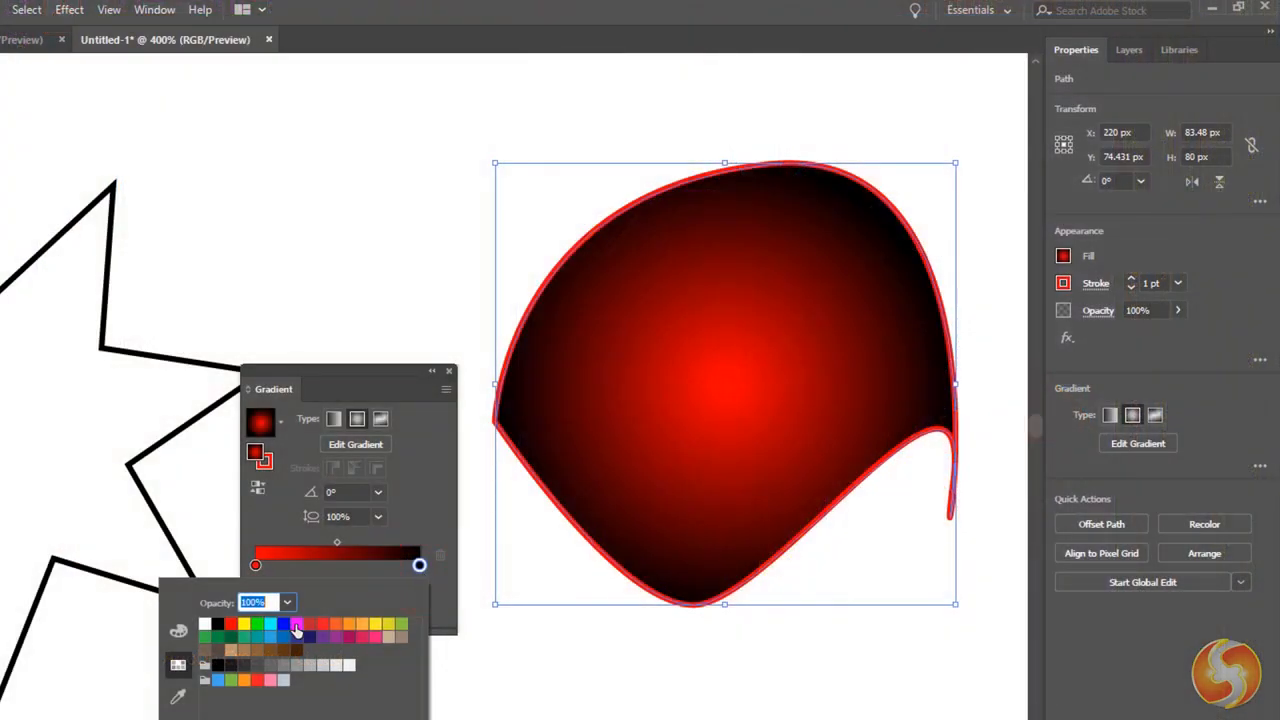
Recolor the black end stop of the shape's radial gradient to blue.
left_click(284, 626)
left_click(371, 574)
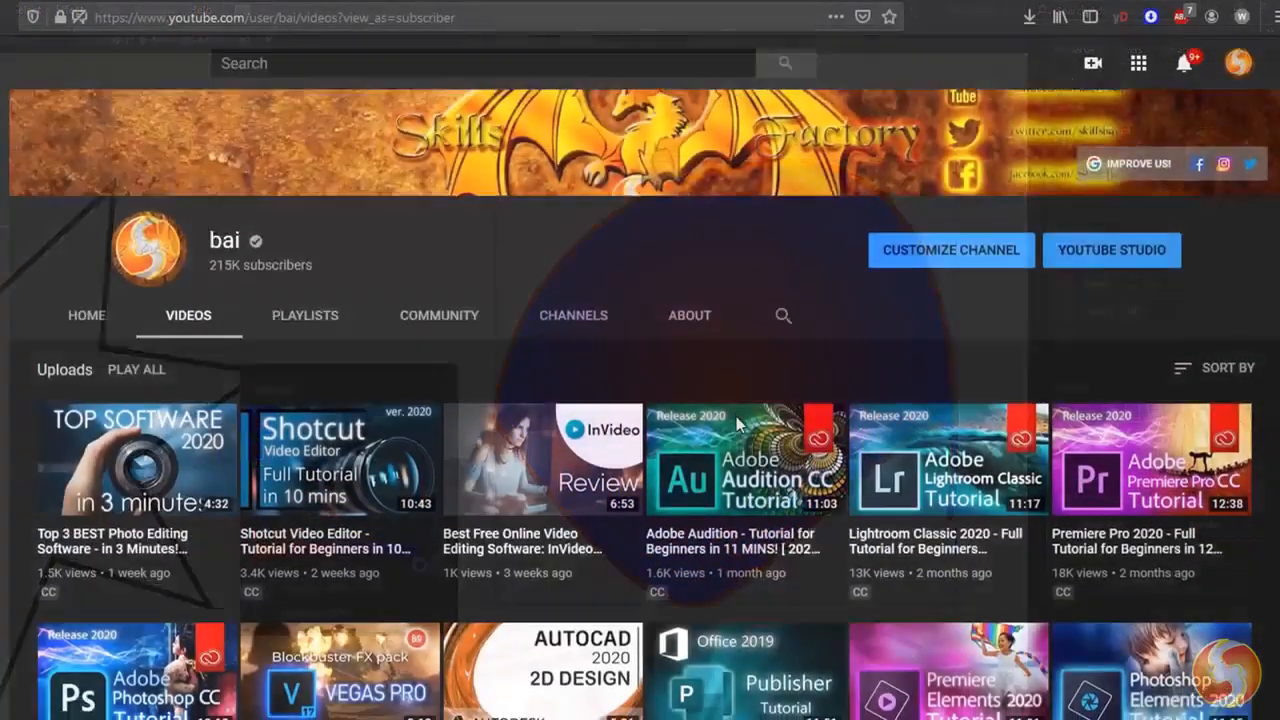
Browse the YouTube channel's uploads and the software license giveaways listed on The Skills Factory website.
scroll(828, 483, "down", 3)
scroll(829, 483, "down", 3)
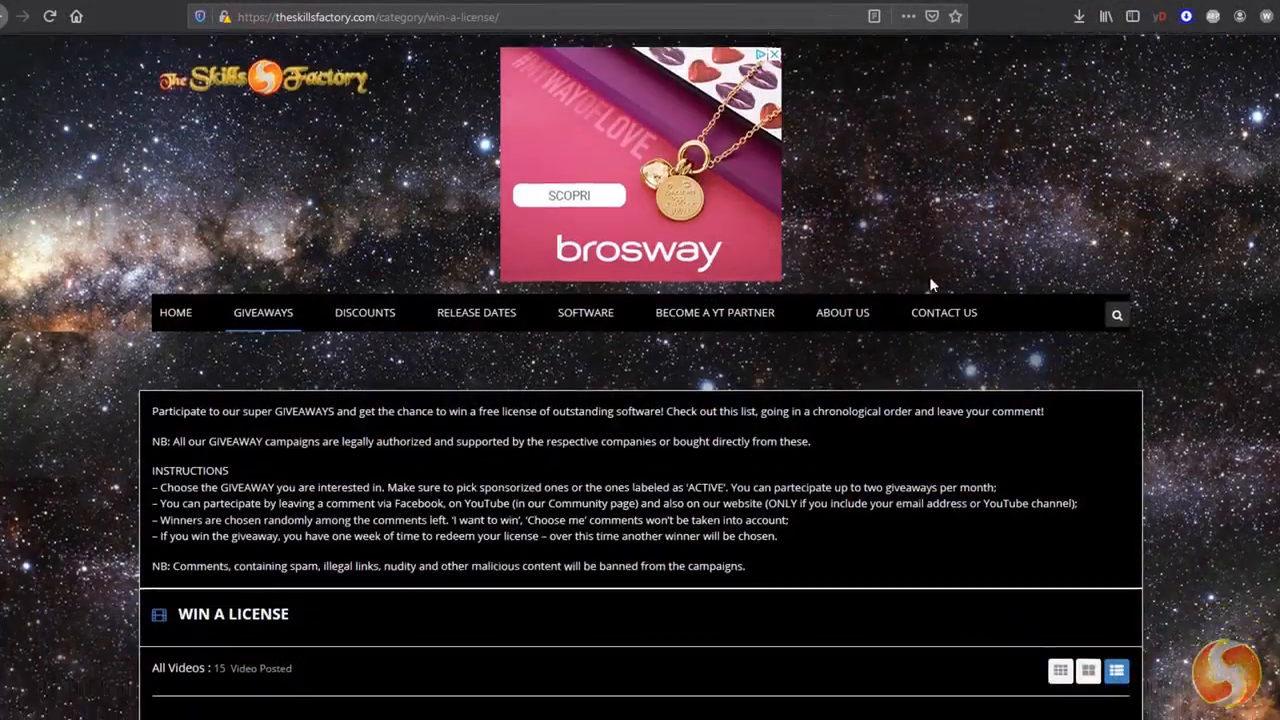
scroll(929, 276, "down", 3)
scroll(925, 290, "down", 2)
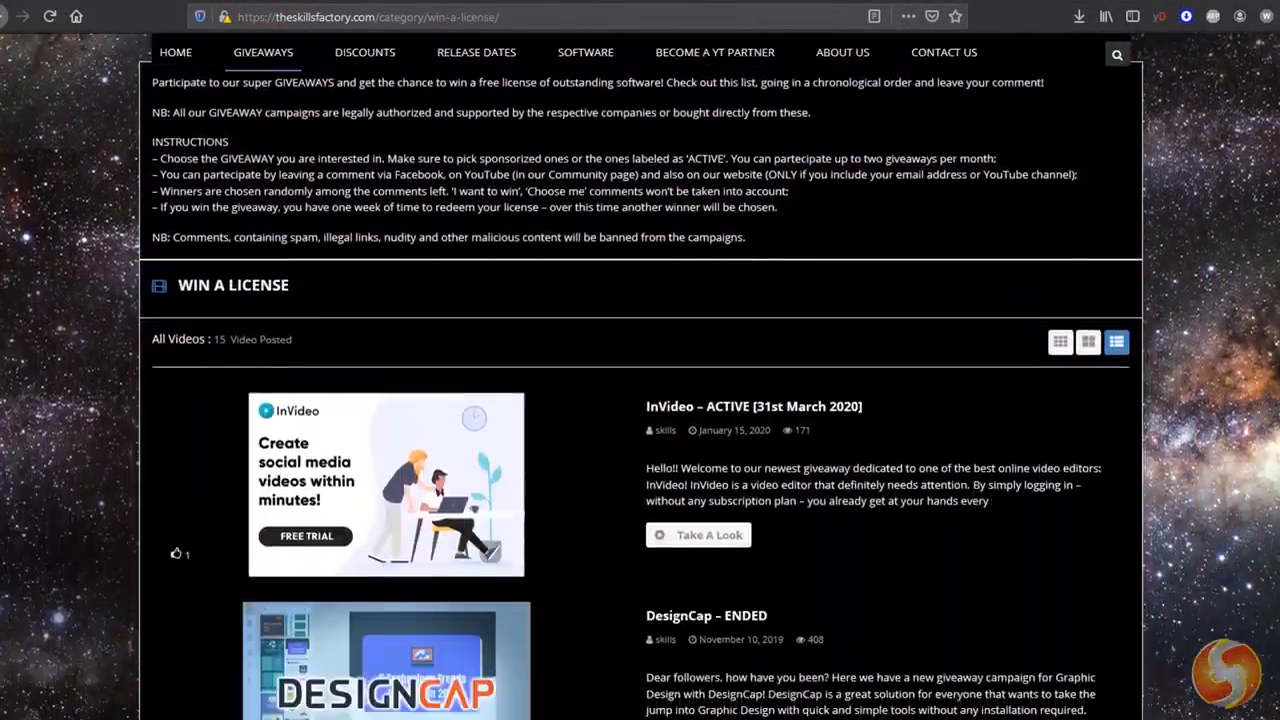
scroll(925, 290, "up", 4)
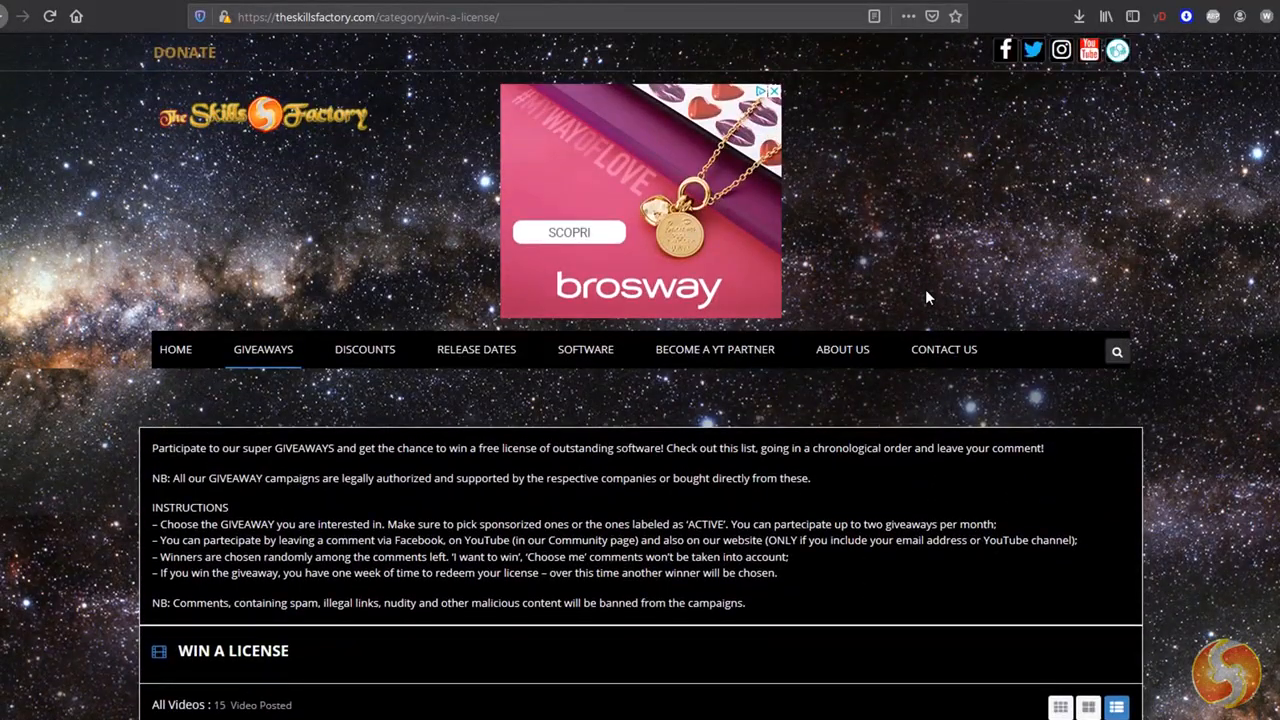
scroll(925, 289, "down", 6)
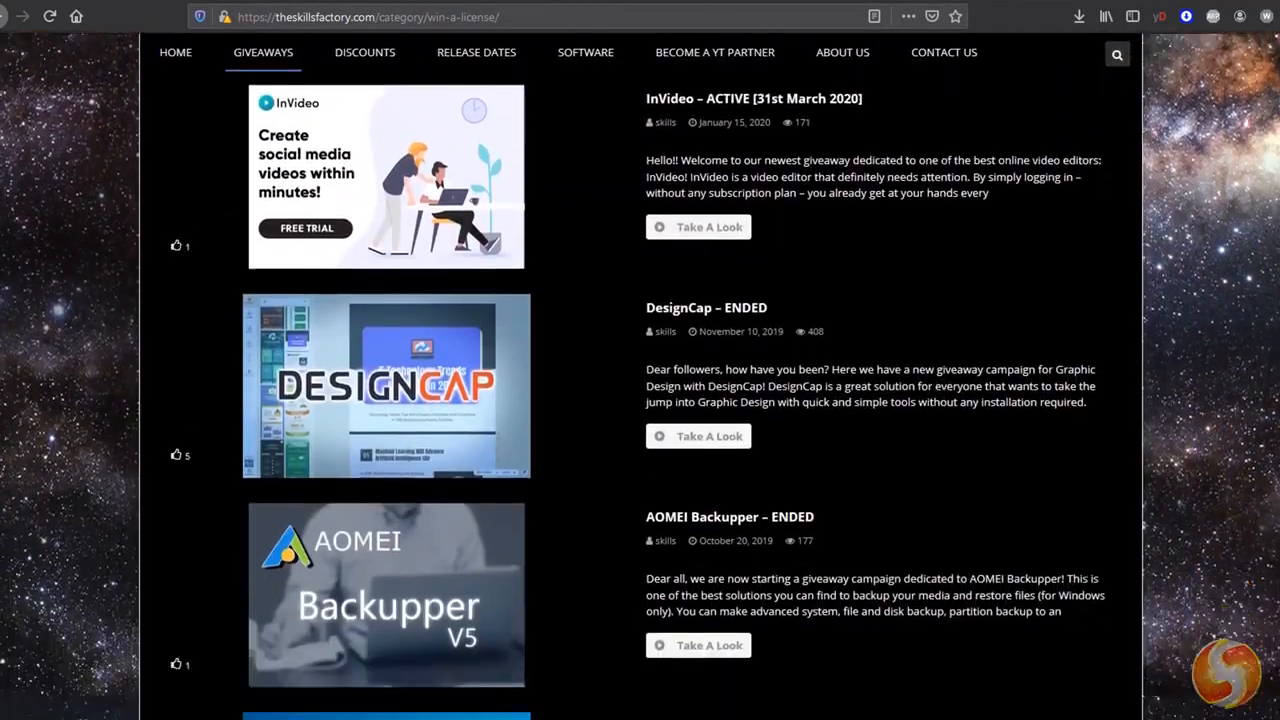
scroll(925, 289, "down", 6)
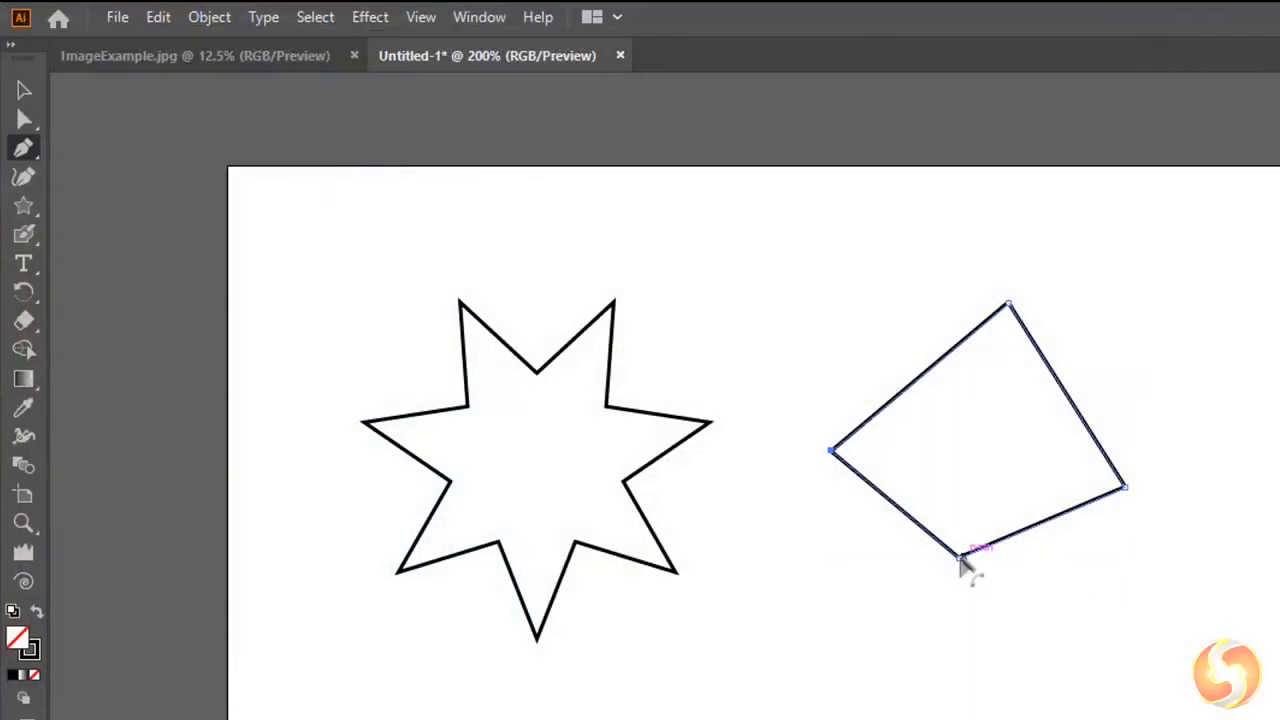
Convert the lower and right corner anchors of the four-sided path beside the star into smooth curves.
left_click_drag(958, 558, 910, 565)
left_click_drag(1122, 488, 1143, 394)
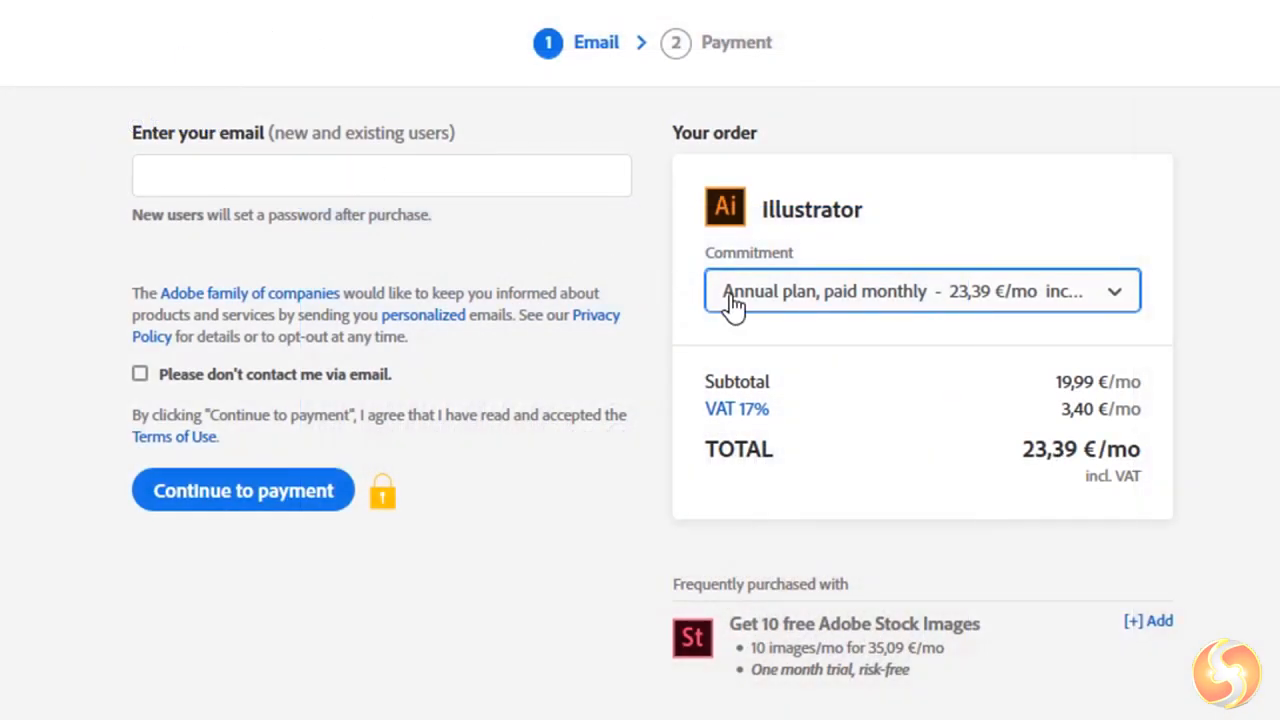
Show the commitment options on the Illustrator order page.
left_click(886, 300)
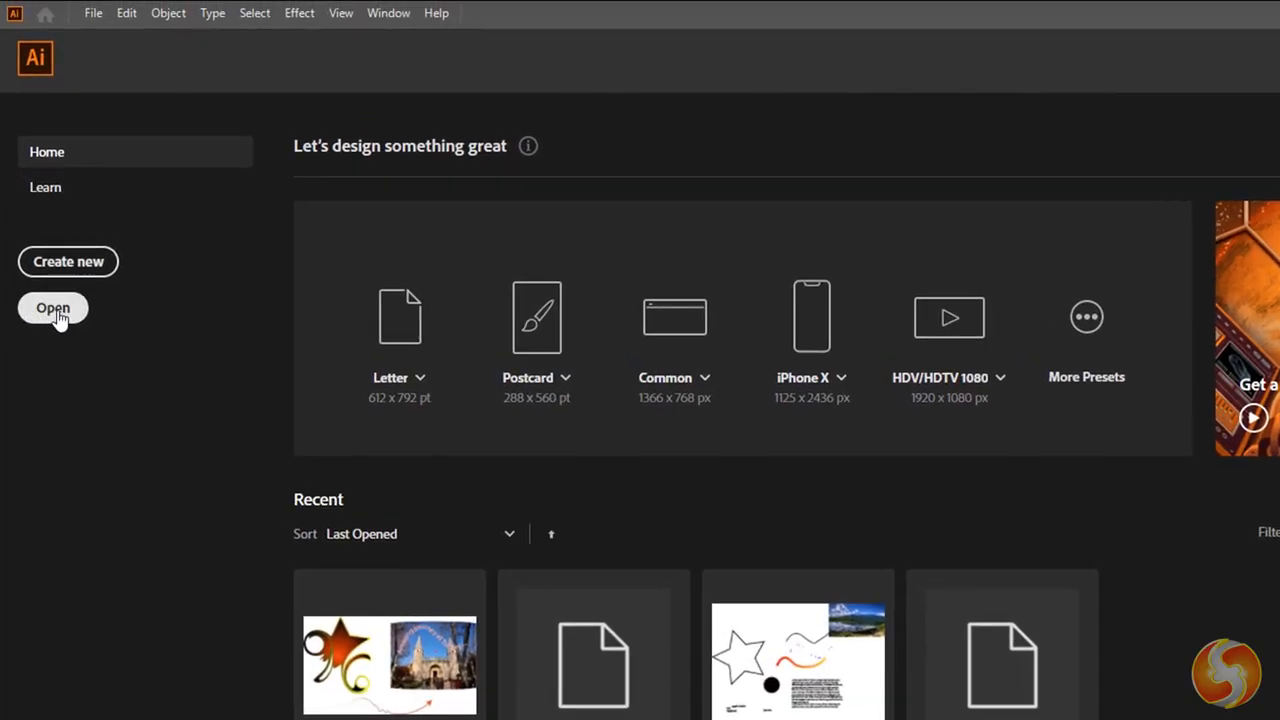
Open ImageExample.jpg from the Illustrator2020 folder after checking the list of supported file formats.
left_click(55, 310)
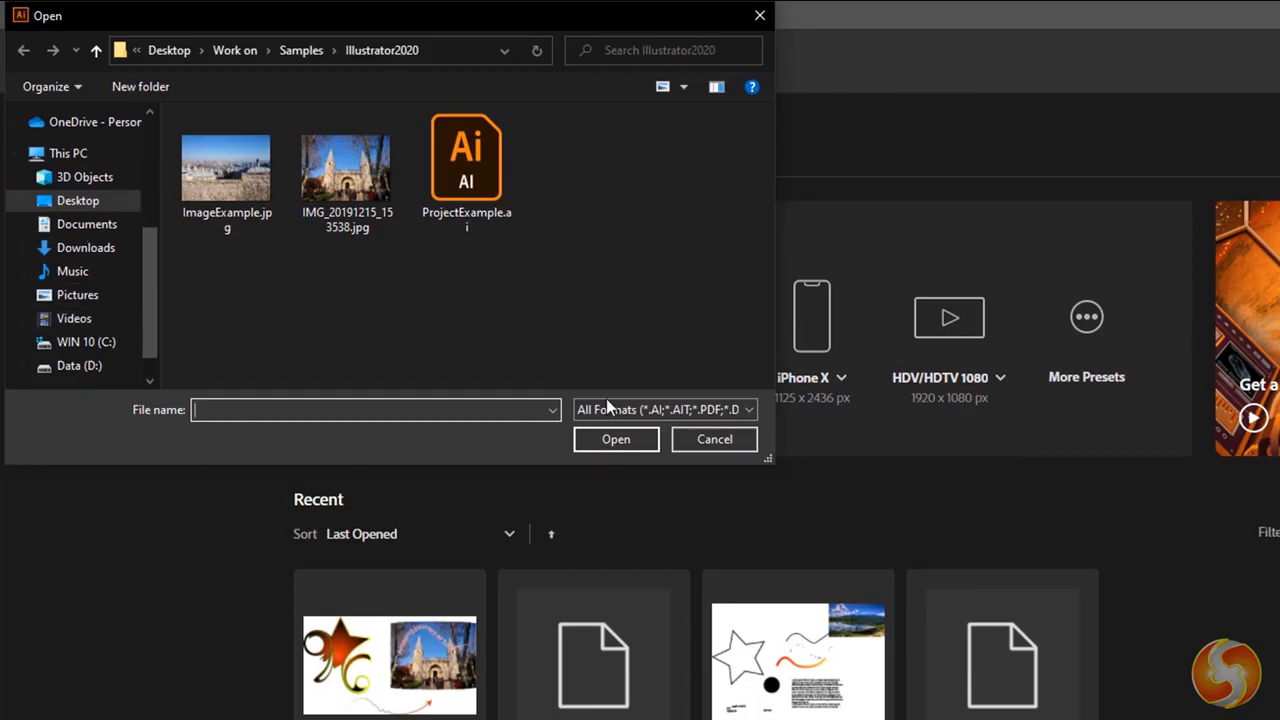
left_click(625, 409)
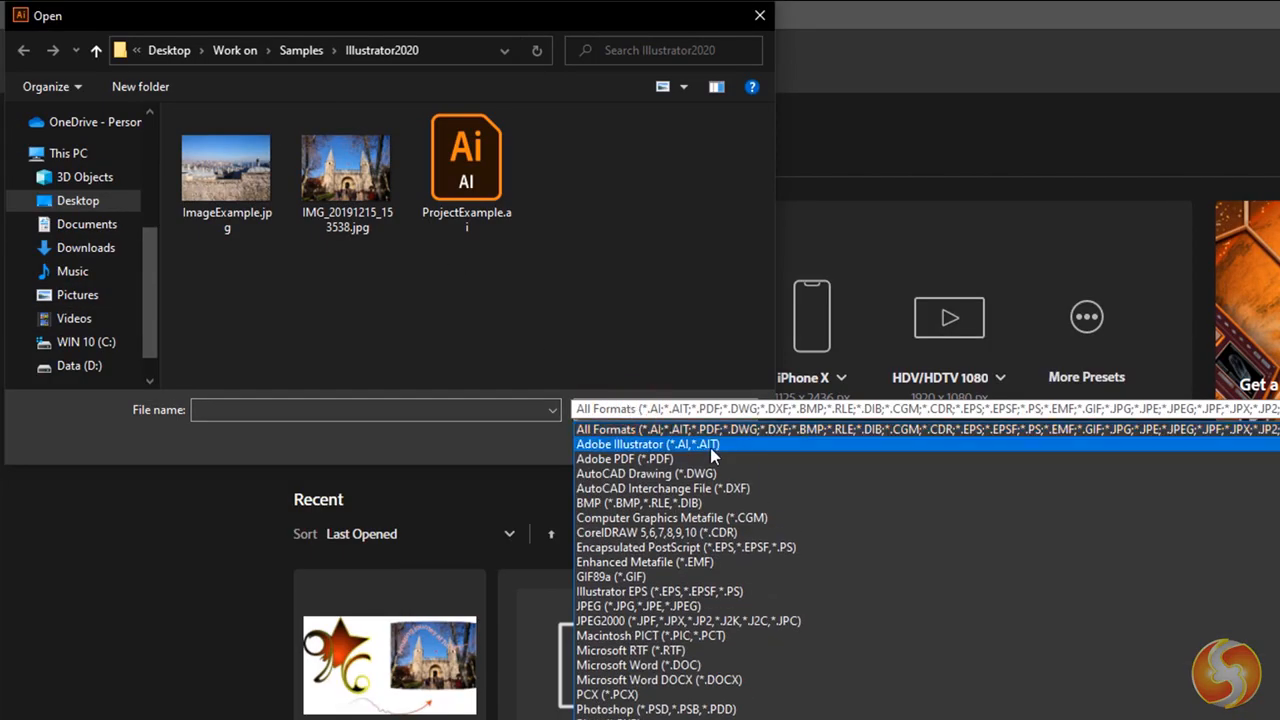
left_click(208, 178)
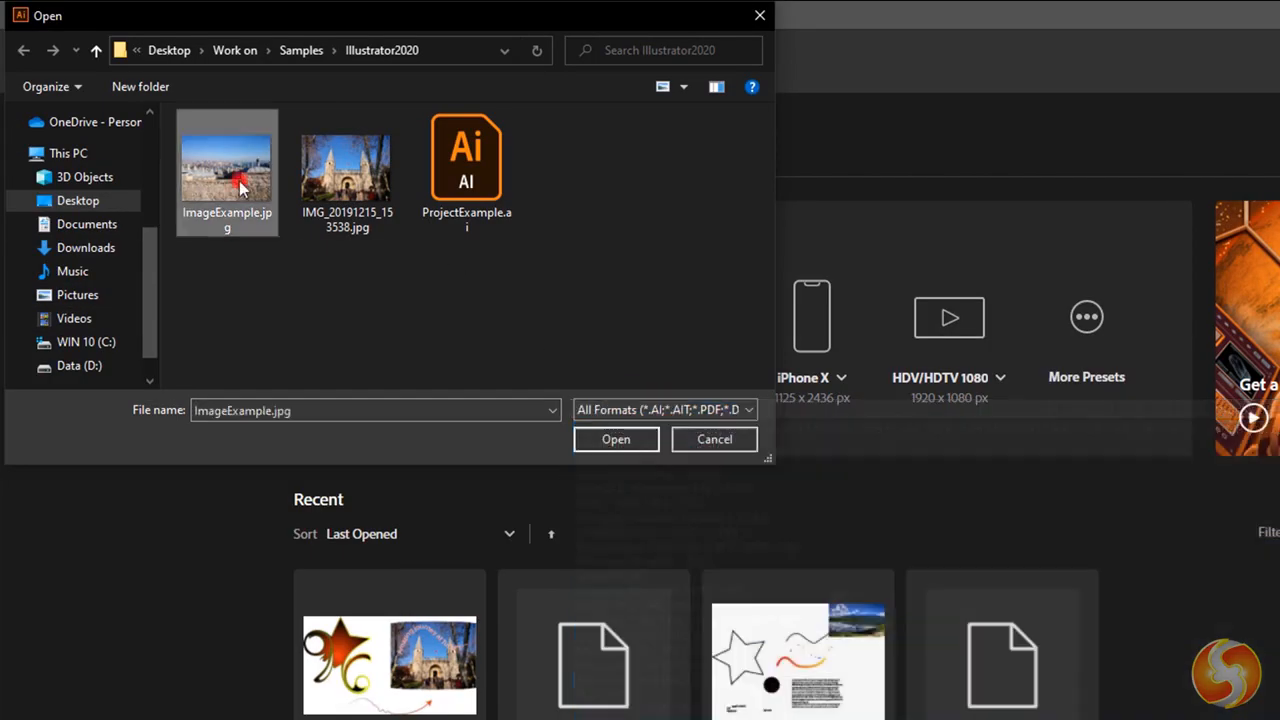
left_click(630, 445)
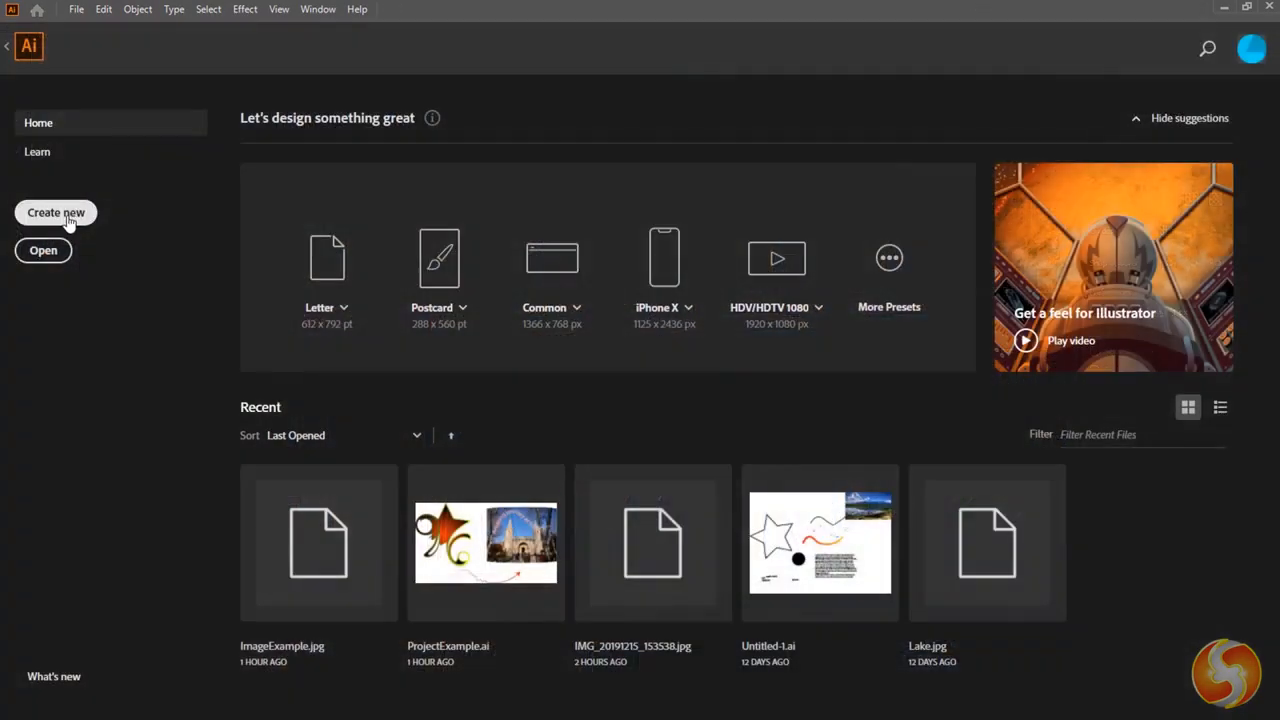
Begin a new document and browse the Saved, Mobile and Web presets, returning to the recent Common preset.
left_click(66, 218)
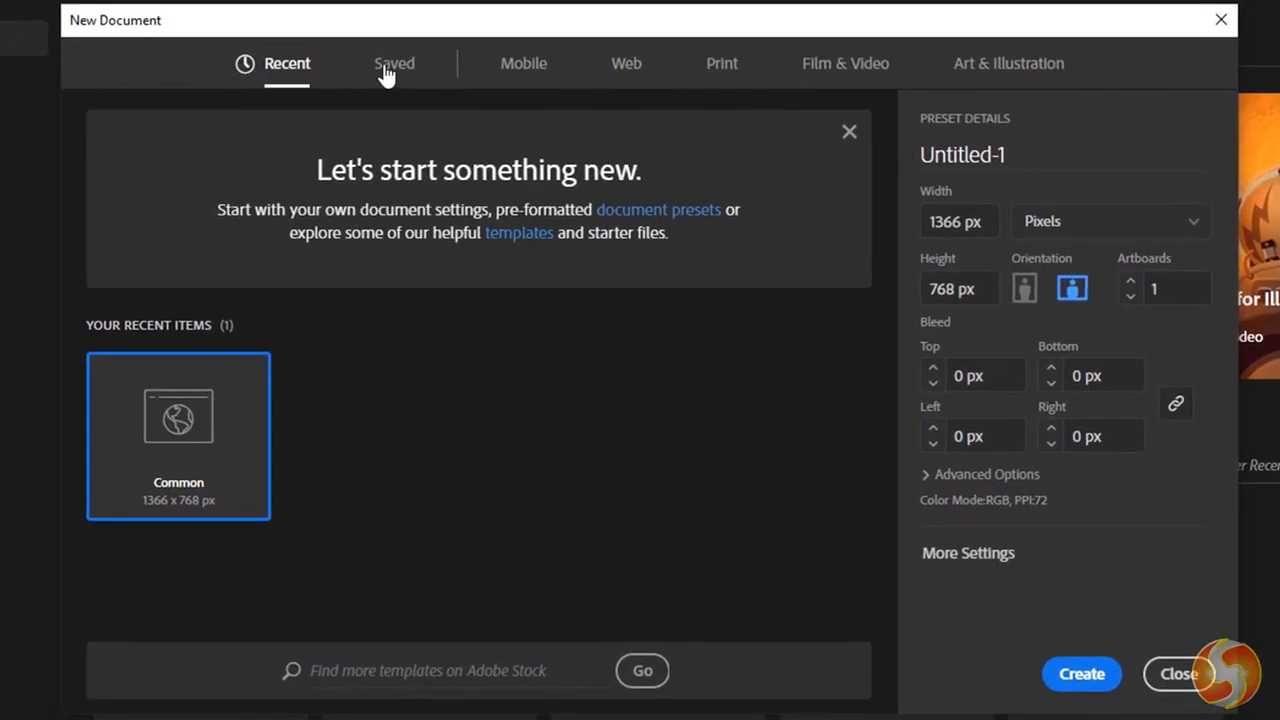
left_click(388, 68)
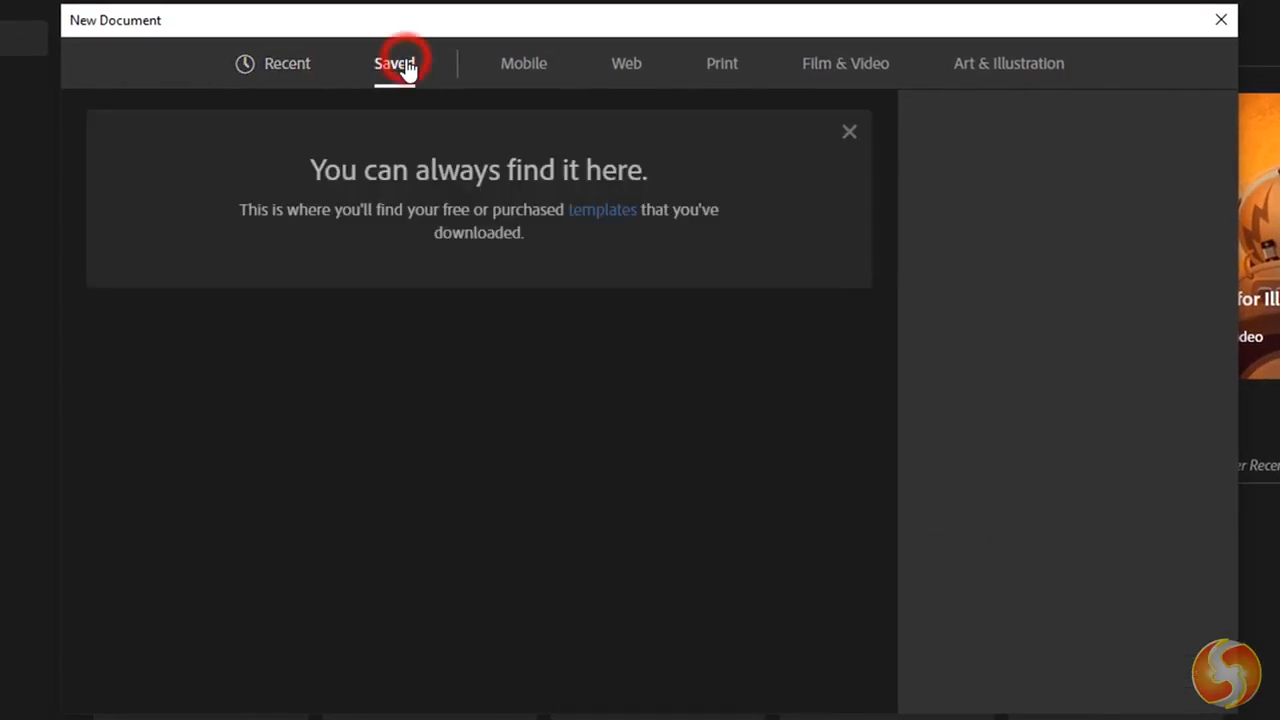
left_click(515, 72)
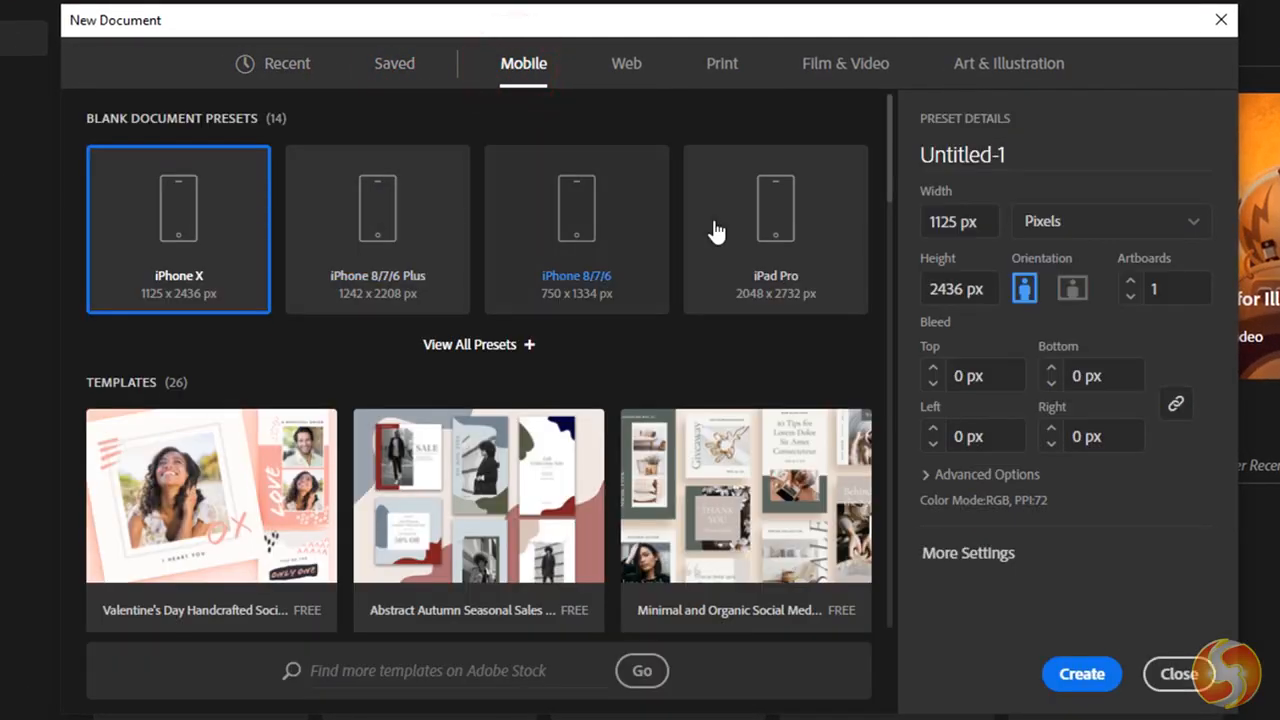
left_click(630, 72)
left_click(287, 63)
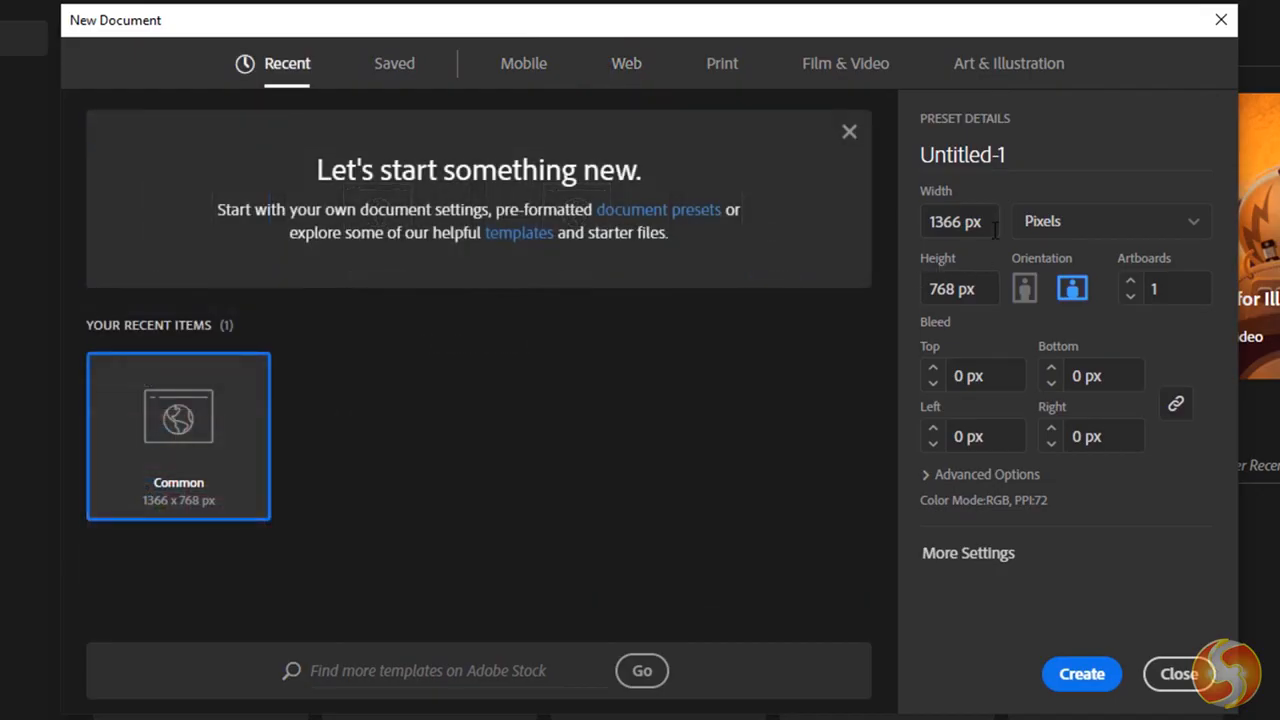
Review the new document's width, height, unit choices, orientation and artboard count, keeping landscape orientation.
left_click(955, 221)
left_click(978, 288)
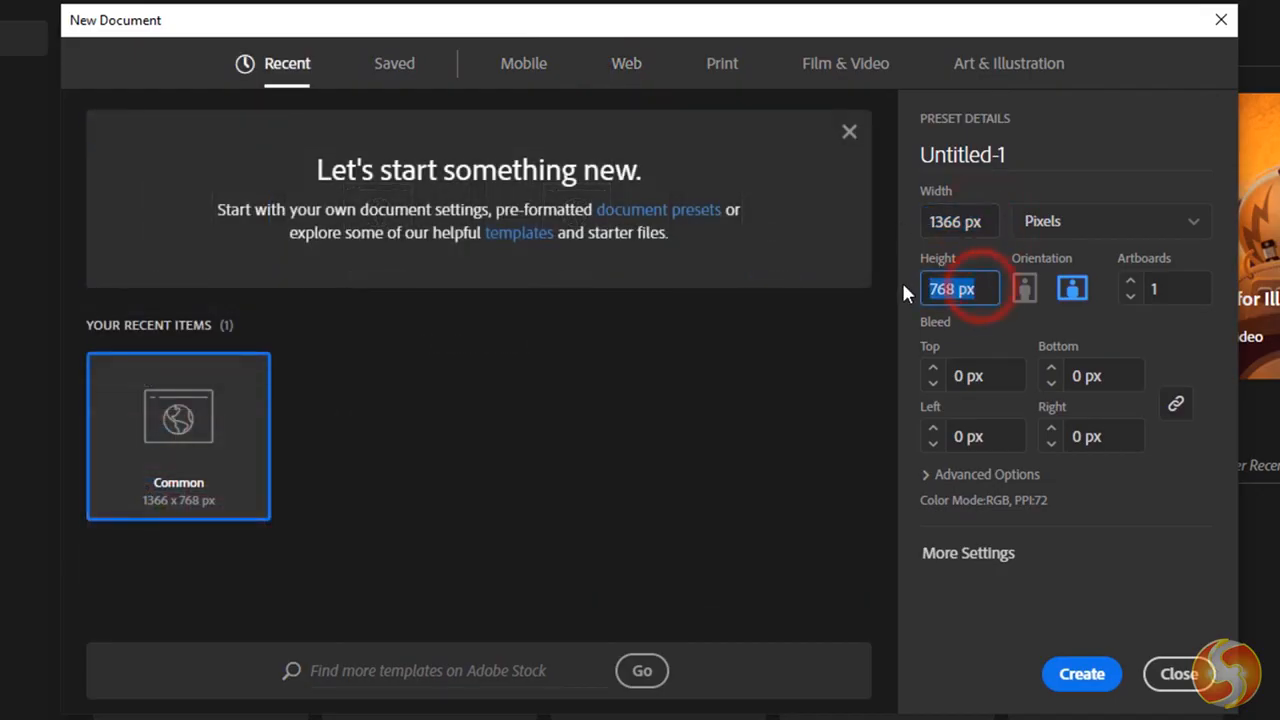
left_click(1108, 224)
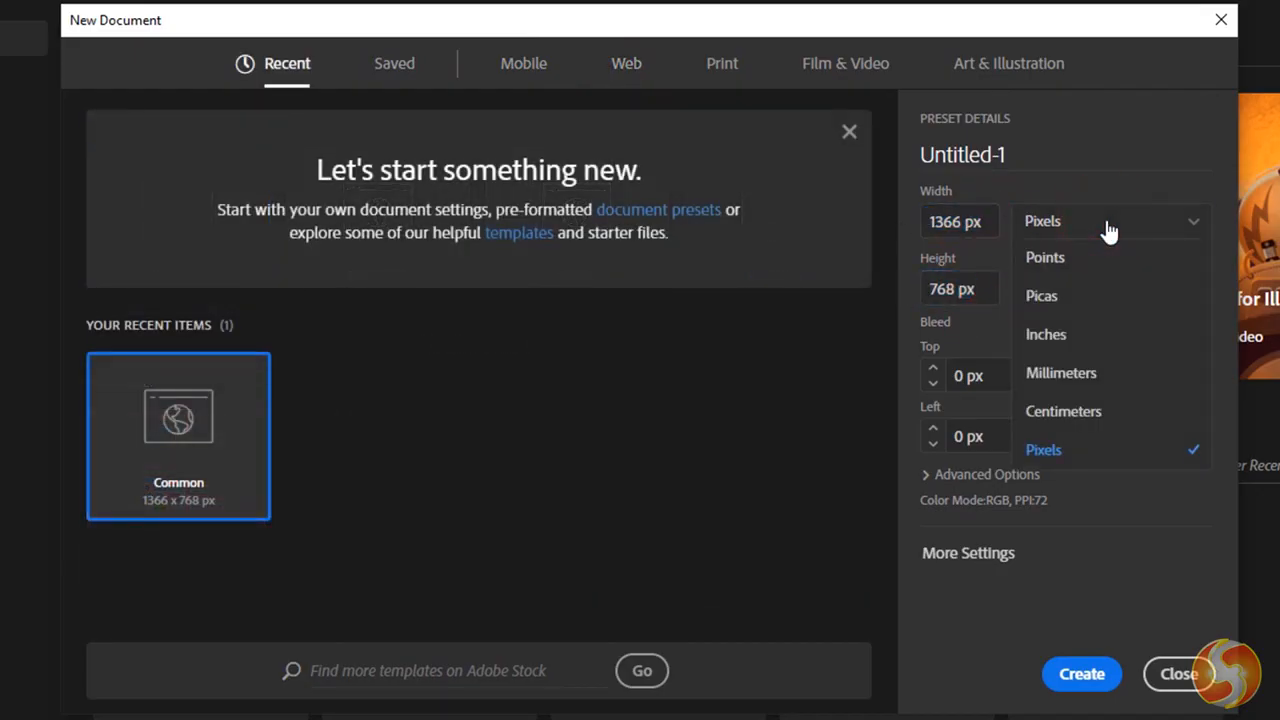
left_click(1106, 222)
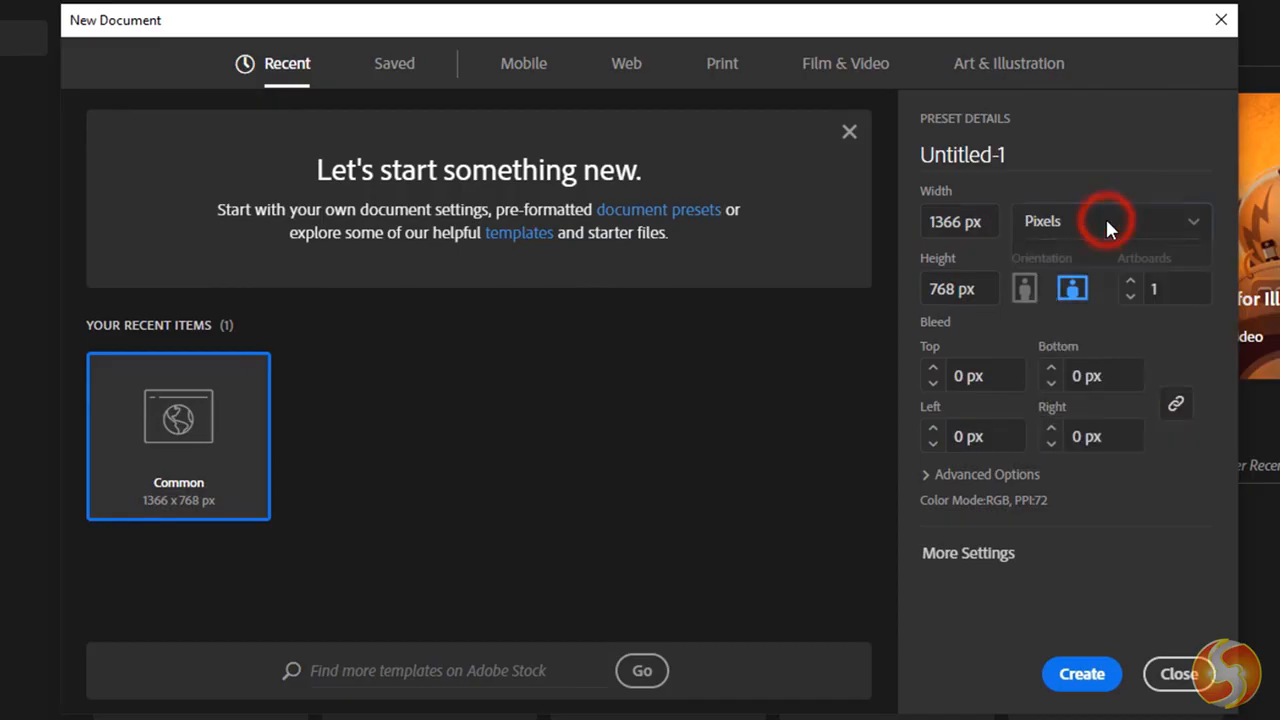
left_click(1025, 289)
left_click(1073, 290)
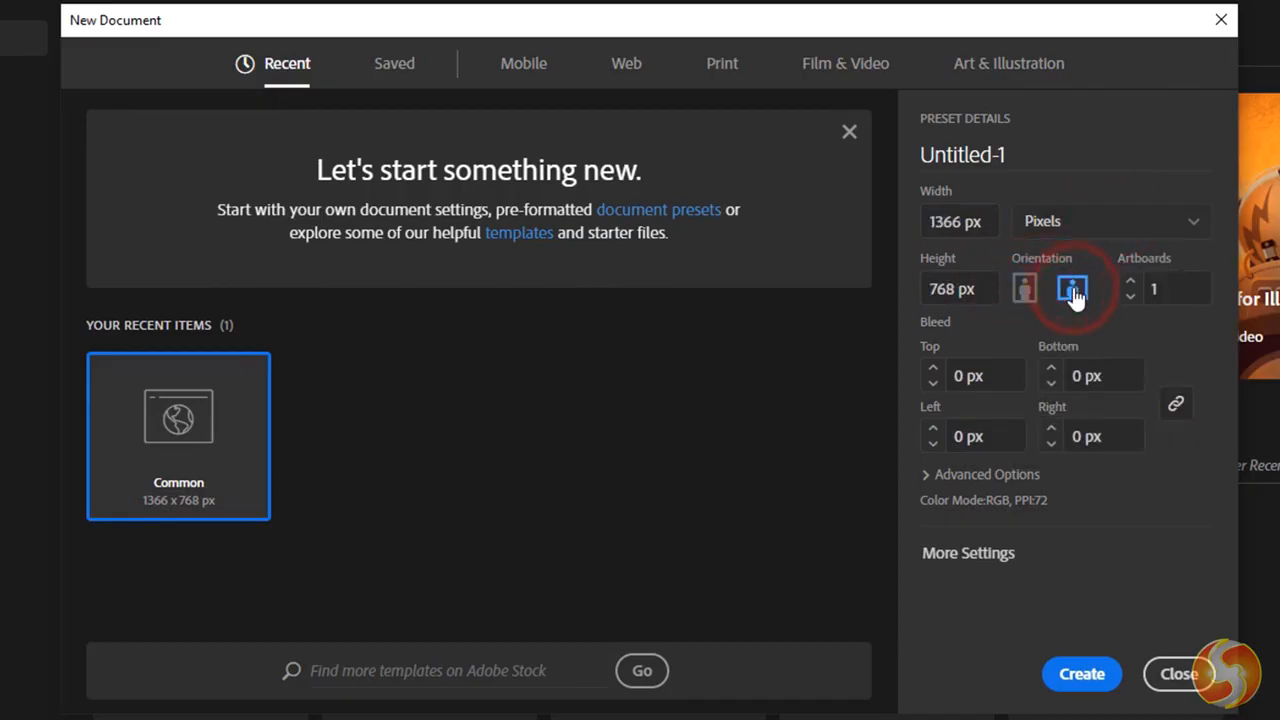
left_click(1169, 289)
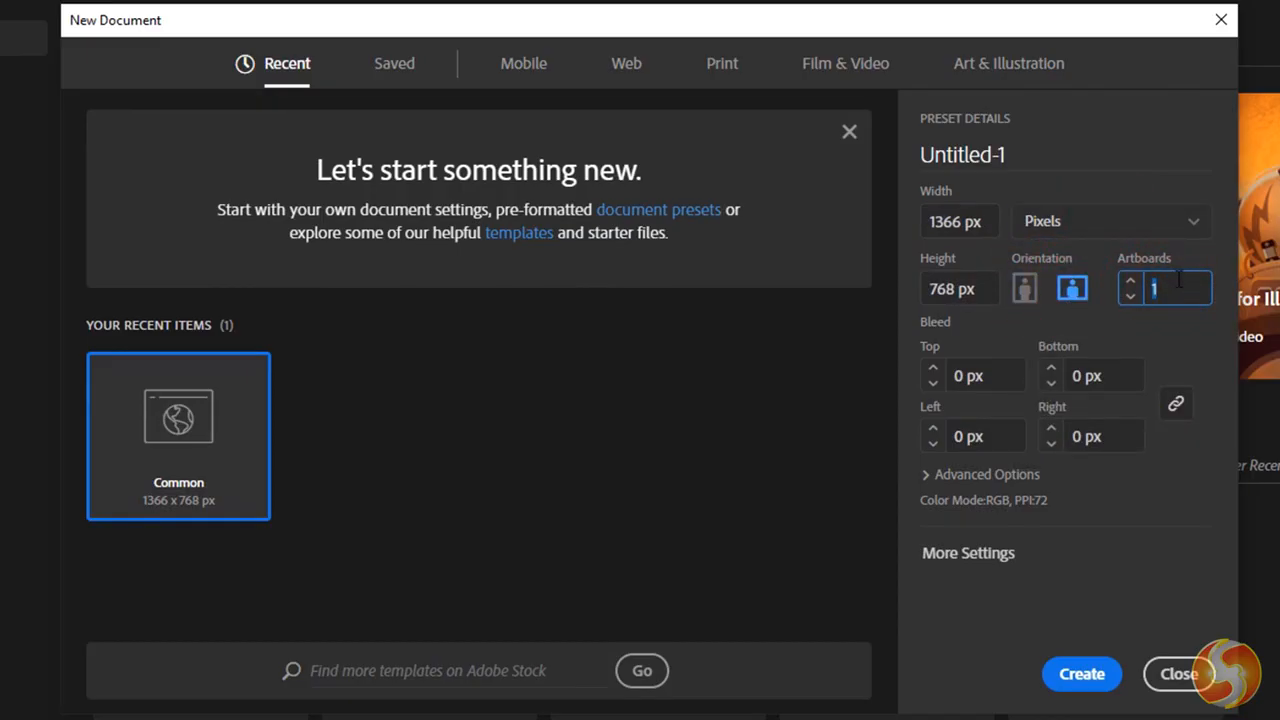
Check the bleed values on all four sides and create the 1366 x 768 px document with 0 px bleed.
left_click(994, 375)
left_click(1111, 372)
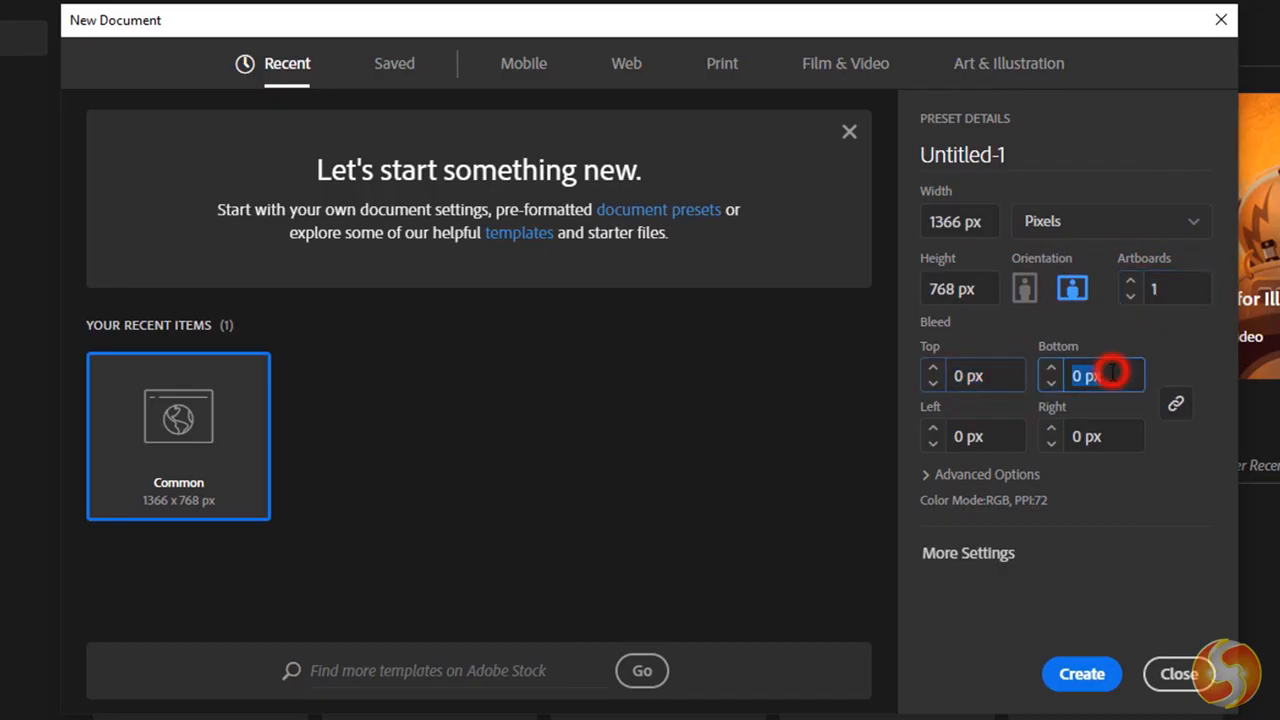
left_click(972, 435)
left_click(1121, 430)
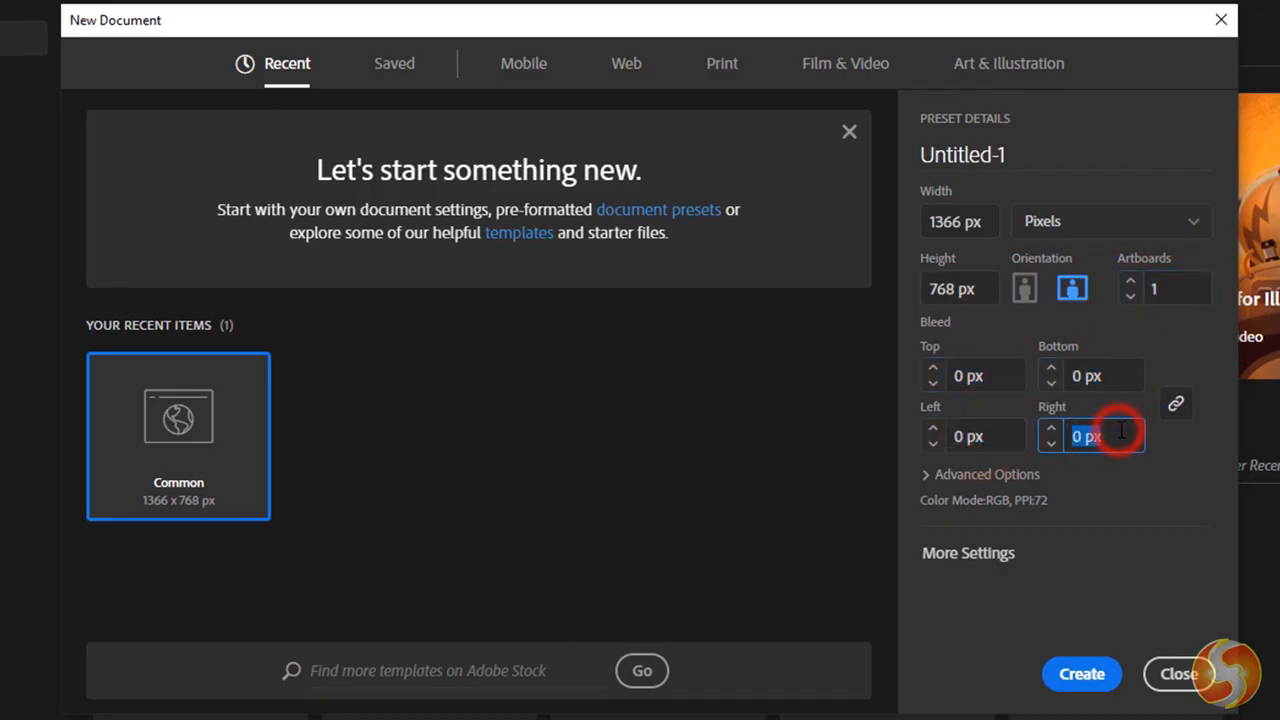
key("Tab")
left_click(1082, 674)
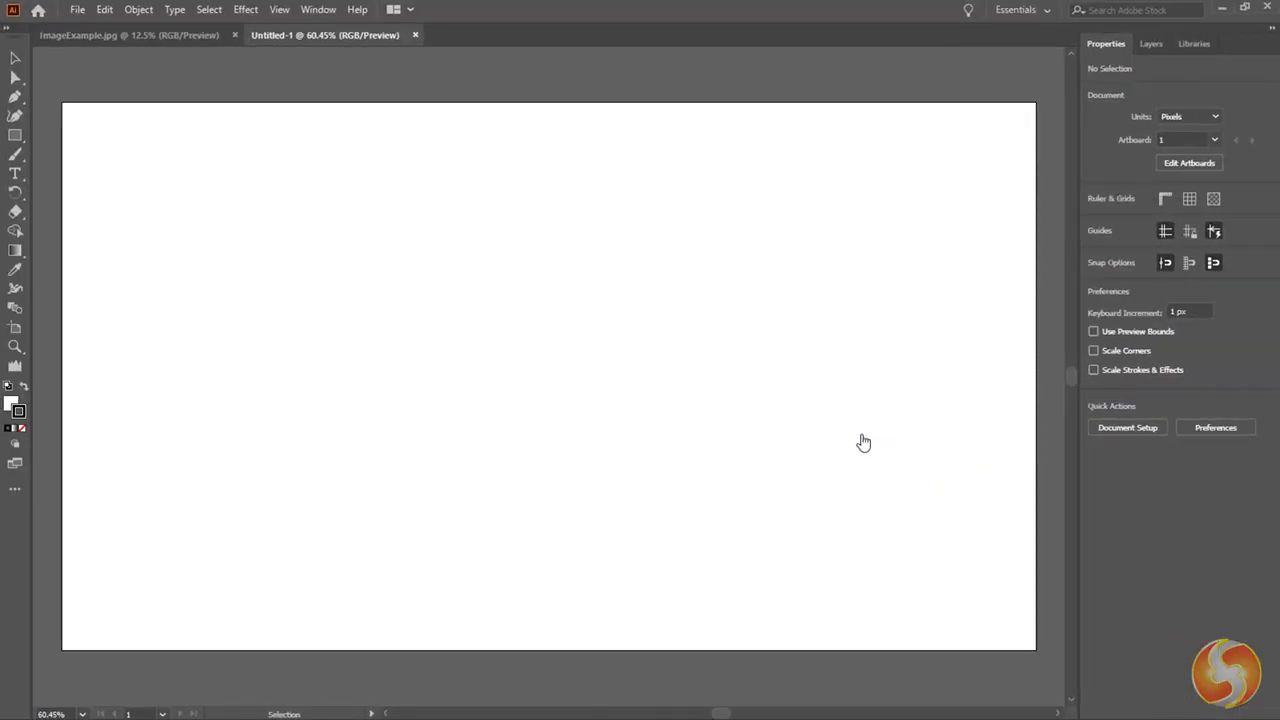
Switch to the ImageExample.jpg document and return to the blank Untitled-1 document.
key("ctrl+equal")
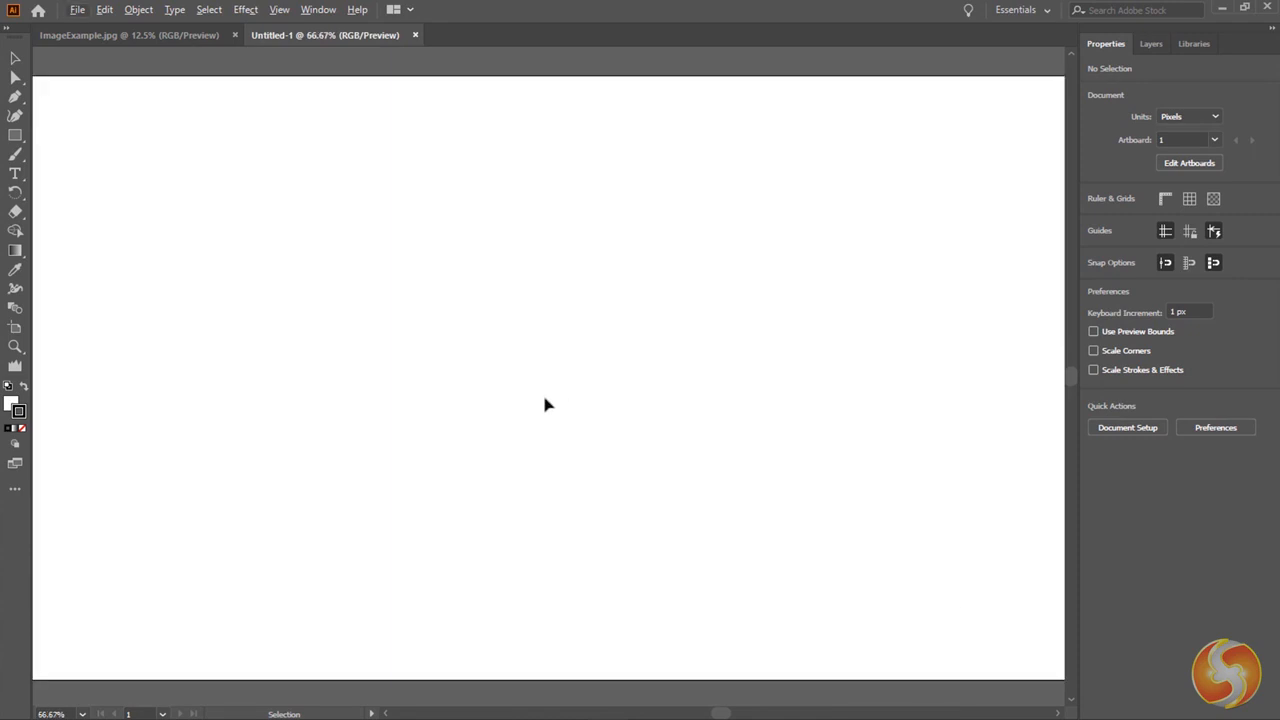
key("ctrl+minus")
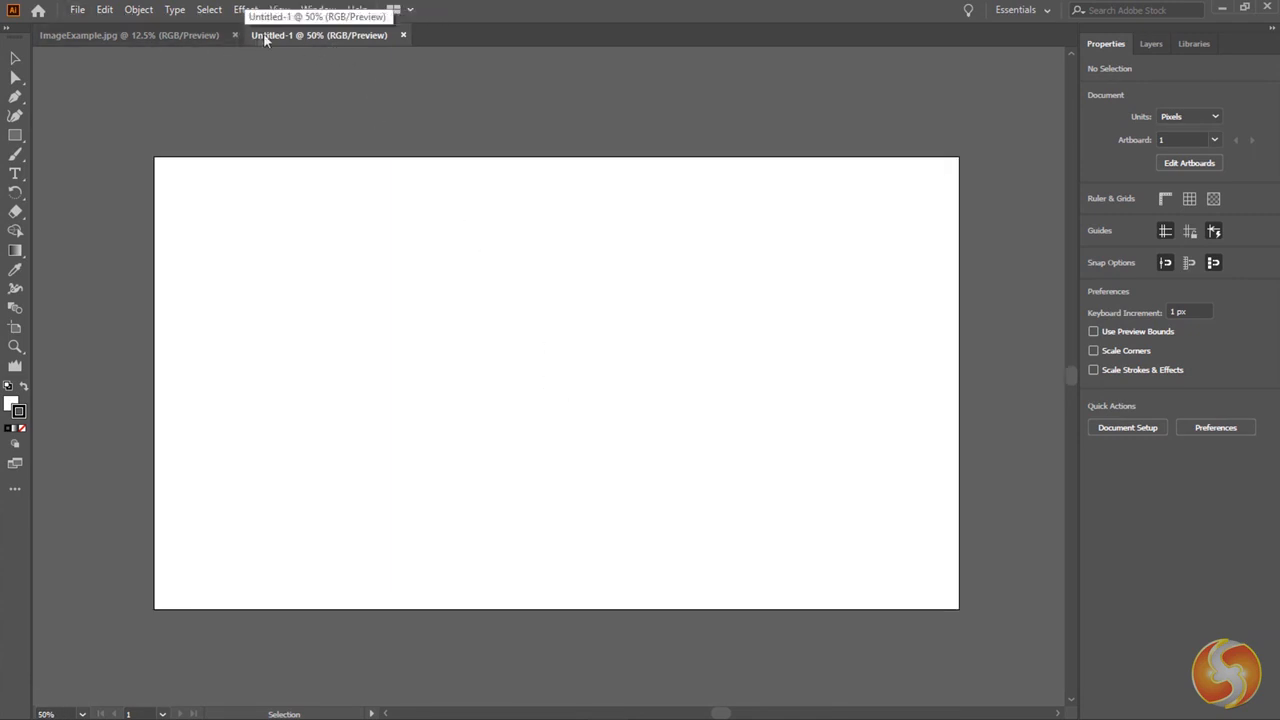
left_click(150, 37)
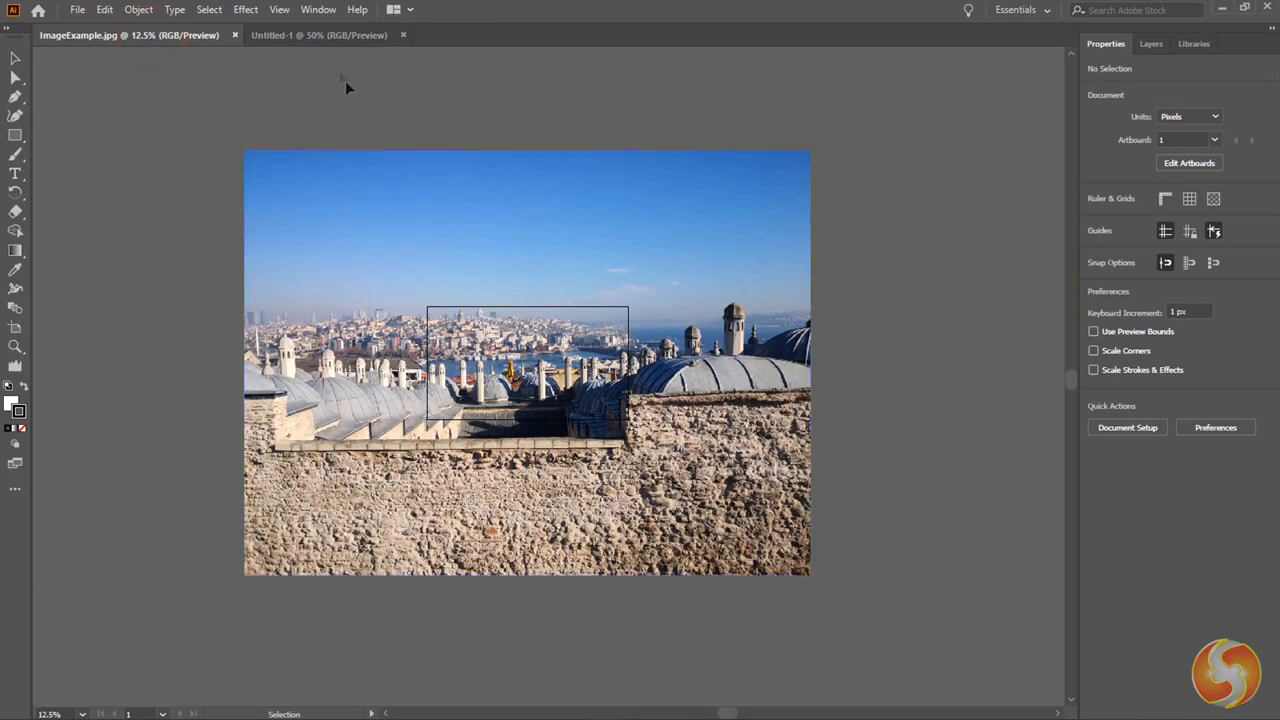
left_click(336, 36)
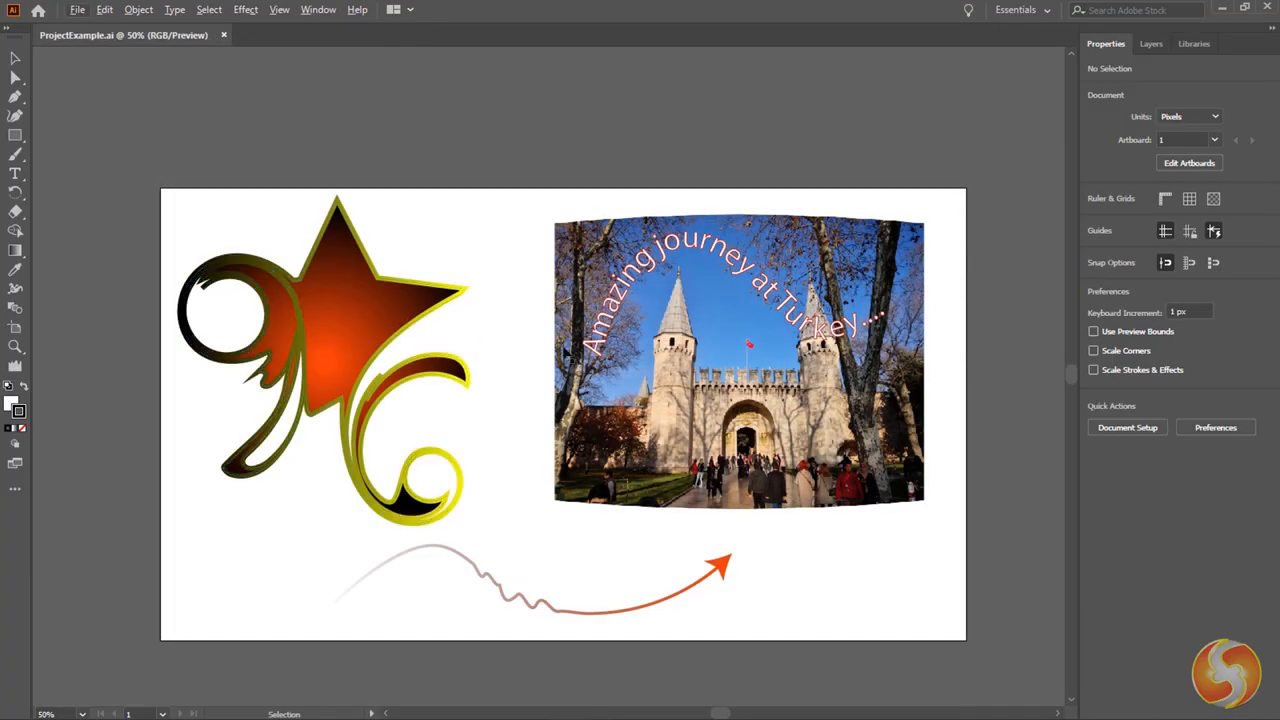
Select the castle photo in ProjectExample.ai and examine the tower's edge up close for its pixels.
left_click(698, 383)
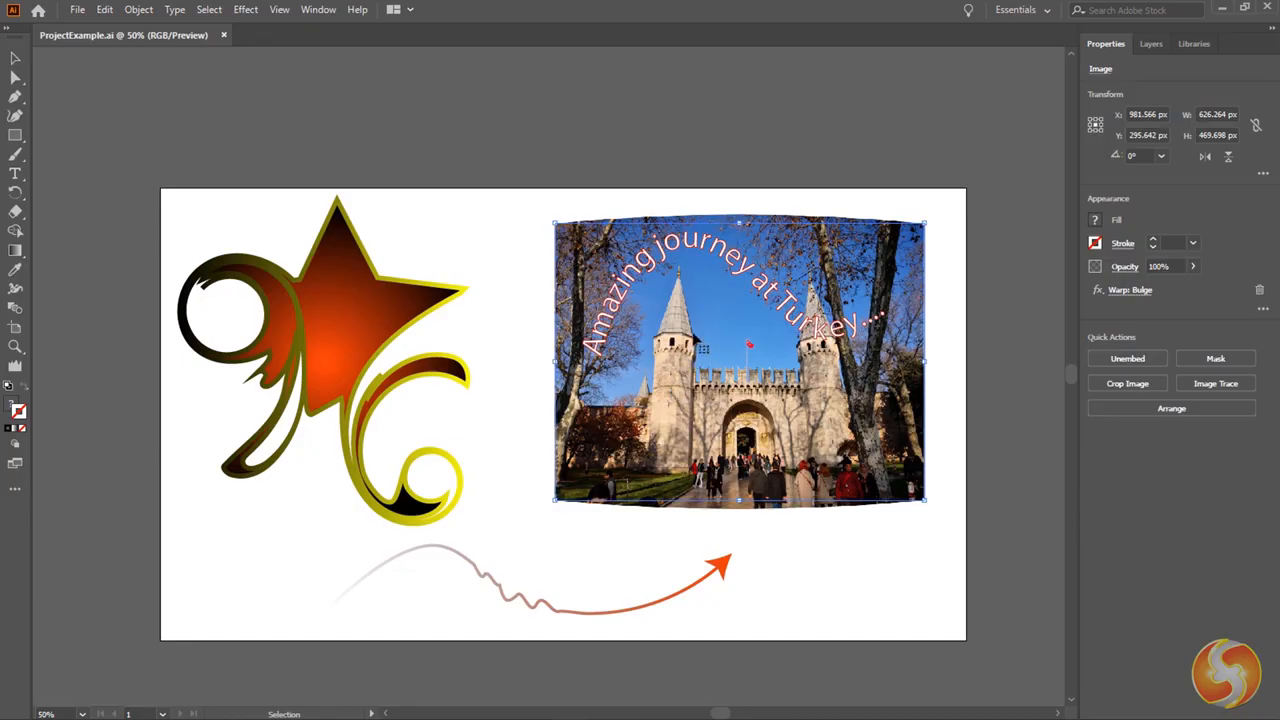
scroll(700, 354, "up", 10)
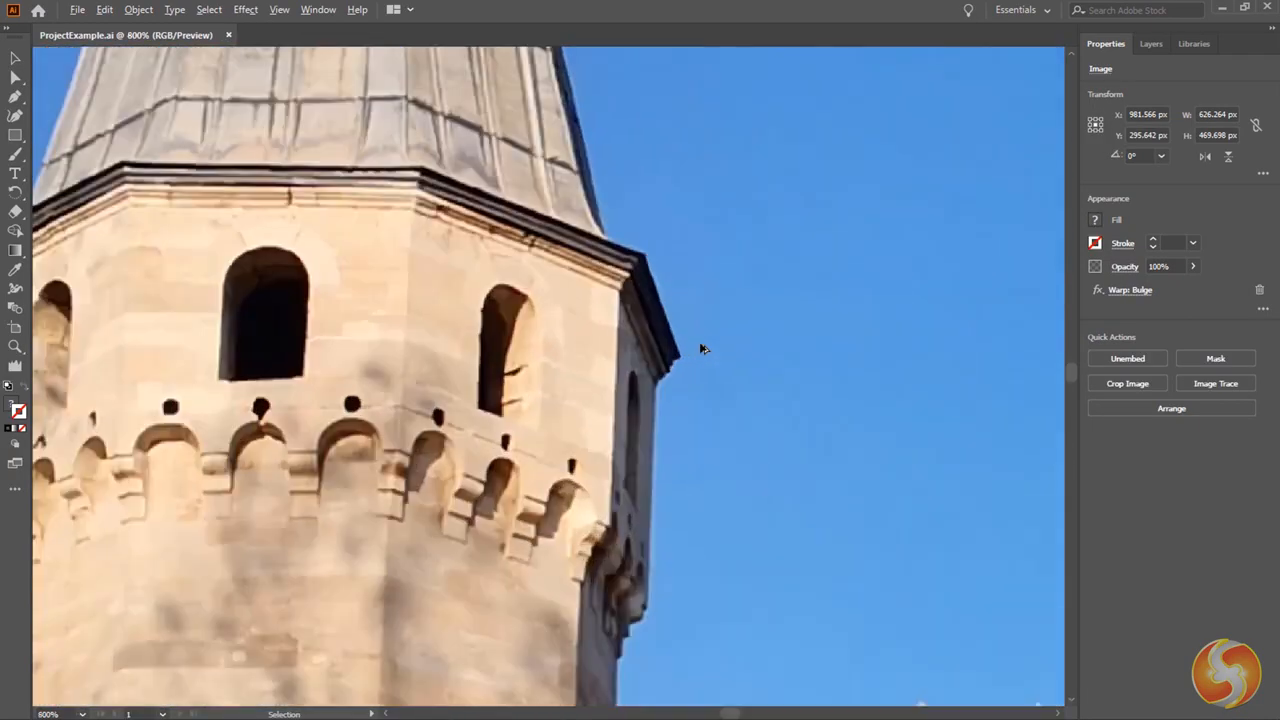
scroll(679, 375, "up", 4)
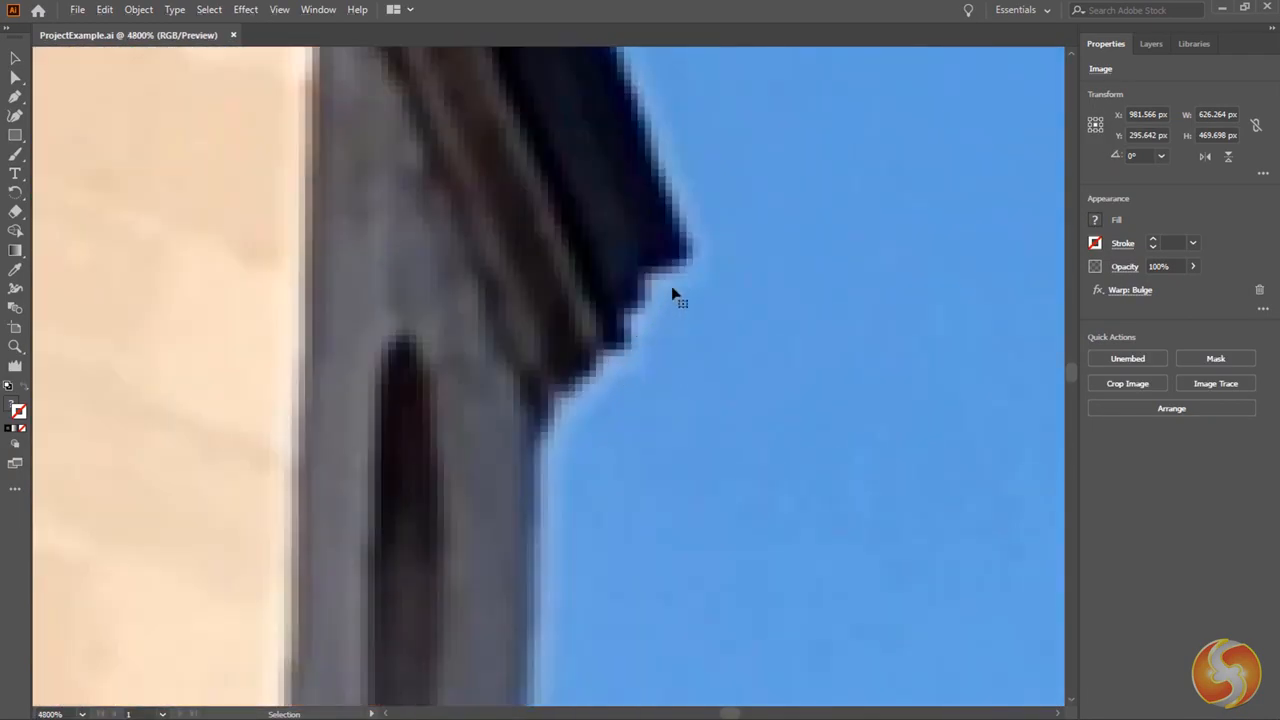
scroll(585, 441, "down", 14)
scroll(590, 412, "down", 1)
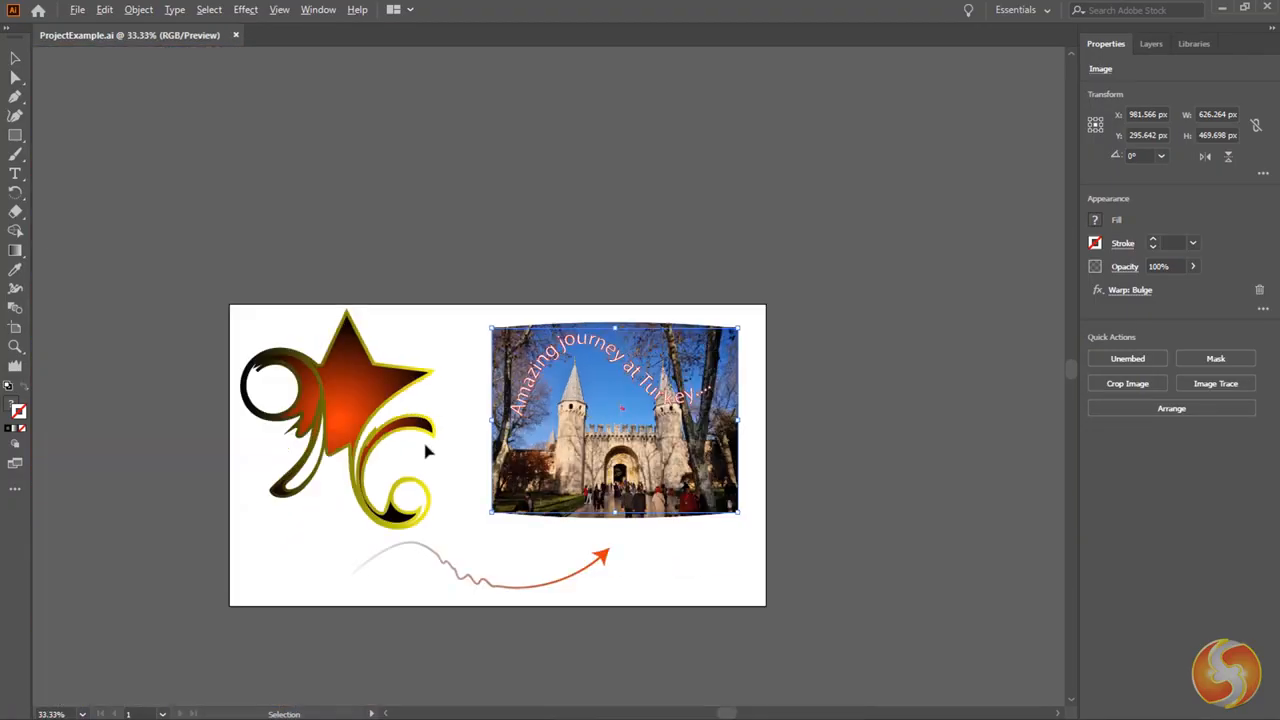
Examine the yellow outline of the star's curled ornament up close to judge its vector edge.
scroll(349, 509, "up", 7)
scroll(548, 378, "up", 8)
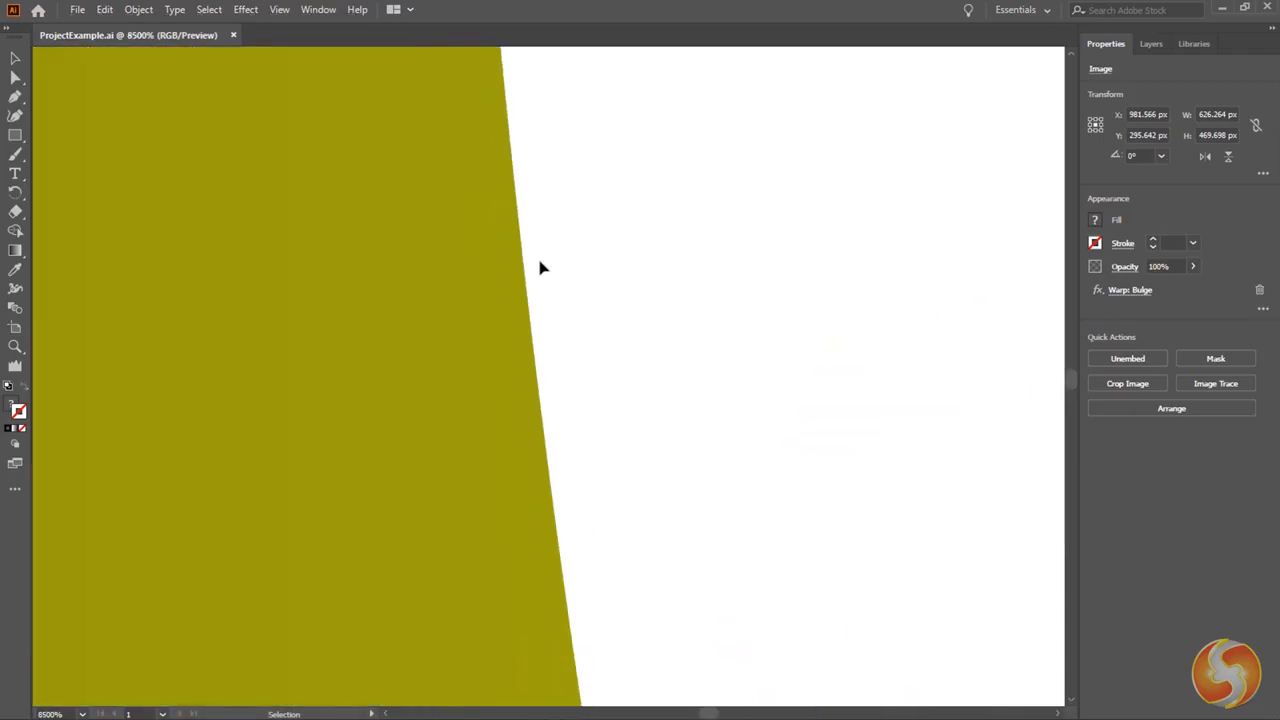
scroll(533, 461, "down", 10)
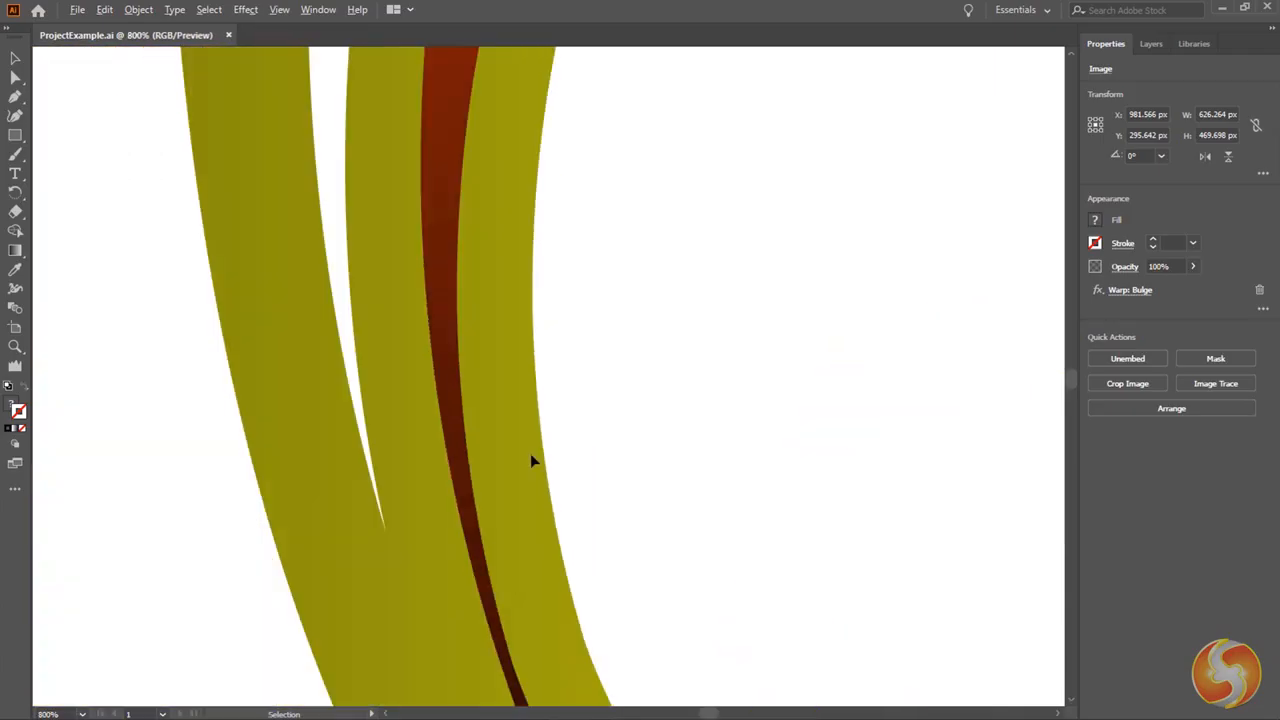
scroll(530, 455, "down", 3)
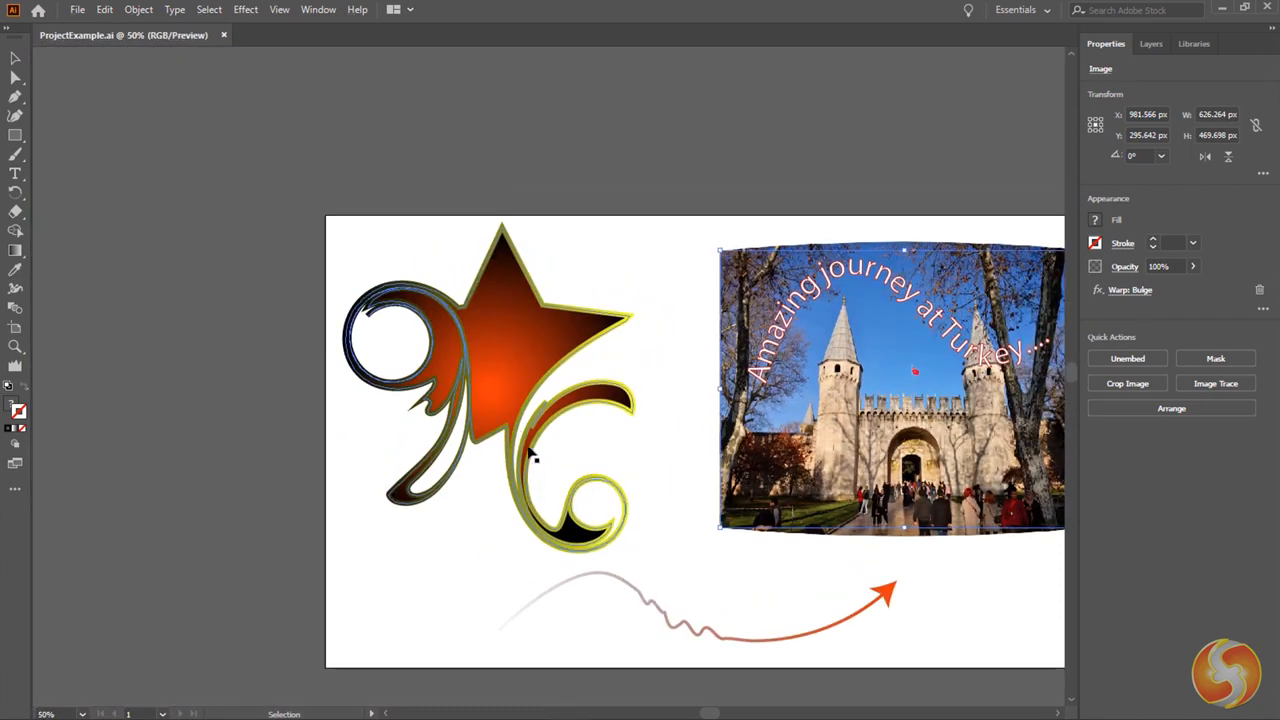
Examine the star's curled ornament and the wavy part of the arrow up close to judge their vector edges.
scroll(533, 452, "up", 2)
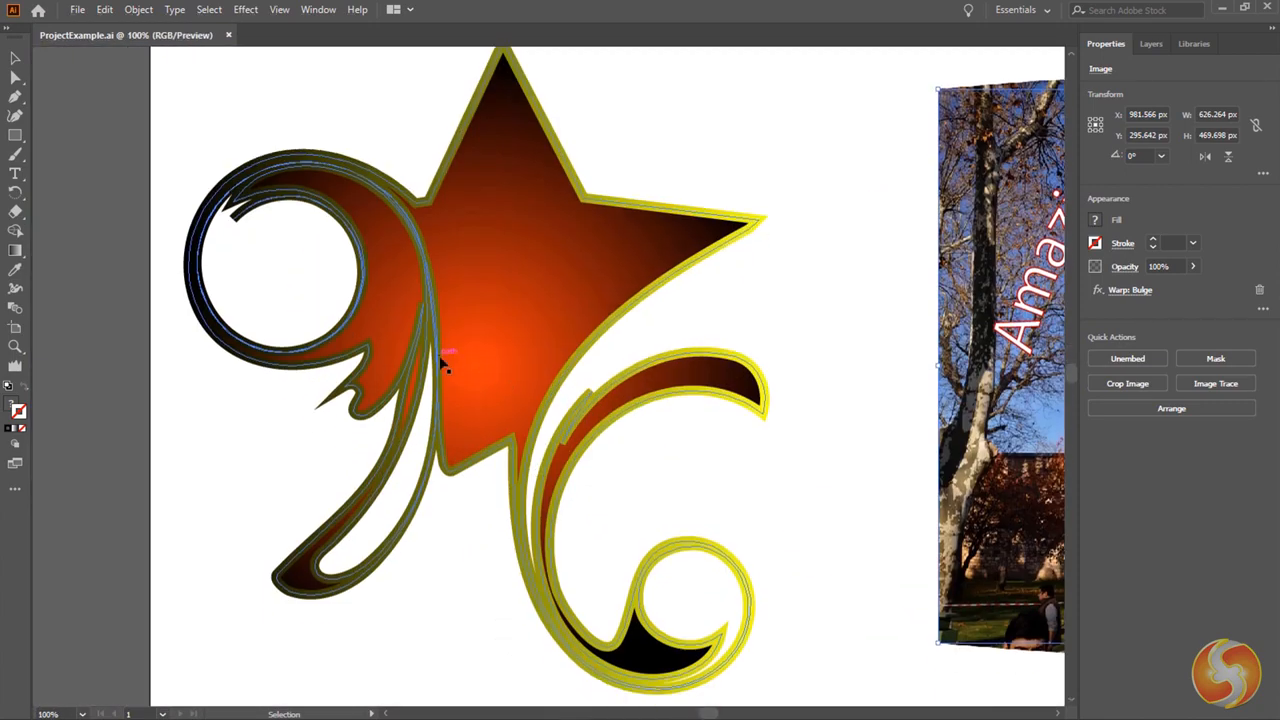
scroll(450, 370, "down", 2)
scroll(695, 600, "up", 9)
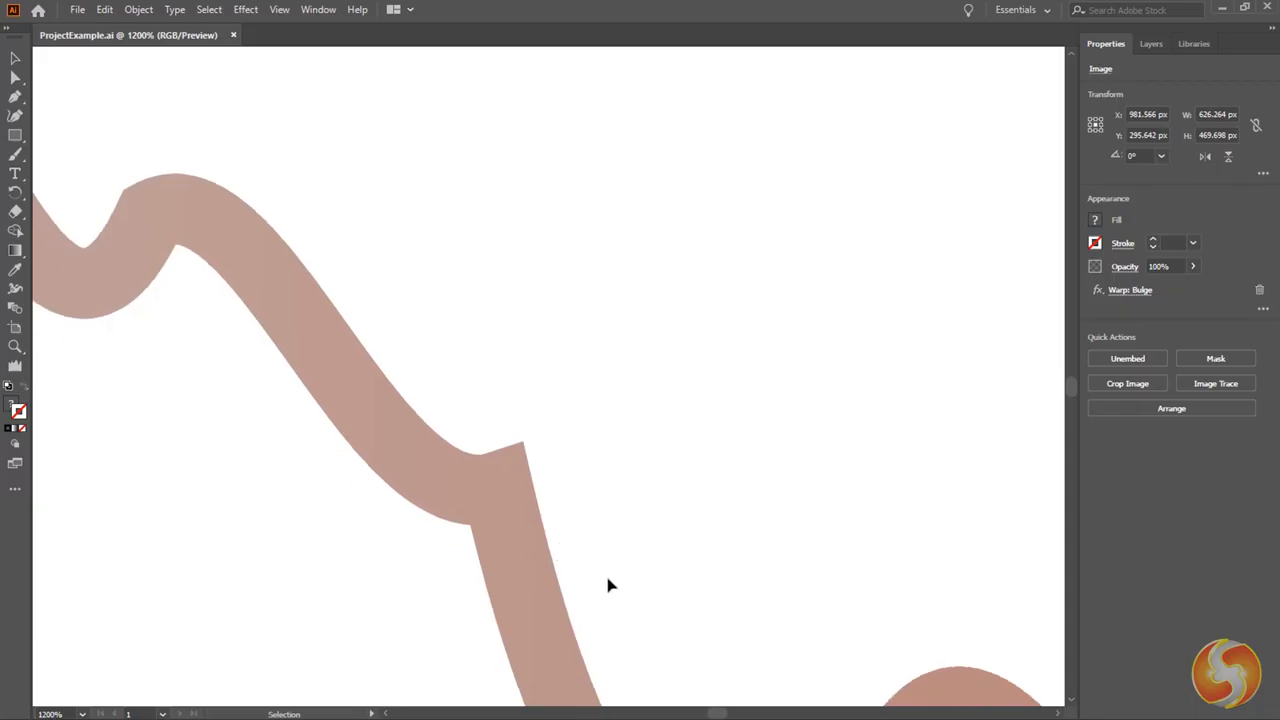
scroll(555, 552, "down", 9)
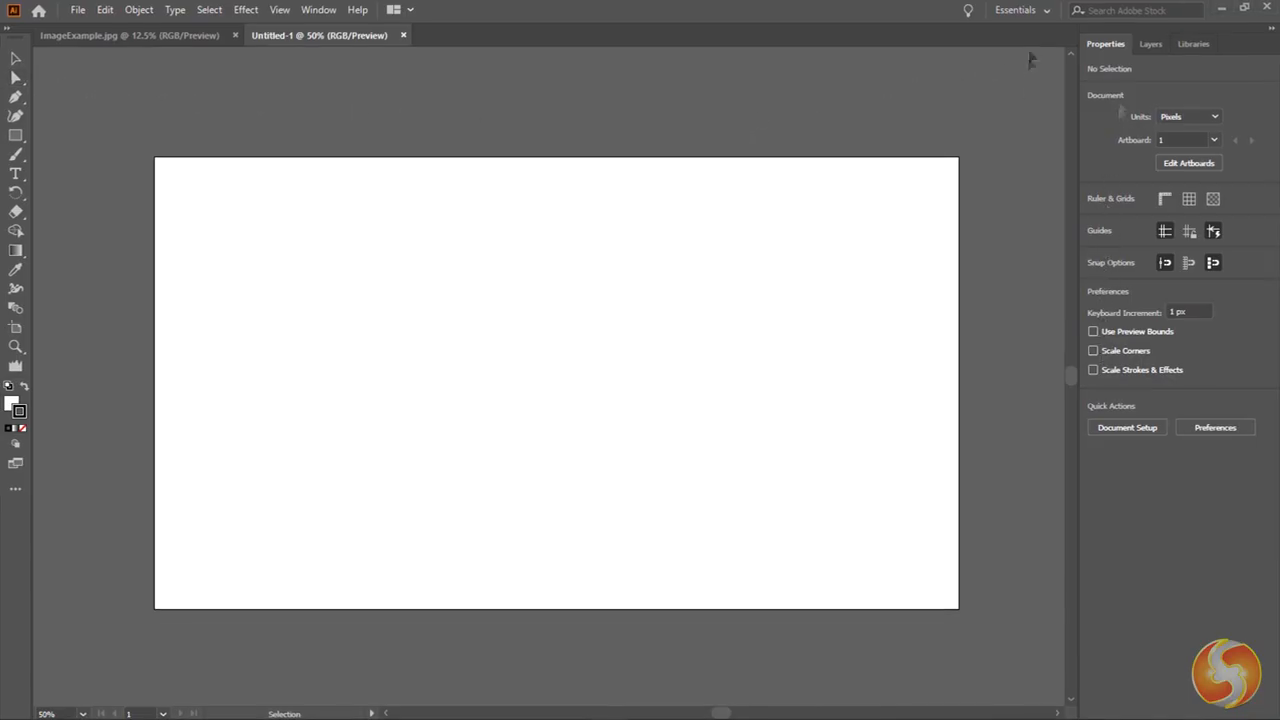
Try the Essentials Classic and Painting workspaces and return to the Essentials workspace.
left_click(1040, 10)
left_click(1048, 66)
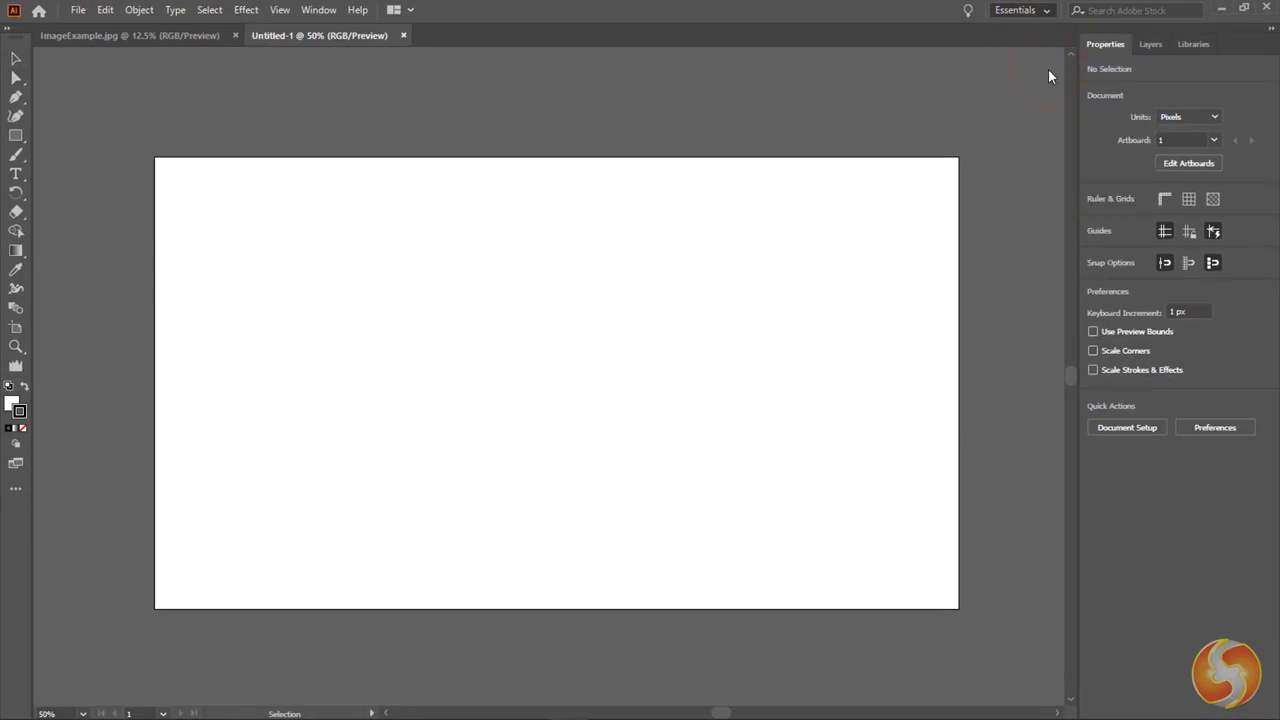
left_click(1042, 12)
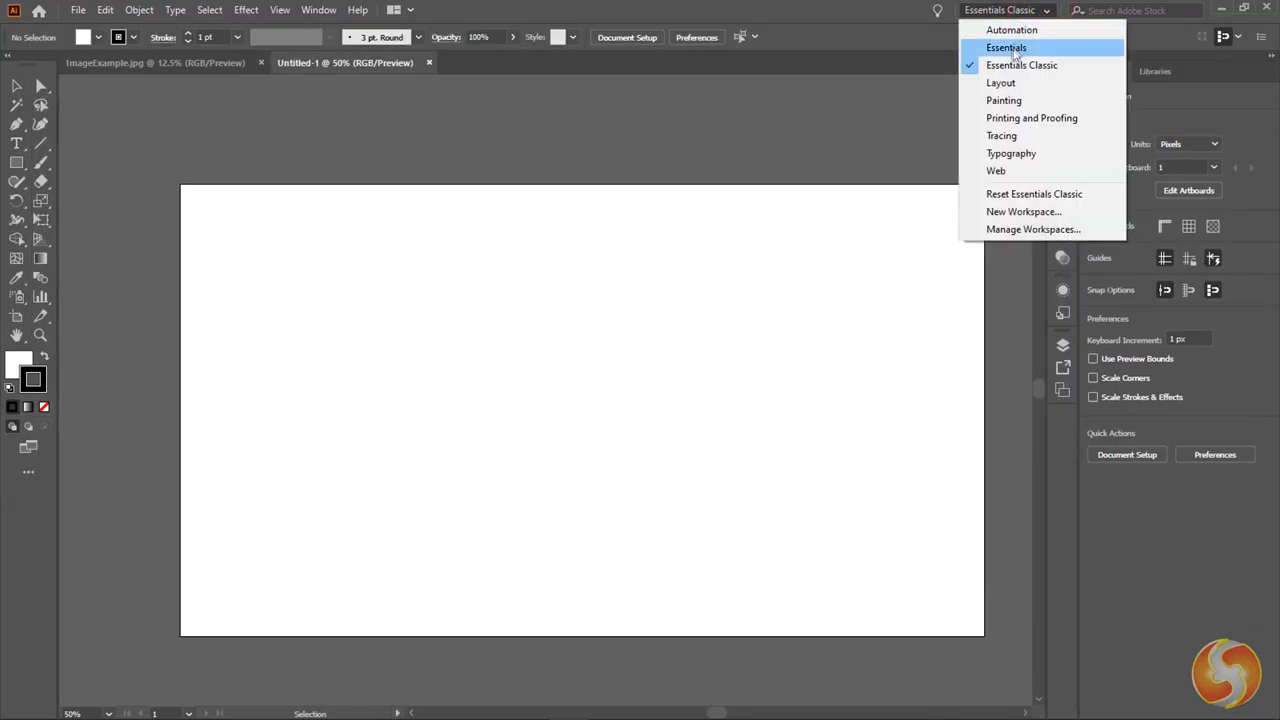
left_click(1008, 96)
left_click(1032, 12)
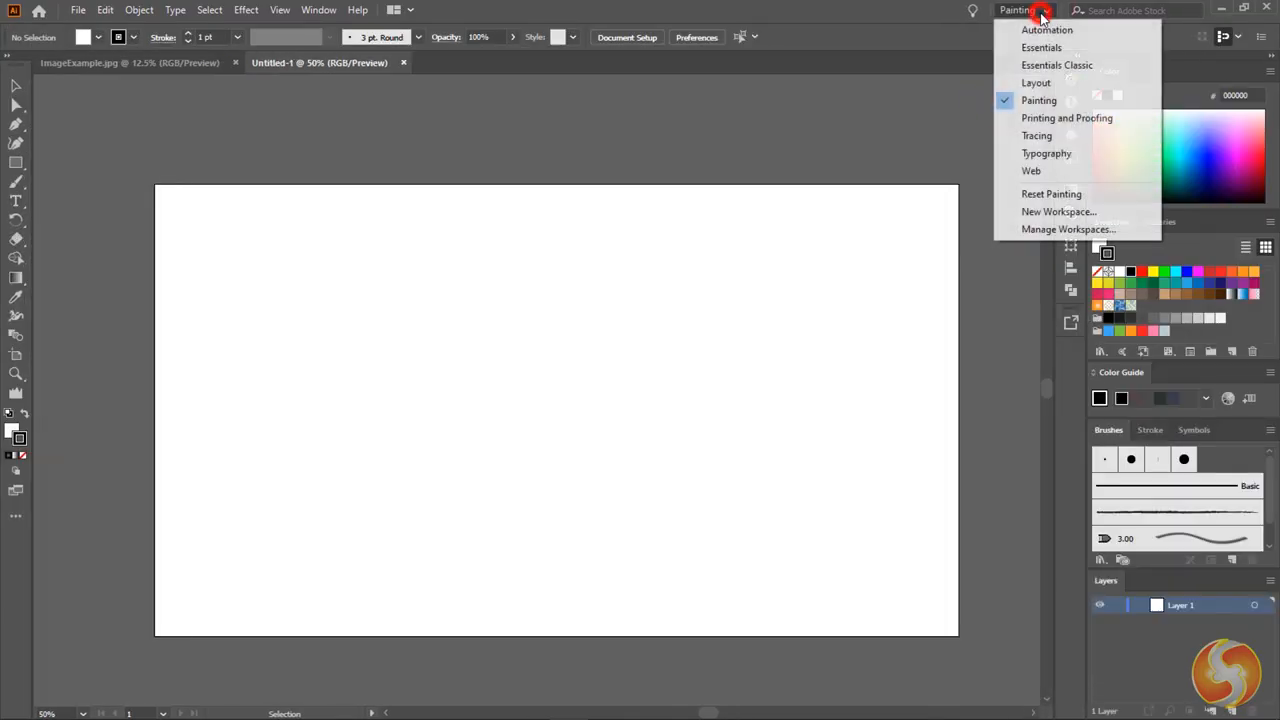
left_click(1074, 50)
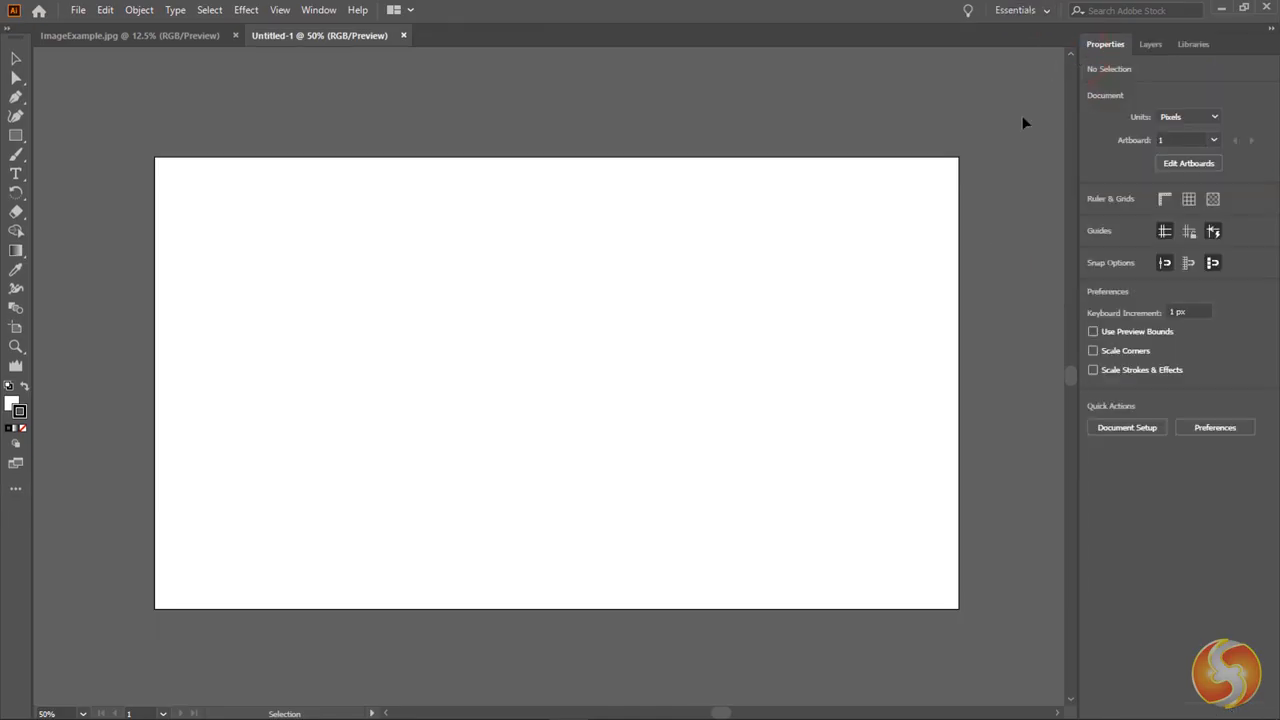
Look through the available panels and the tool variants grouped with the Direct Selection, Pen, Paintbrush and Type tools.
left_click(318, 10)
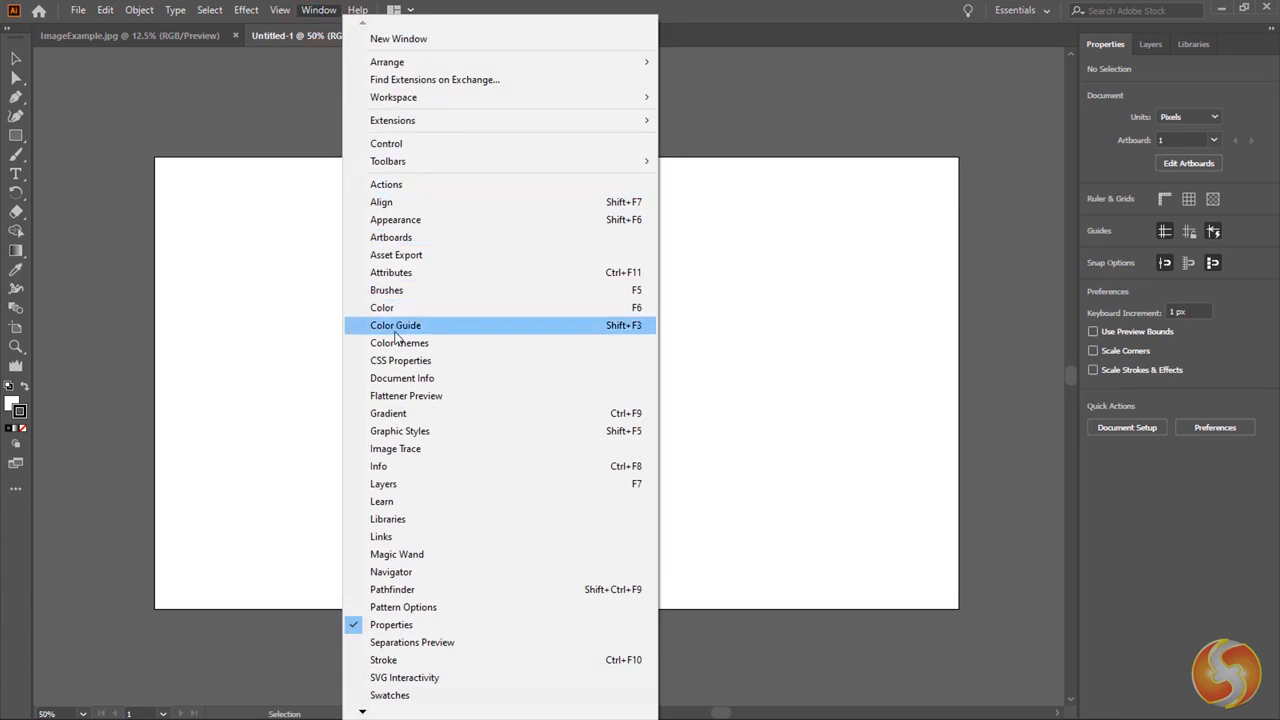
left_click(400, 412)
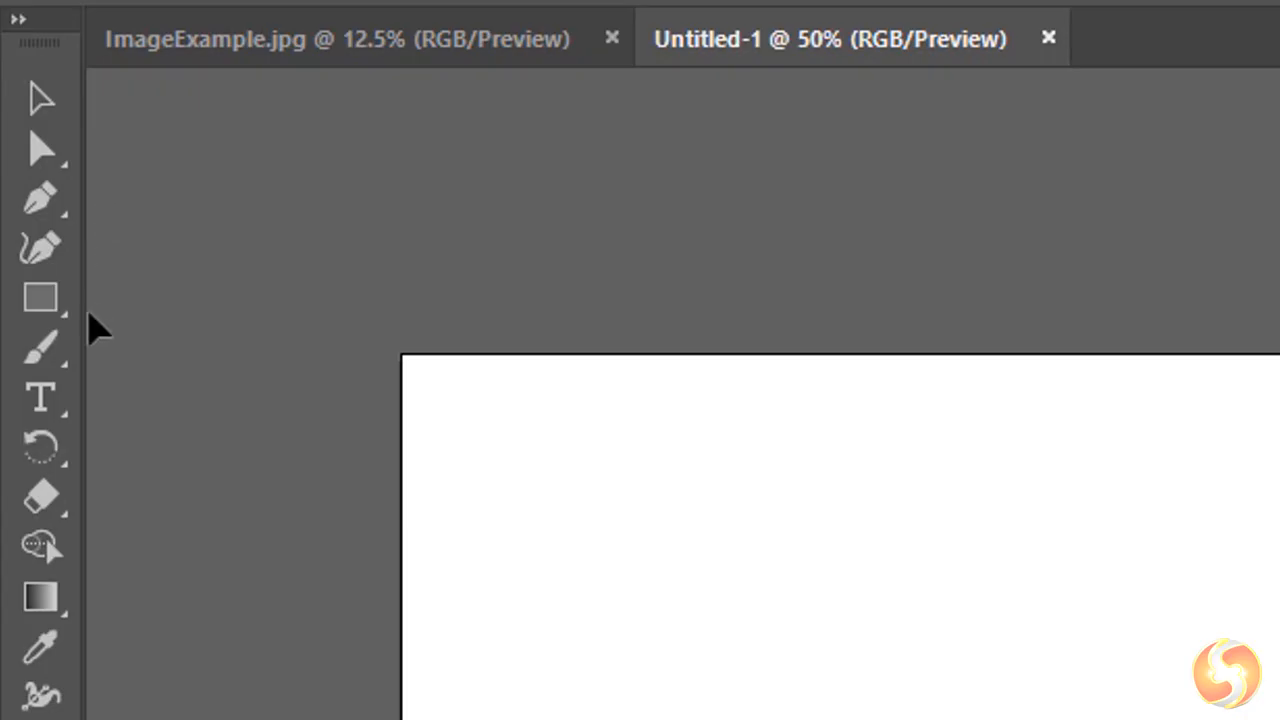
left_click(44, 148)
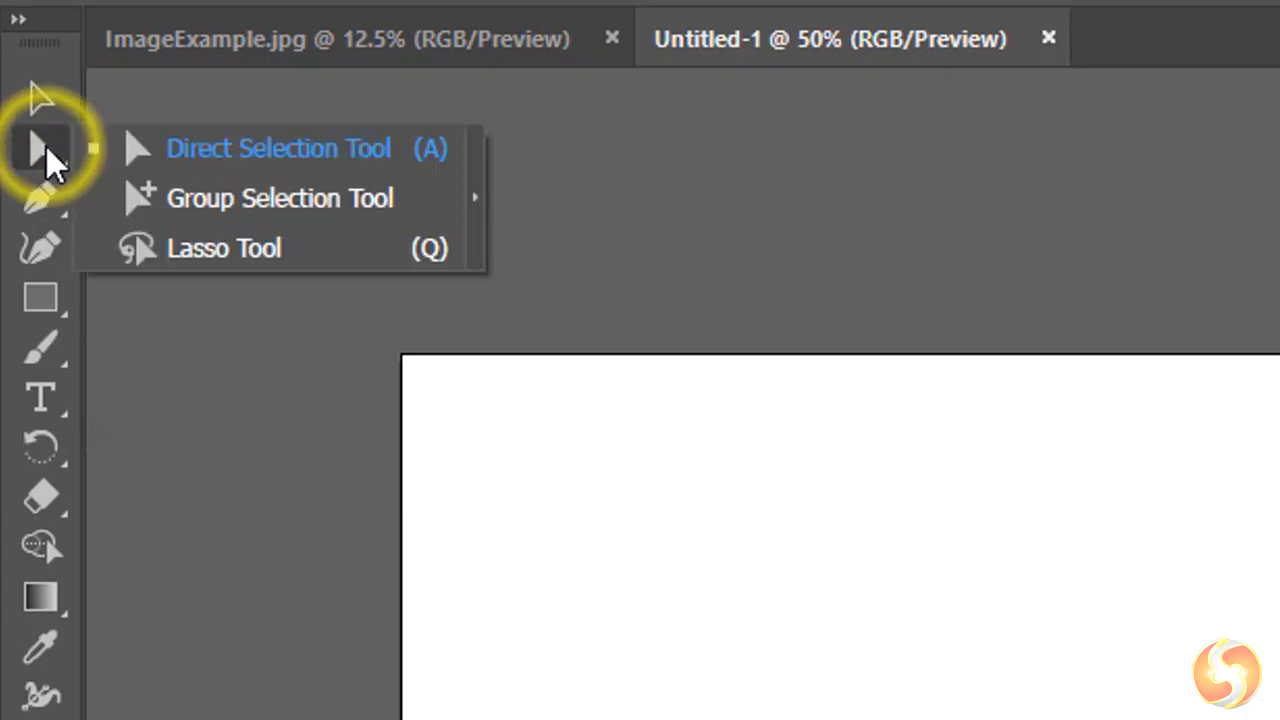
left_click(44, 206)
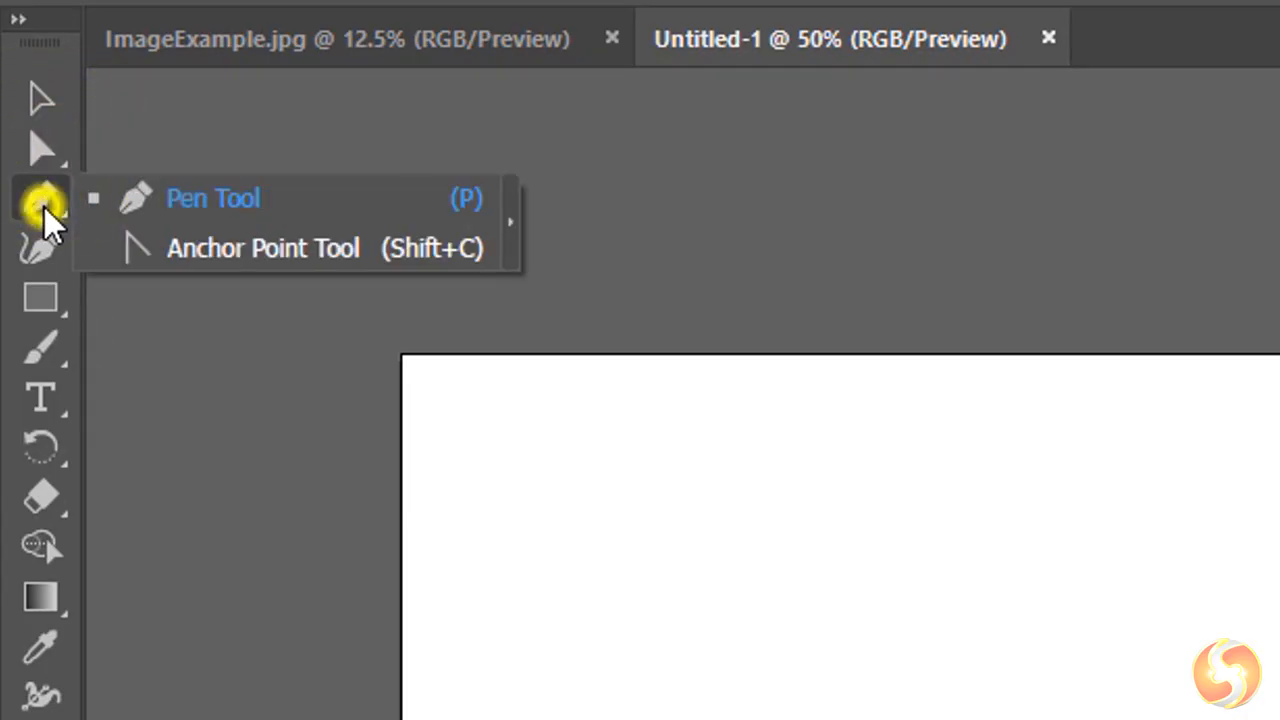
left_click(44, 350)
left_click(40, 398)
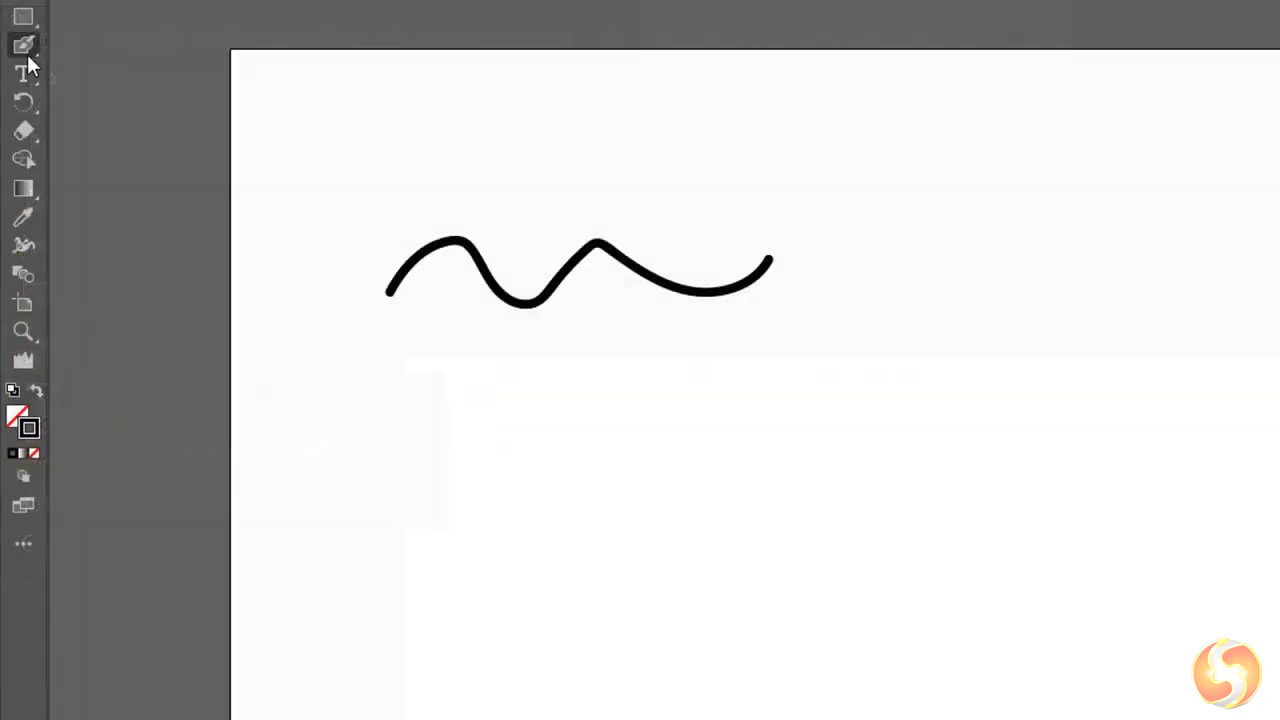
Set the Blob Brush size to 63 pt and paint a thick wavy stroke below the thin one.
double_click(25, 47)
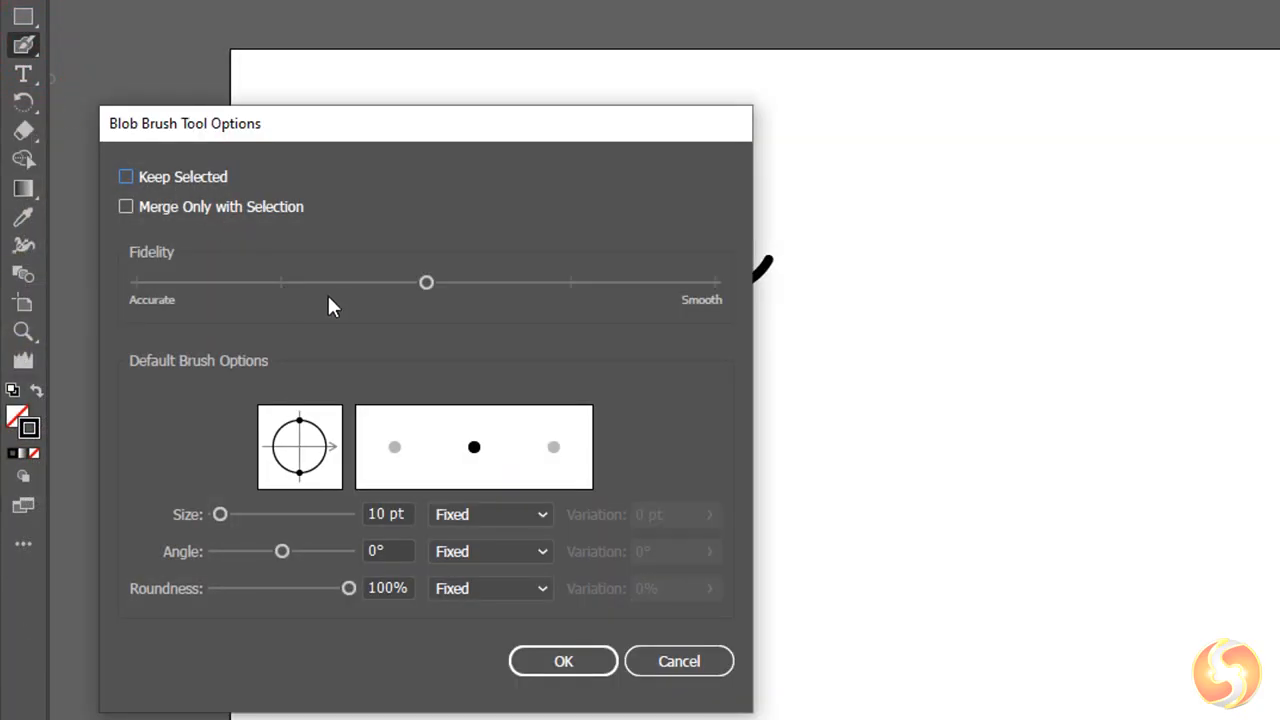
left_click_drag(220, 514, 249, 523)
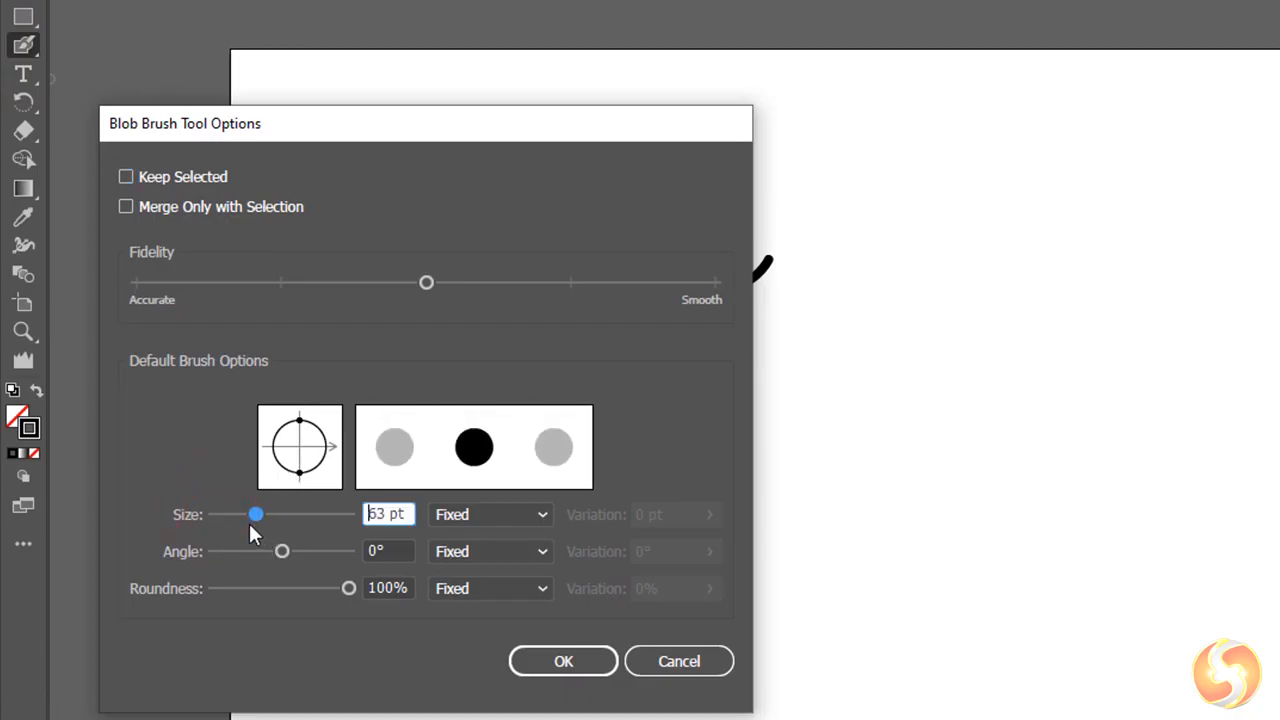
mouse_move(403, 432)
left_mouse_down()
mouse_move(448, 399)
mouse_move(555, 443)
mouse_move(609, 398)
mouse_move(719, 429)
mouse_move(842, 384)
left_mouse_up()
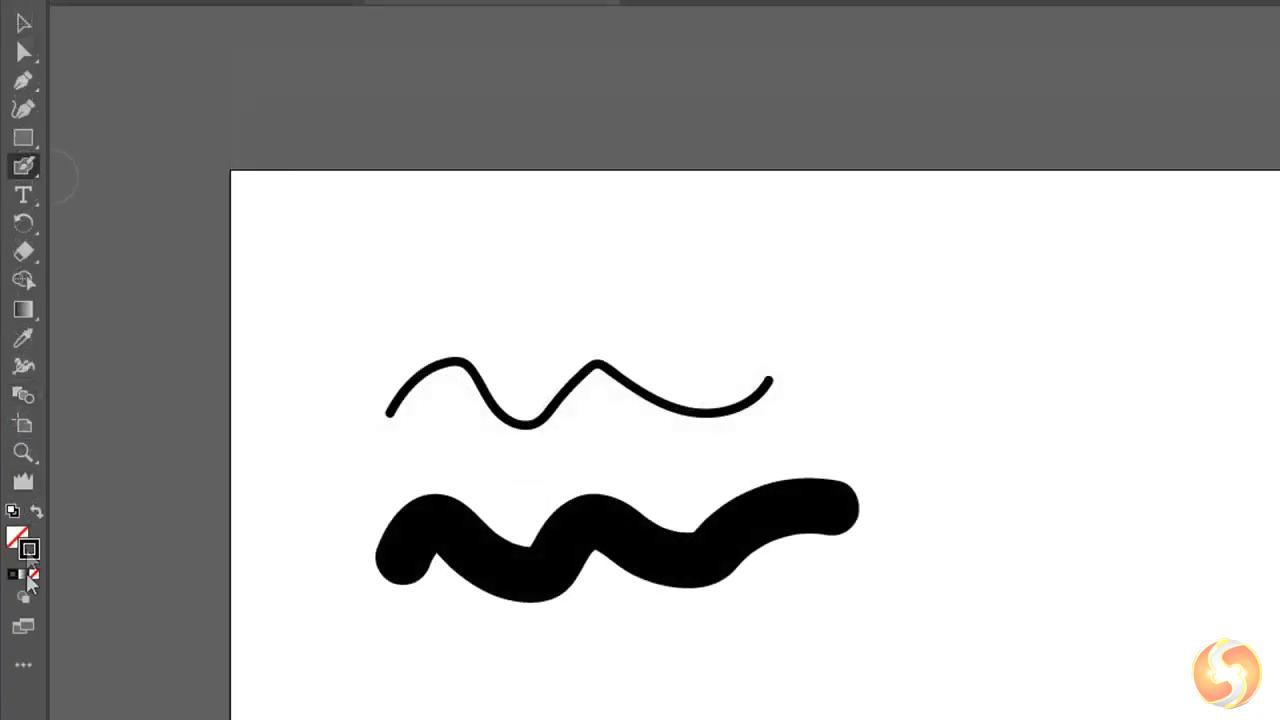
Add the Spiral Tool from the full tool list to the end of the toolbar.
left_click(28, 672)
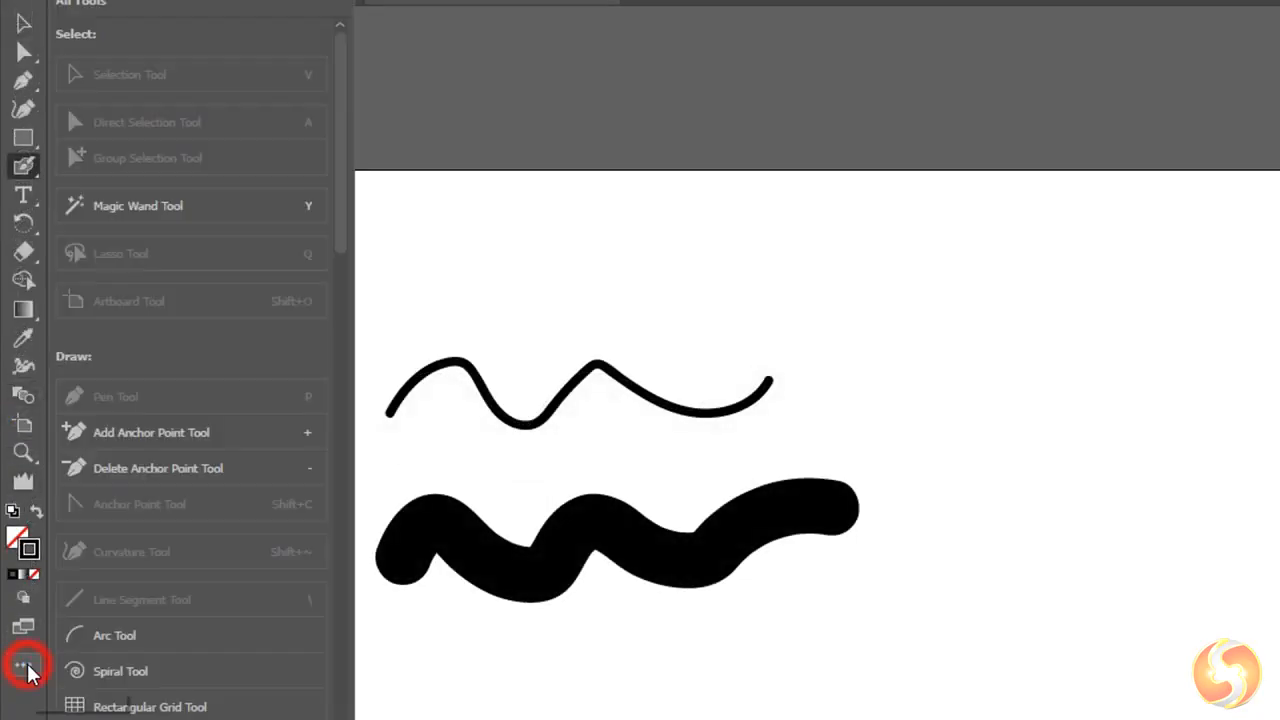
scroll(205, 430, "down", 5)
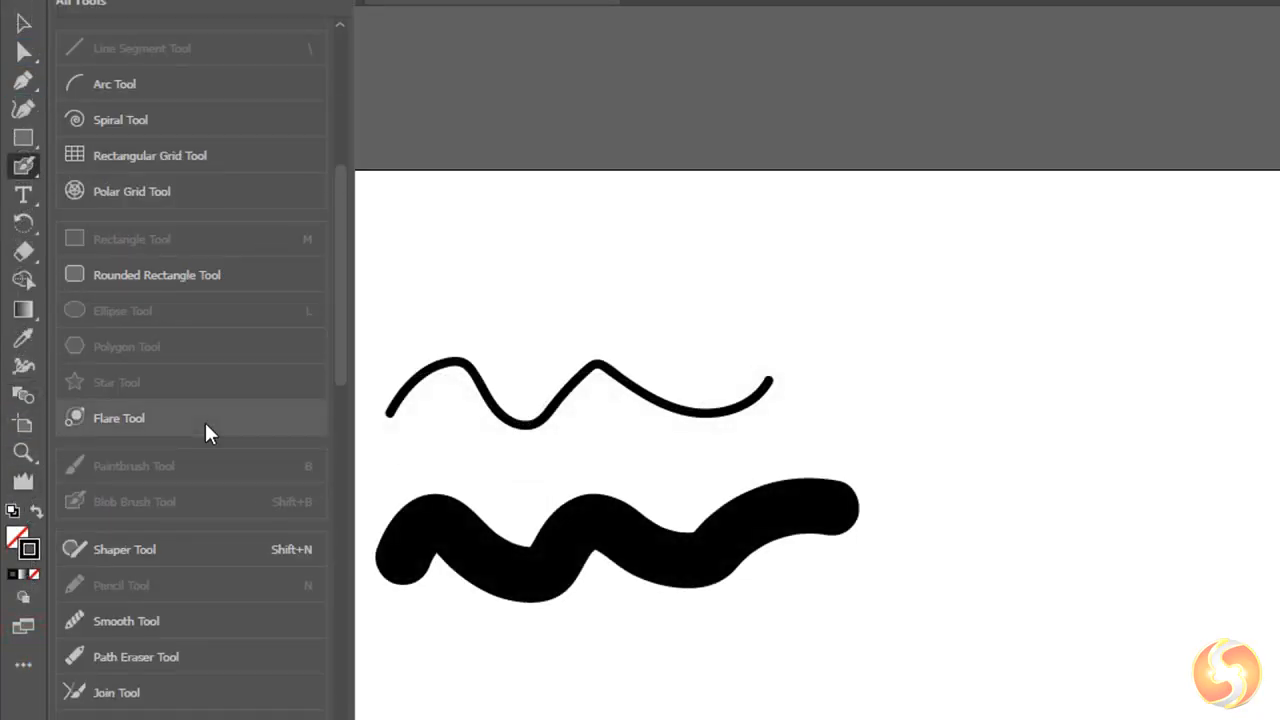
left_click_drag(153, 119, 32, 505)
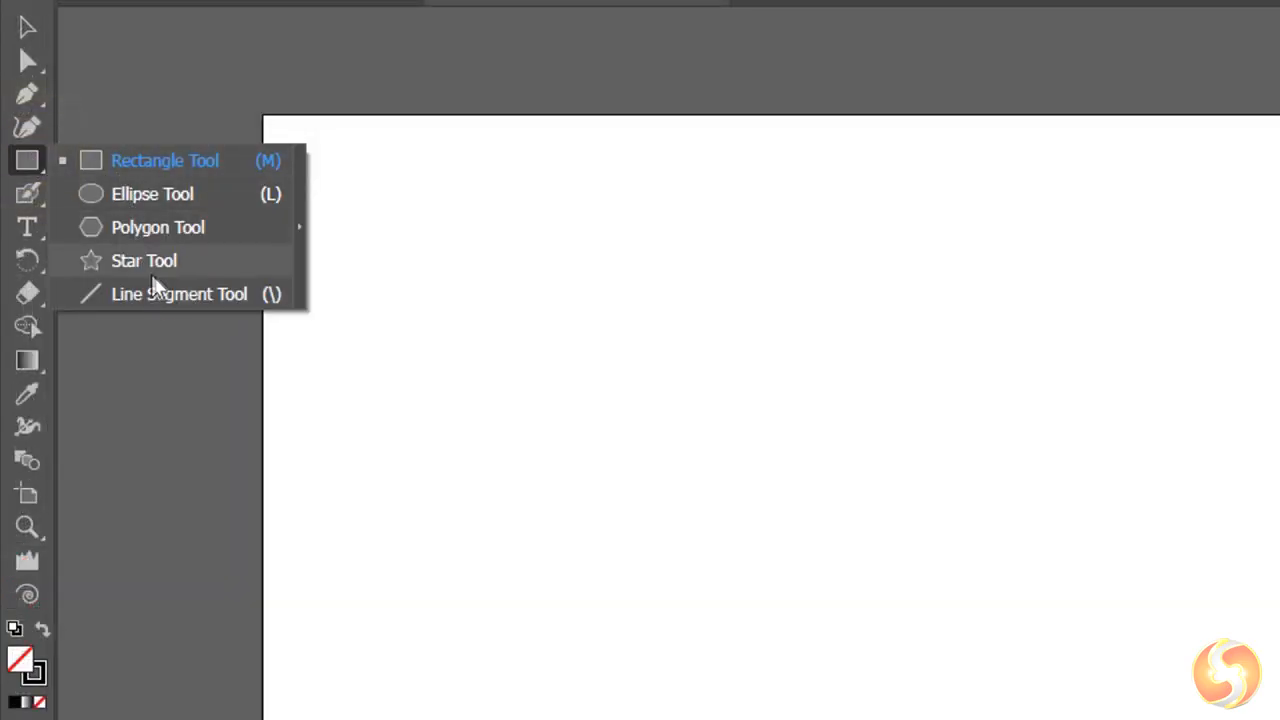
Draw a diagonal line with the Line Segment tool and create a 7-point star centred below it.
left_click(165, 295)
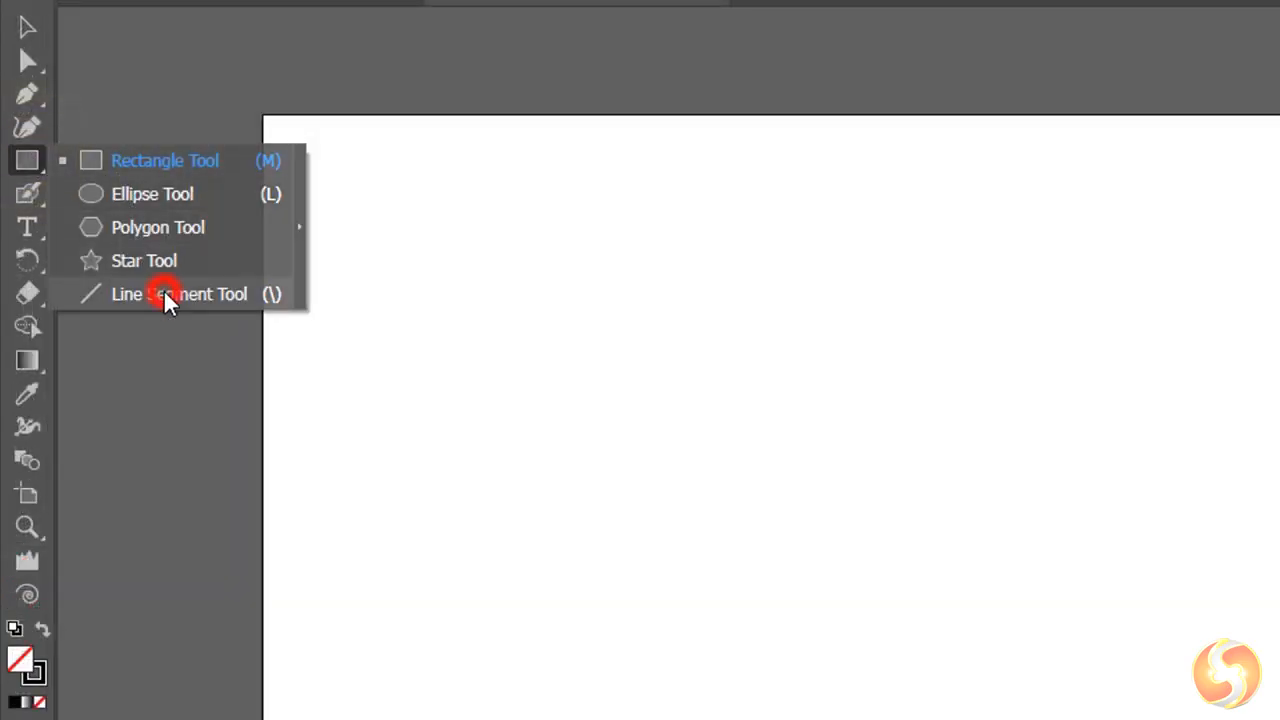
left_click_drag(376, 362, 747, 235)
left_click(27, 160)
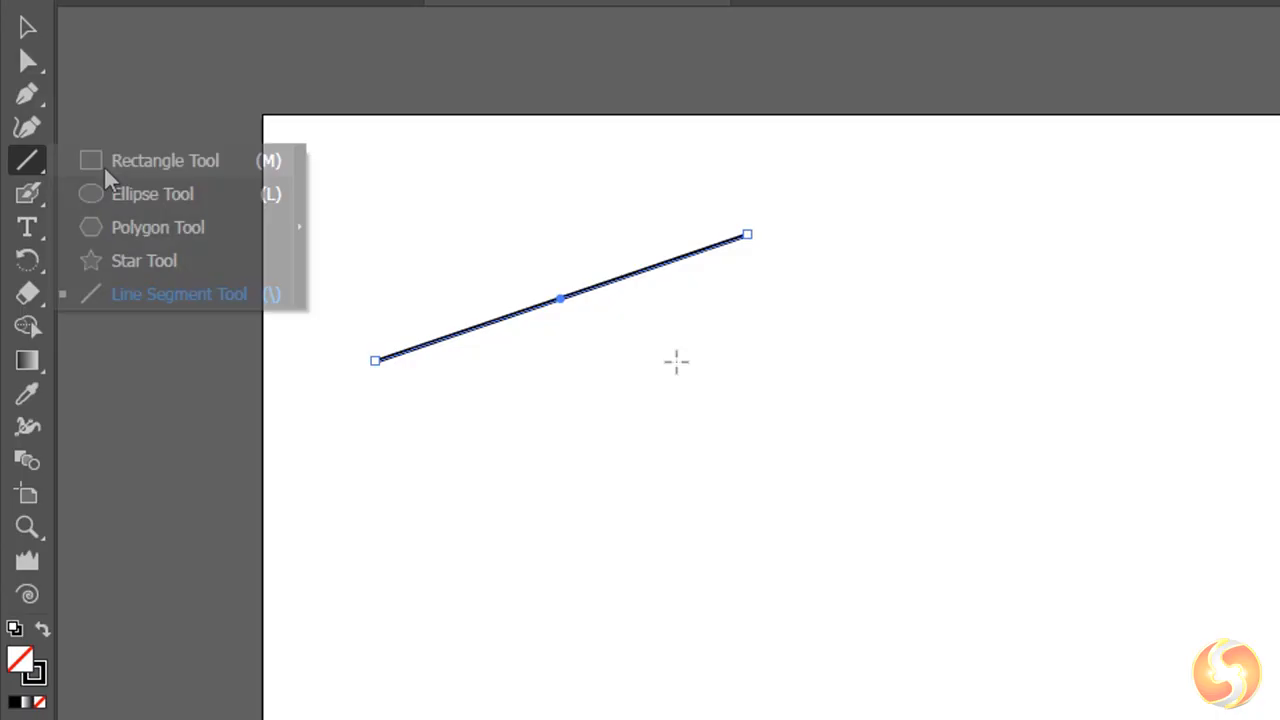
left_click(175, 260)
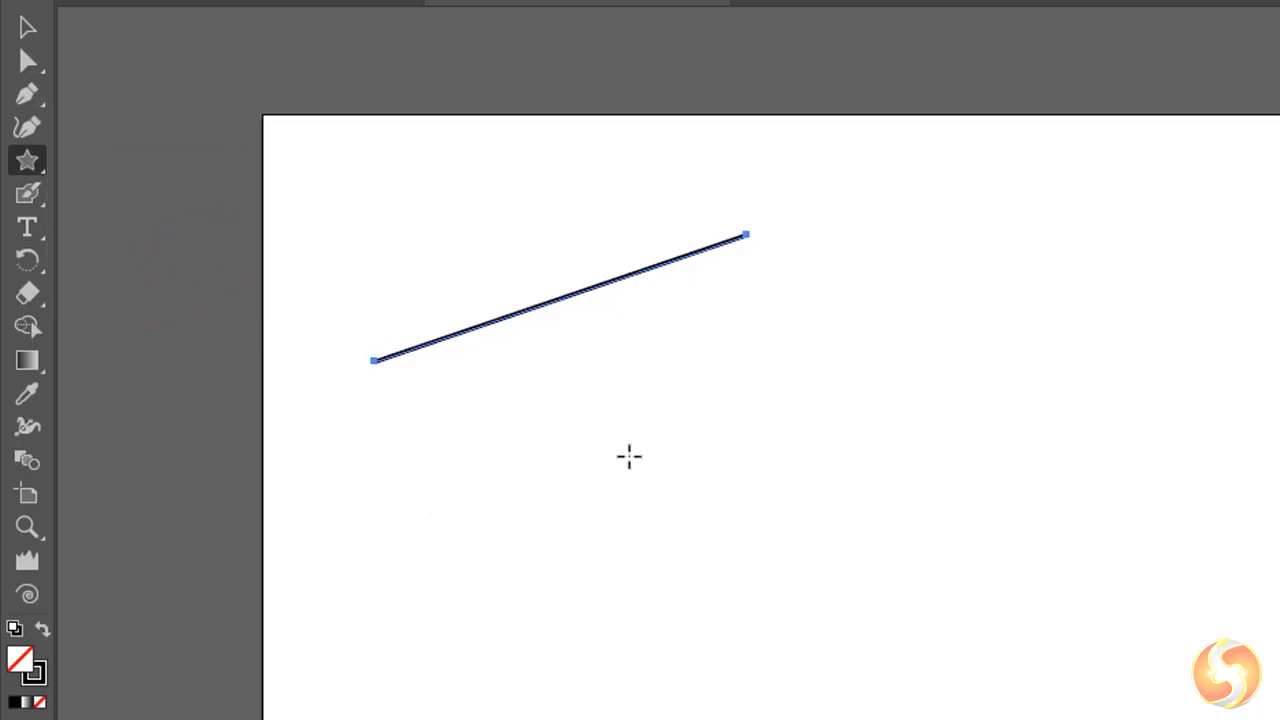
left_click(619, 457)
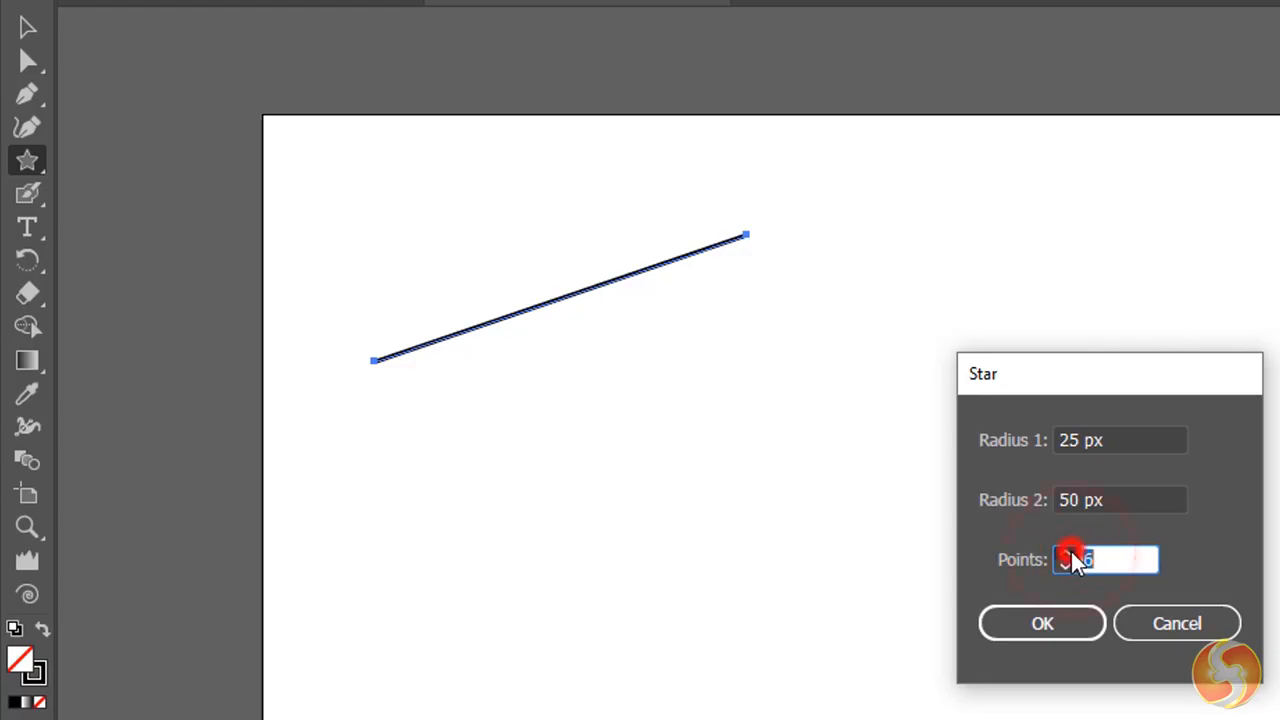
type("7")
left_click(1040, 623)
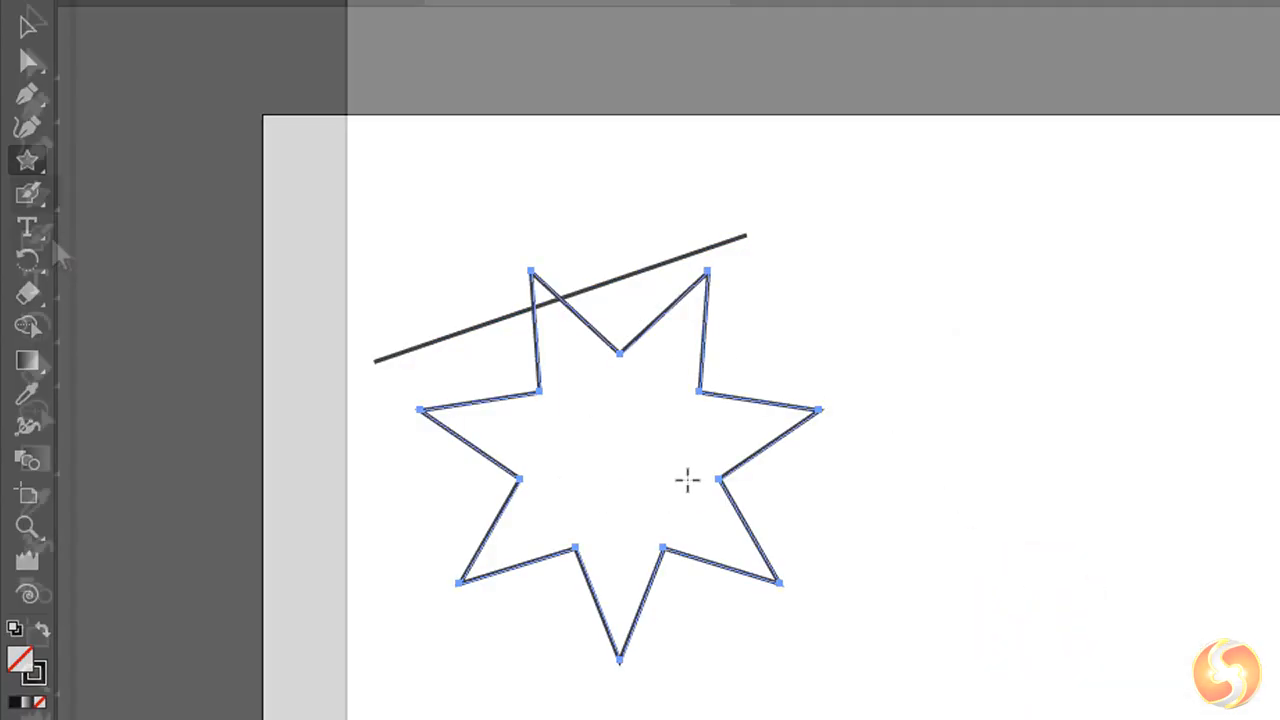
Draw three wavy strokes one below the other with the Pencil, Paintbrush and Blob Brush tools.
left_click(27, 193)
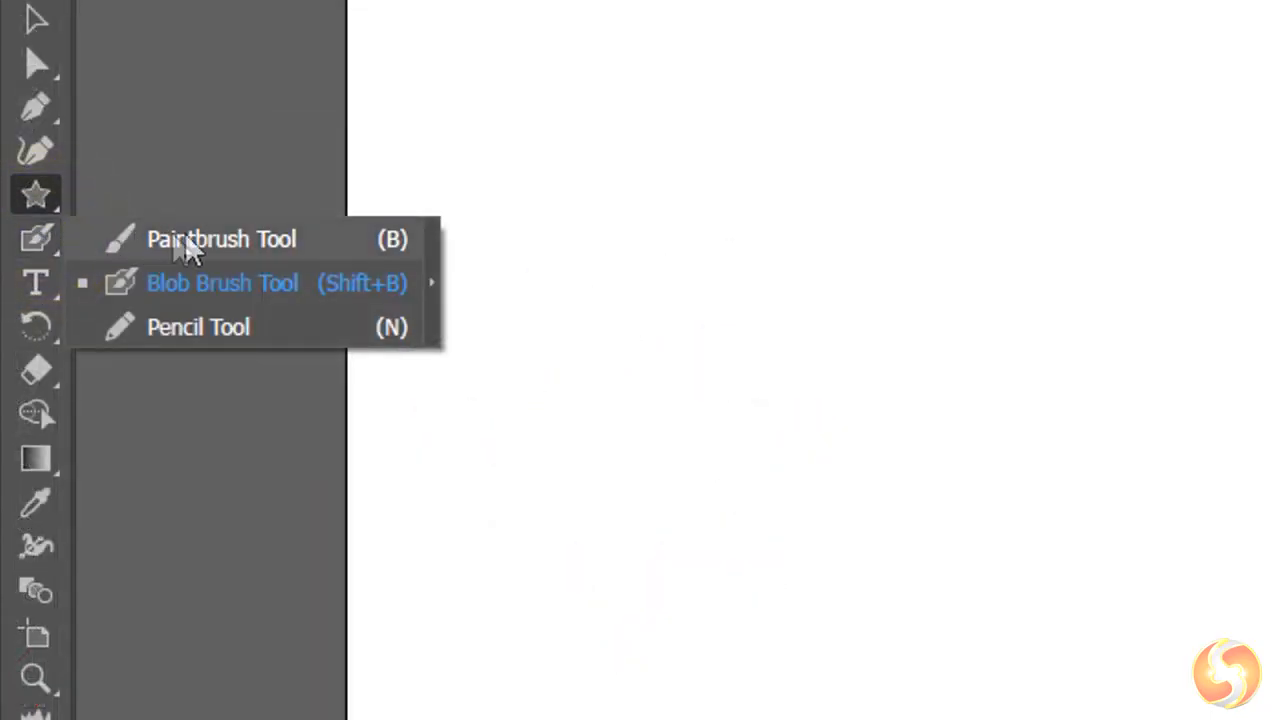
left_click(226, 329)
mouse_move(490, 238)
left_mouse_down()
mouse_move(583, 195)
mouse_move(678, 268)
mouse_move(907, 190)
left_mouse_up()
left_click(38, 240)
left_click(194, 240)
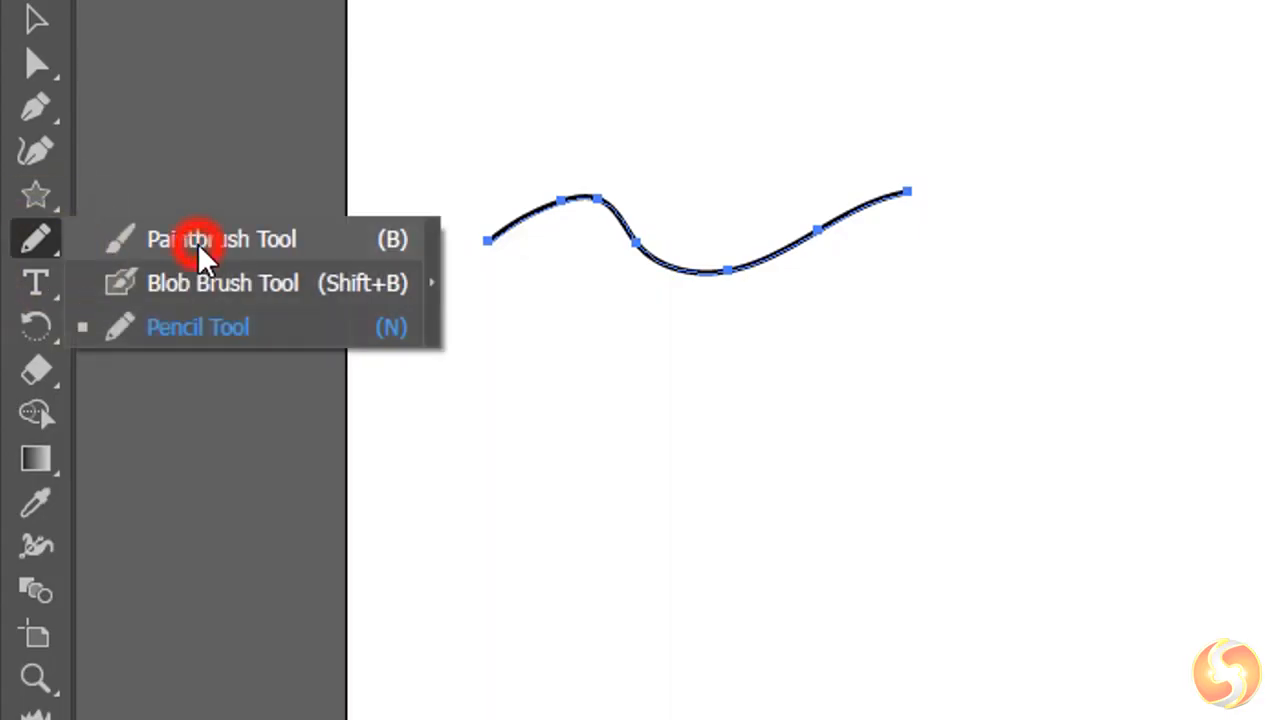
mouse_move(486, 357)
left_mouse_down()
mouse_move(580, 315)
mouse_move(765, 396)
mouse_move(935, 340)
left_mouse_up()
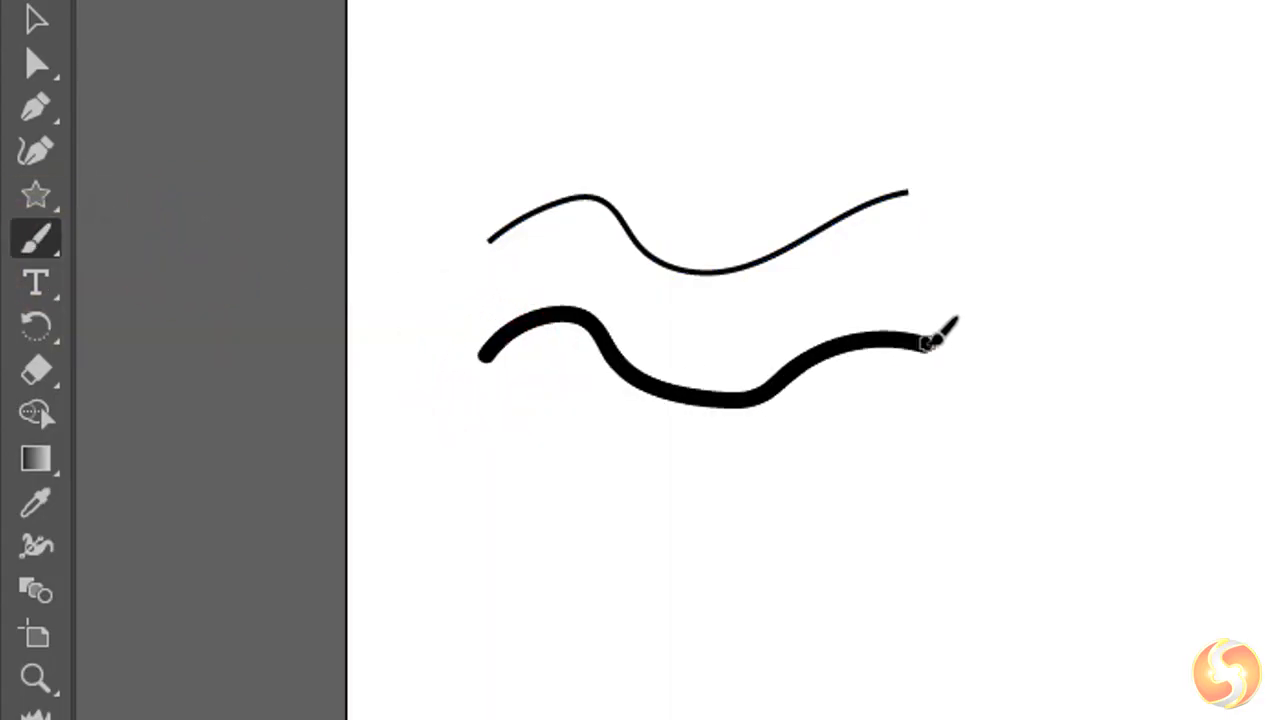
left_click(36, 243)
left_click(163, 283)
mouse_move(495, 503)
left_mouse_down()
mouse_move(527, 450)
mouse_move(777, 494)
mouse_move(960, 455)
left_mouse_up()
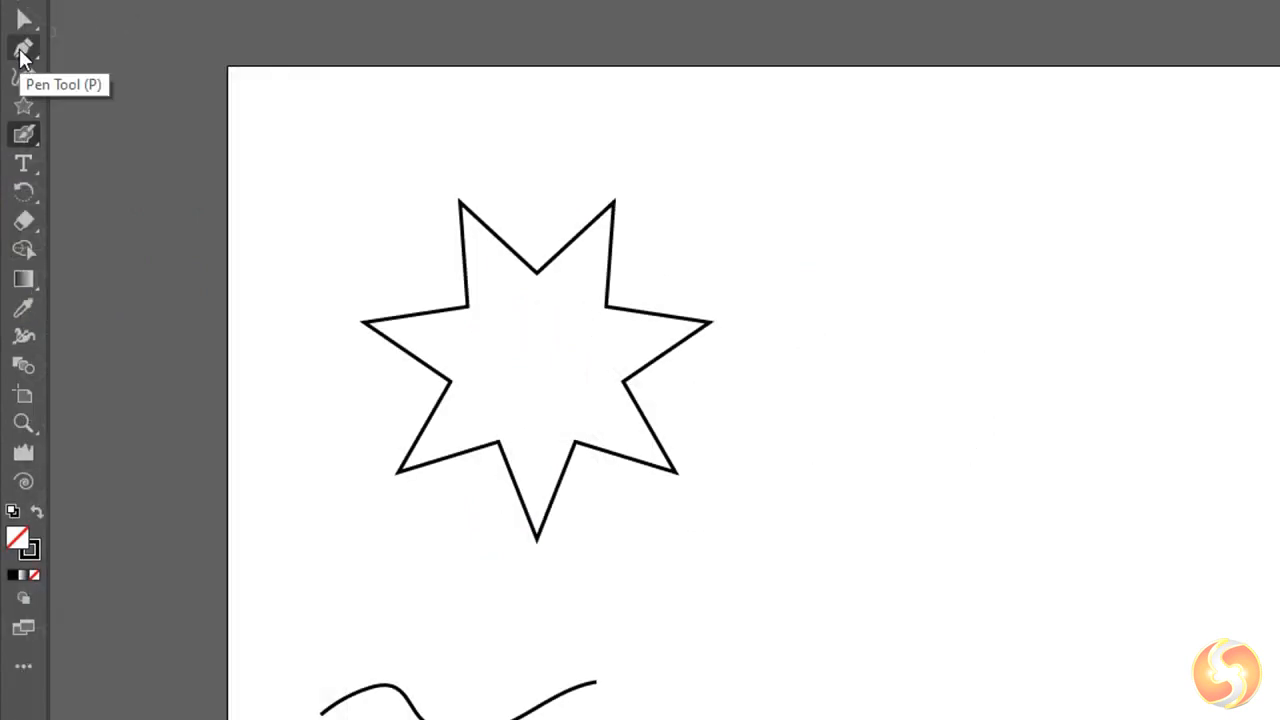
Draw a closed four-sided shape with straight sides beside the star using the Pen tool.
left_click(20, 50)
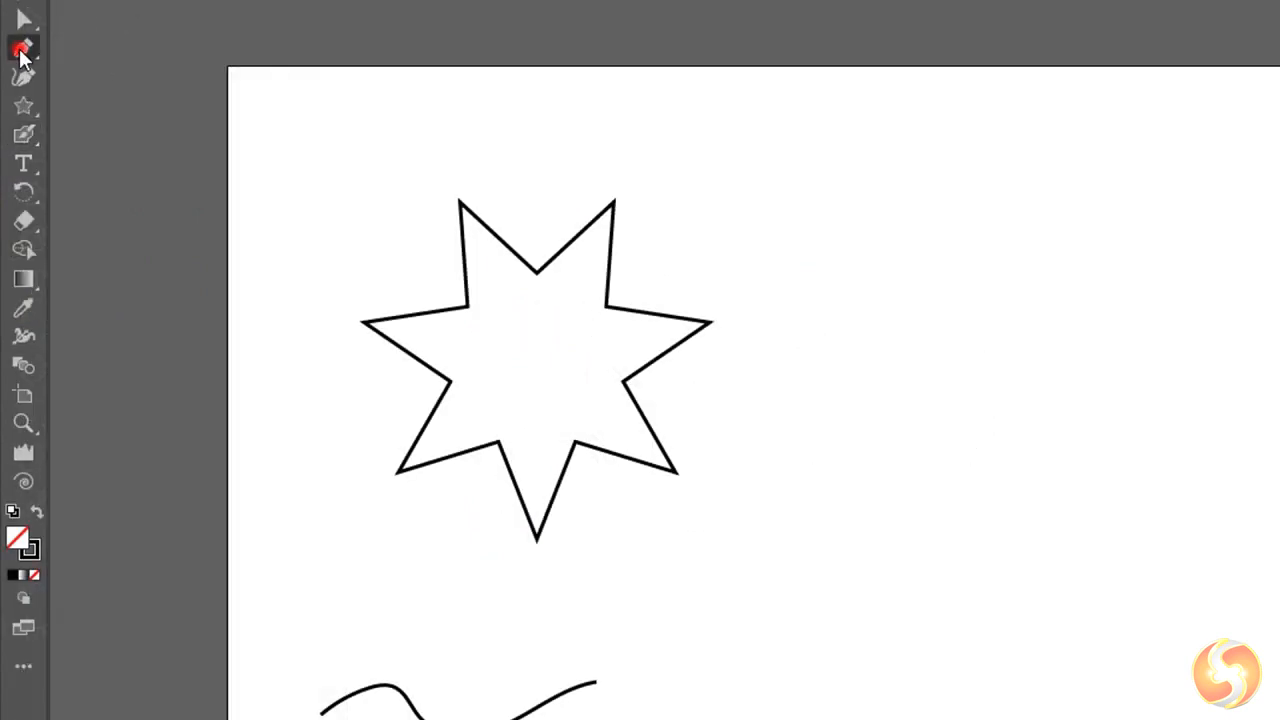
left_click(831, 350)
left_click(1007, 203)
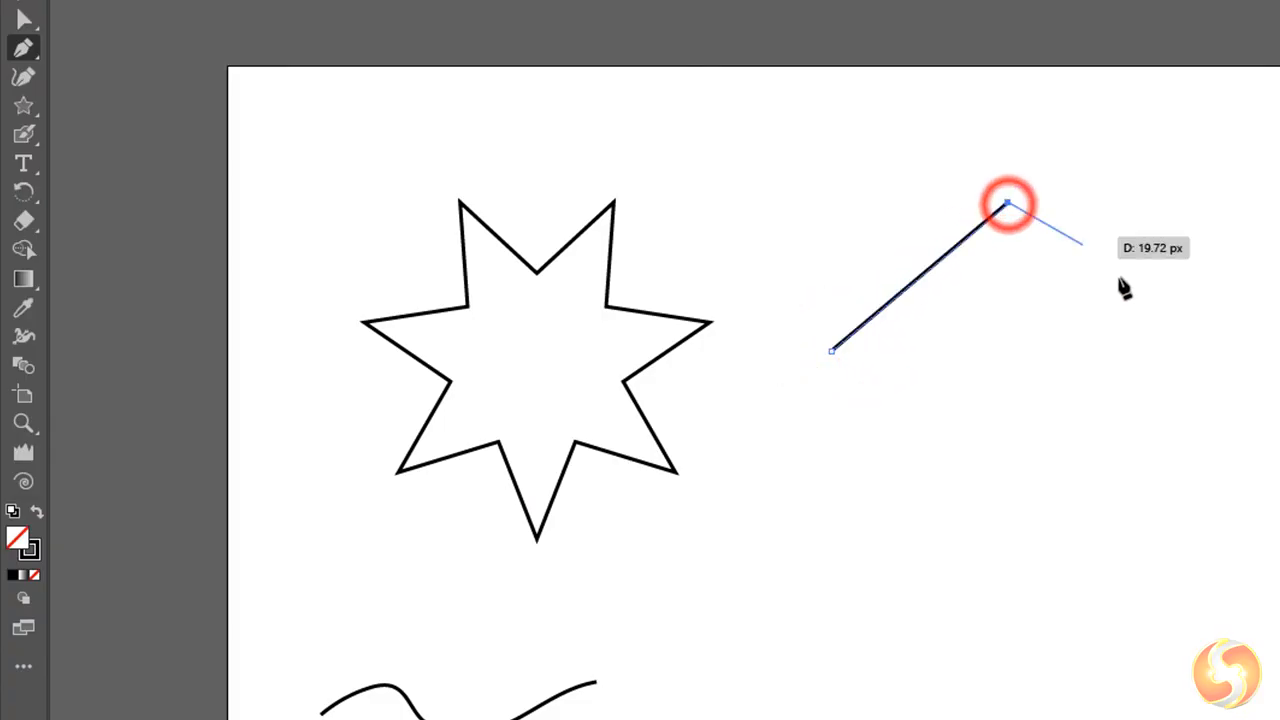
left_click(1126, 387)
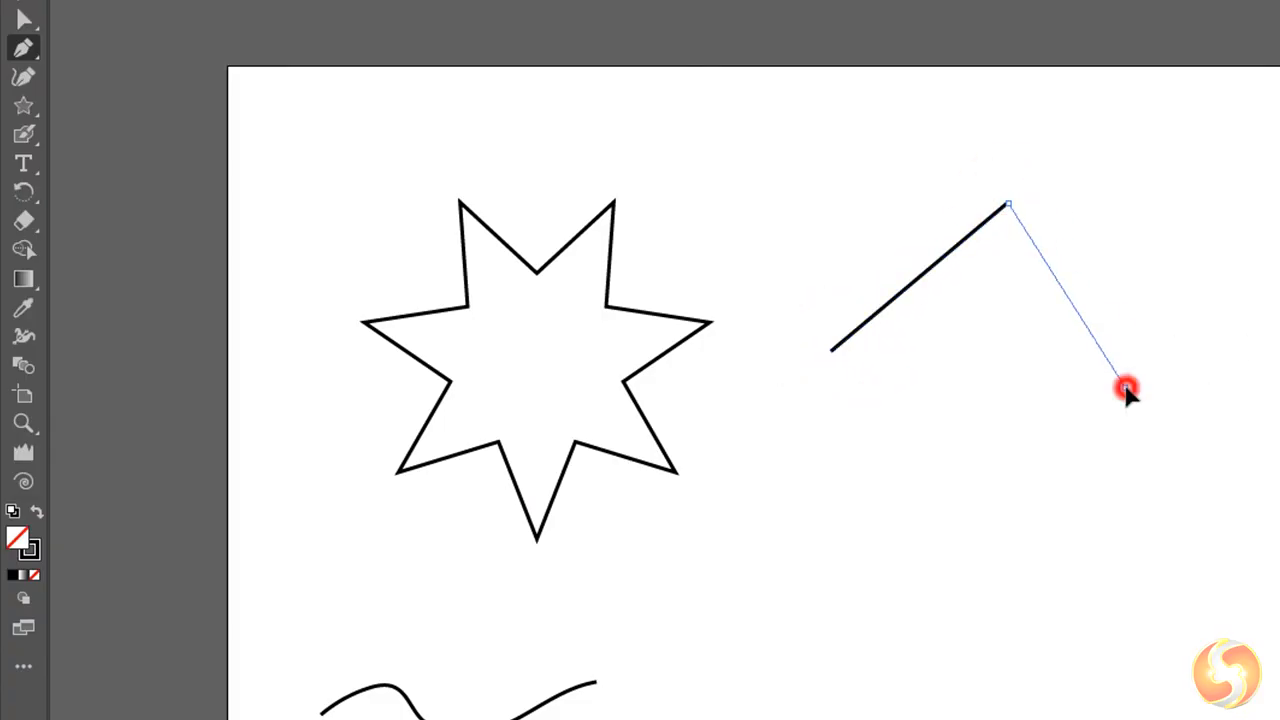
left_click(961, 441)
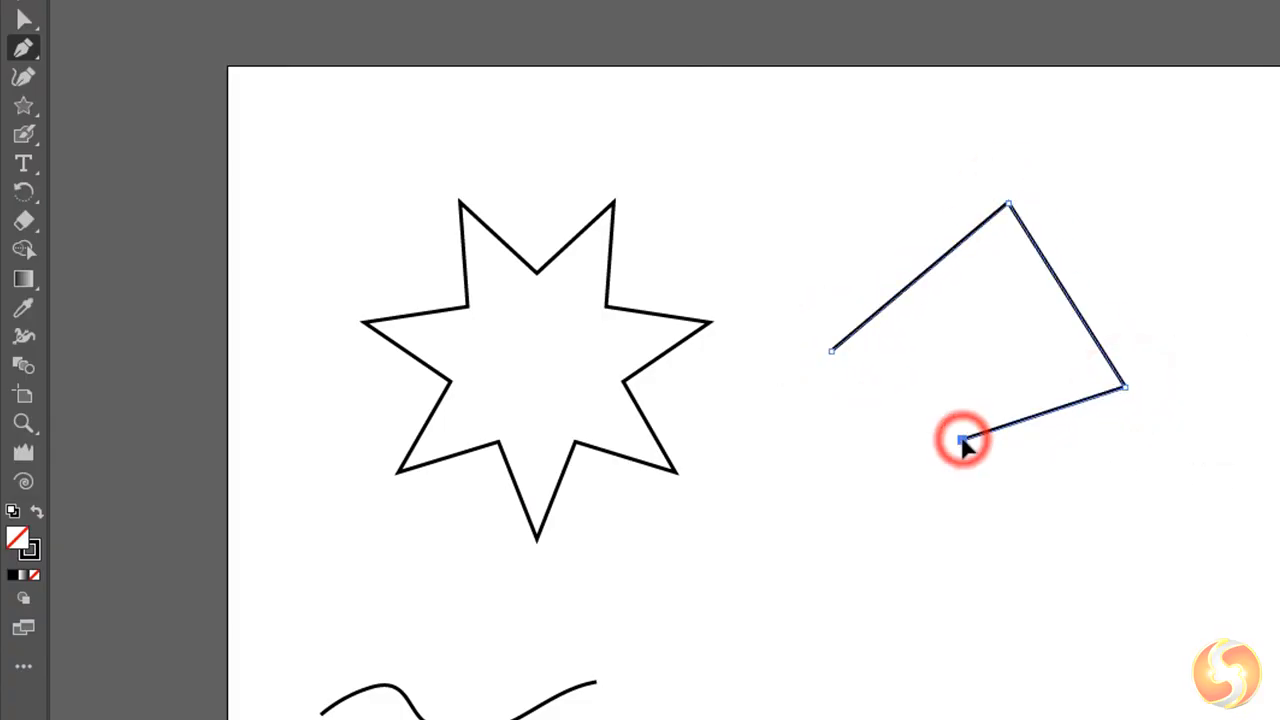
left_click(831, 350)
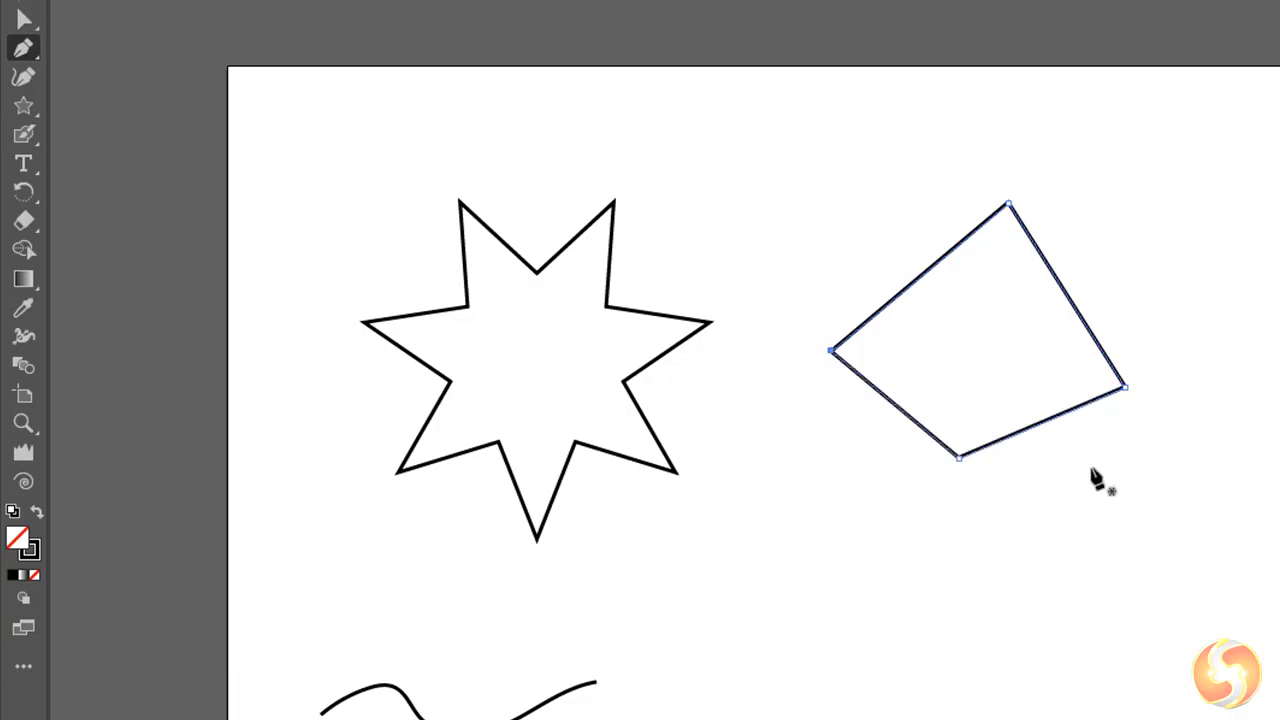
Reshape the four-sided path by bending its bottom, right and top corners into curves with direction handles.
left_click_drag(959, 456, 909, 462)
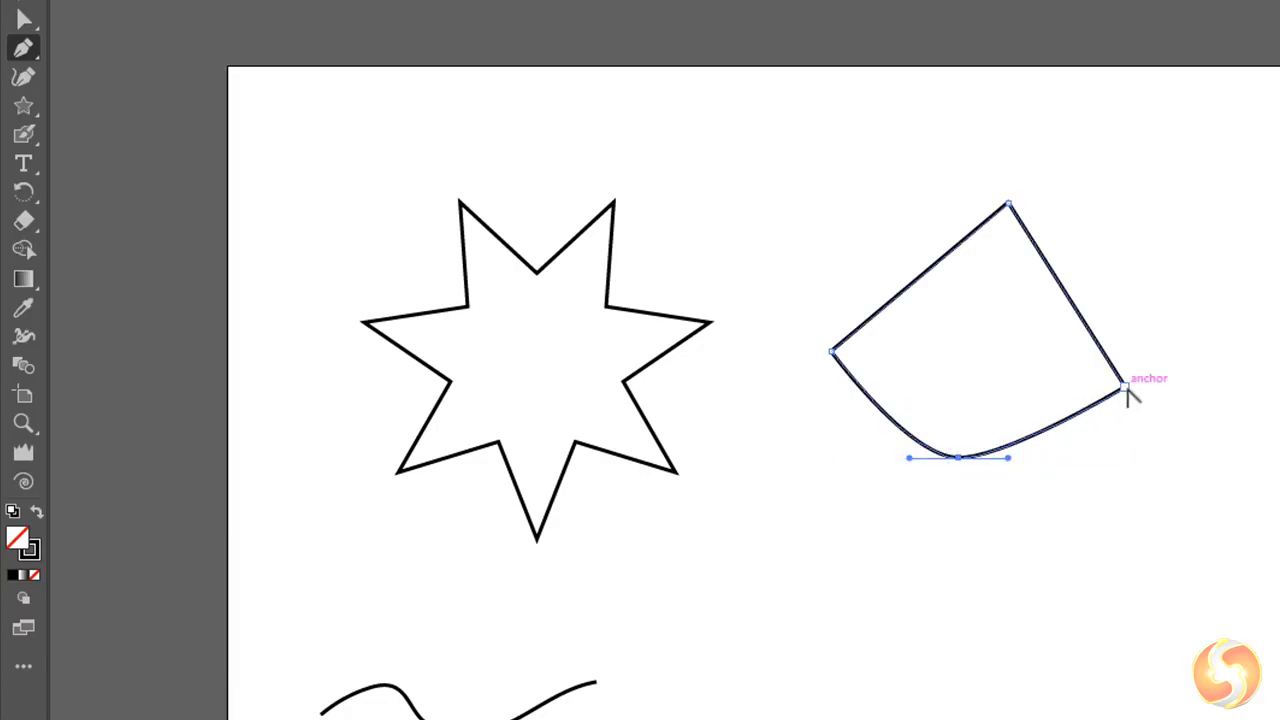
left_click_drag(1124, 388, 1140, 286)
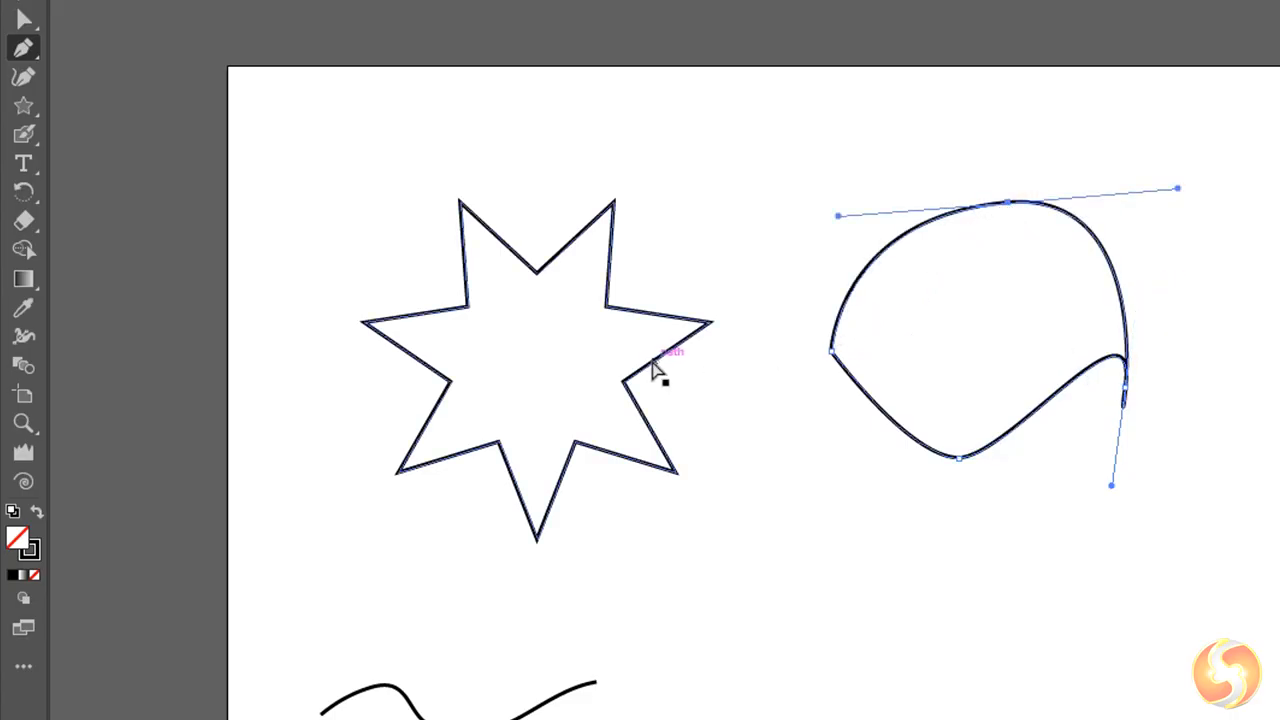
Try adding an anchor point on the star's right arm and bending that point and the arm's tip into curves.
left_click(652, 364)
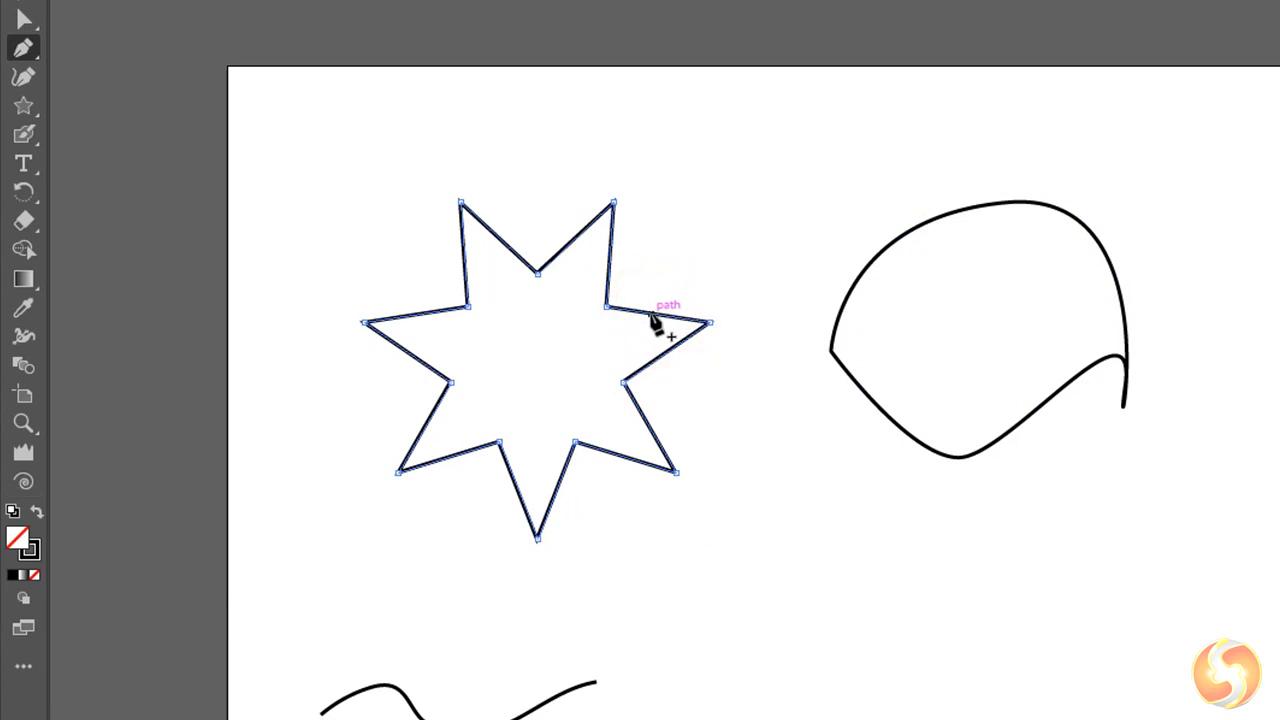
left_click(652, 318)
left_click_drag(652, 318, 738, 266)
left_click_drag(710, 322, 688, 363)
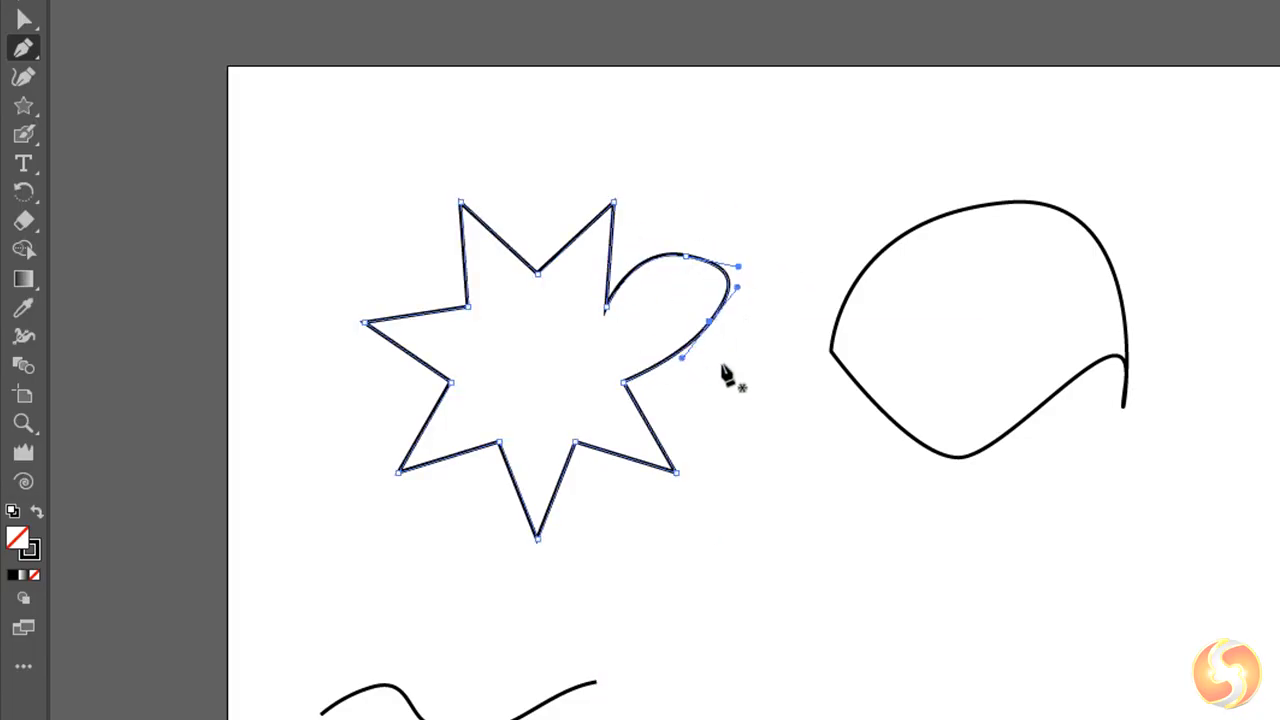
key("ctrl+z")
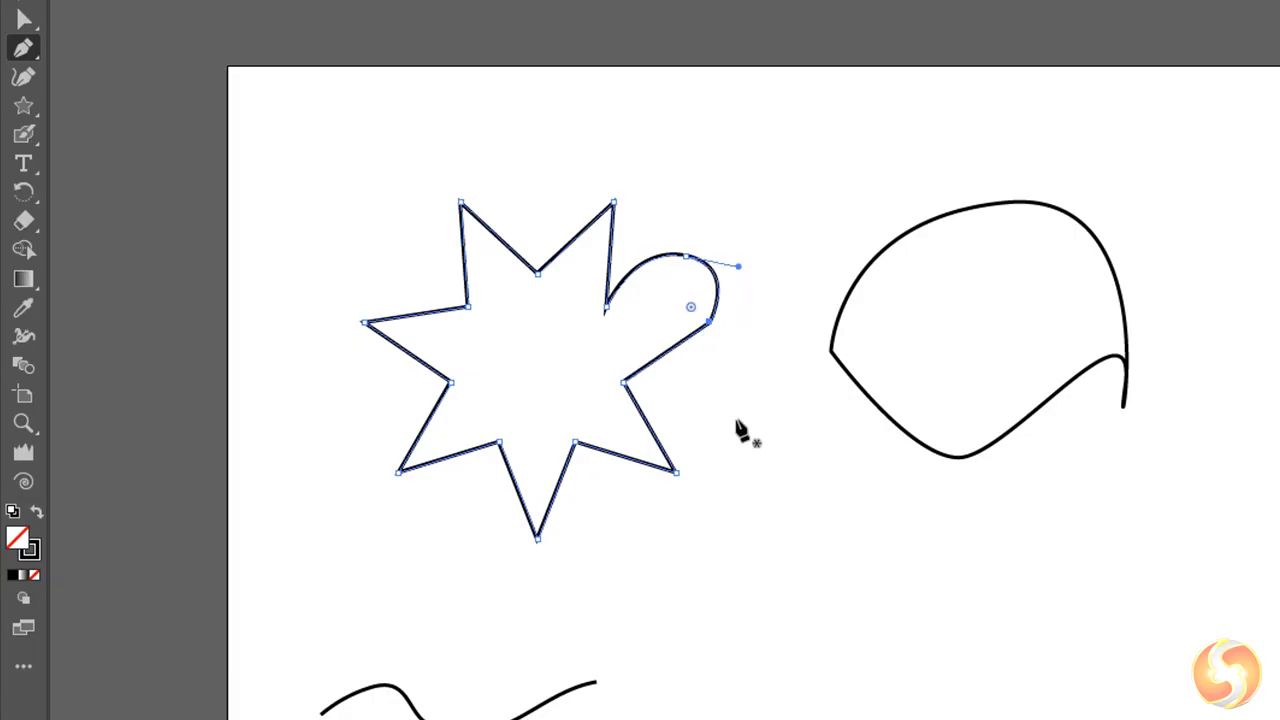
key("ctrl+z")
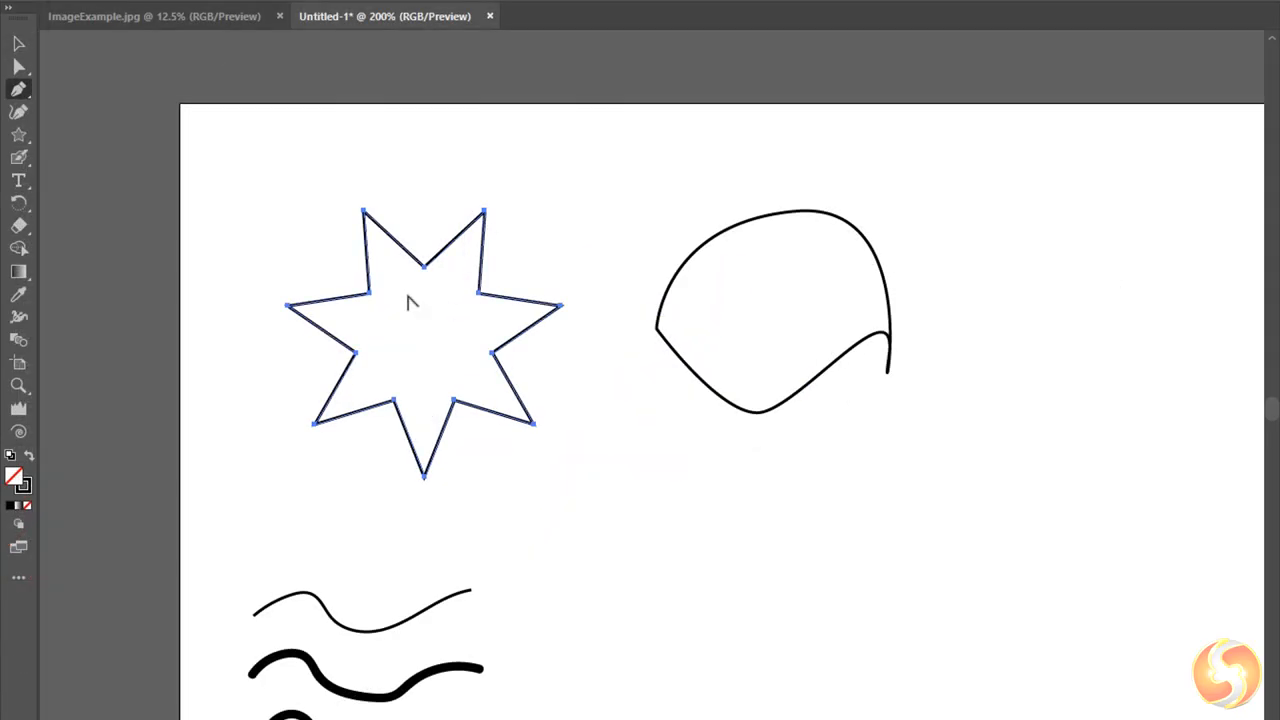
Examine the edges of the star and the thick wavy stroke at magnifications up to 1600%.
scroll(409, 302, "up", 7)
scroll(743, 357, "down", 3)
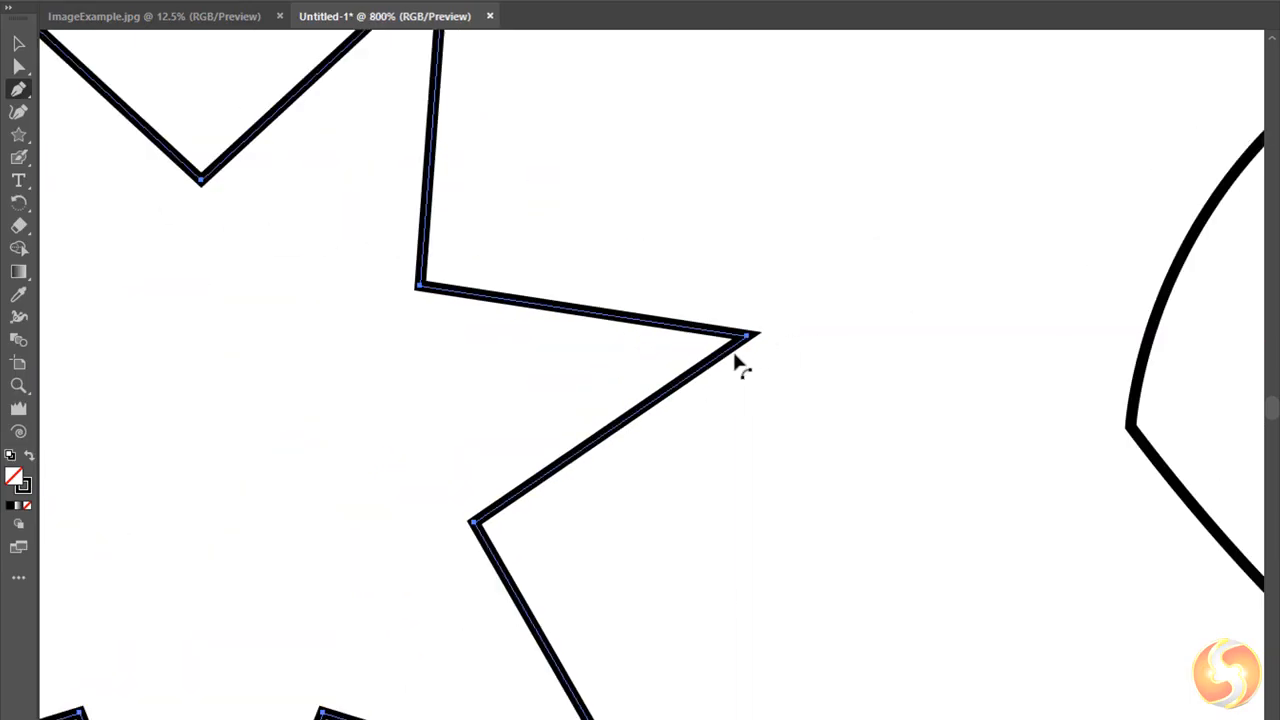
scroll(733, 355, "down", 6)
scroll(657, 566, "up", 8)
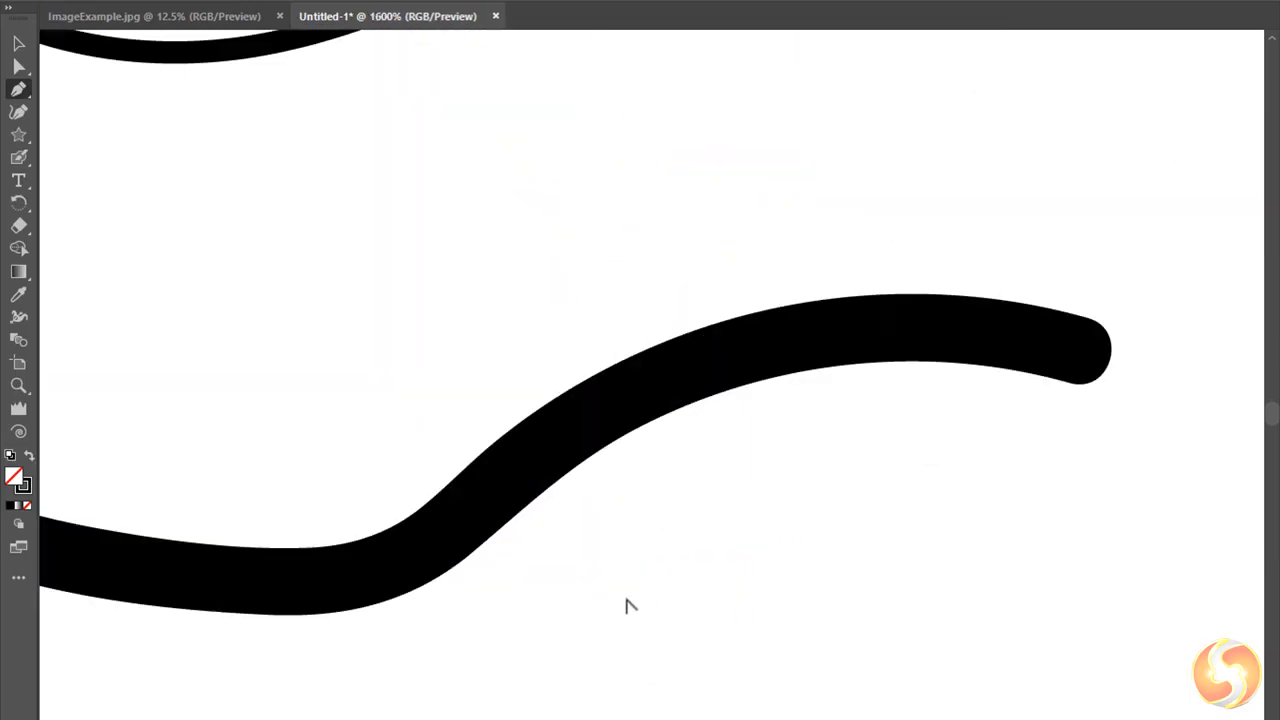
scroll(625, 602, "down", 7)
scroll(722, 345, "up", 2)
scroll(690, 358, "down", 1)
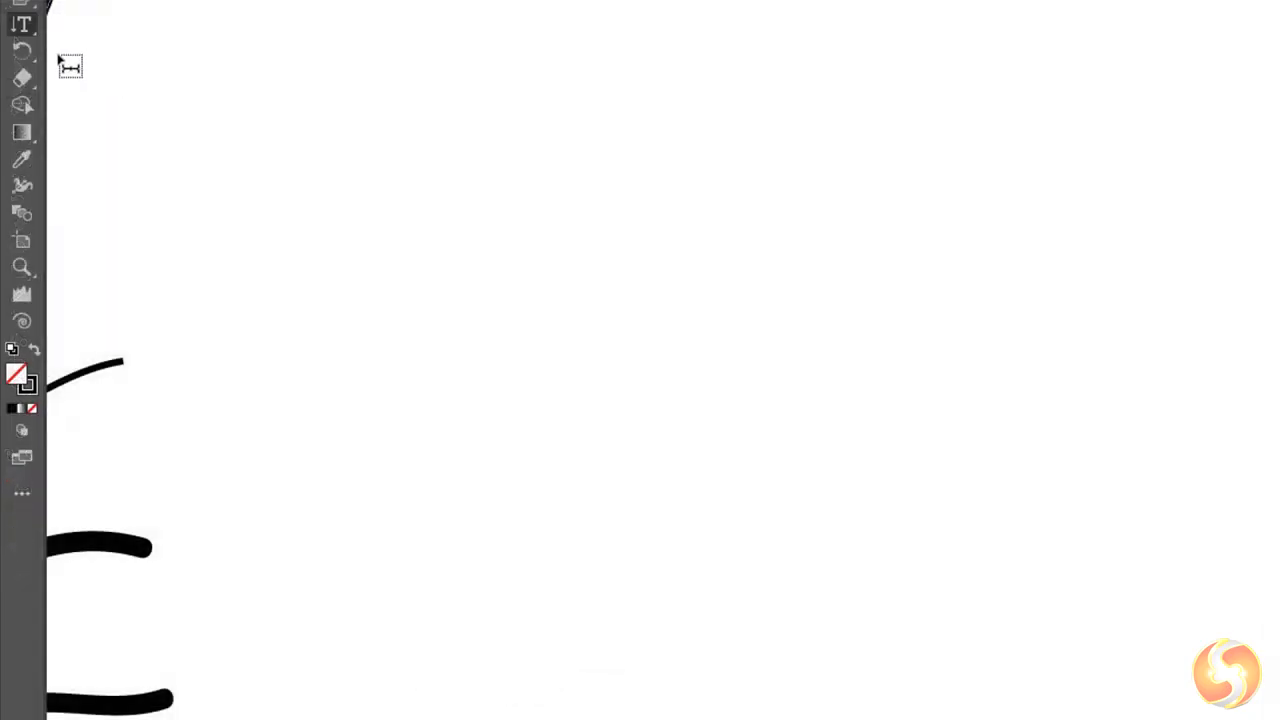
Create a horizontal area text box beside the wavy strokes, filled with three lines reading "Hello there! Hello there!".
right_click(22, 29)
left_click(77, 31)
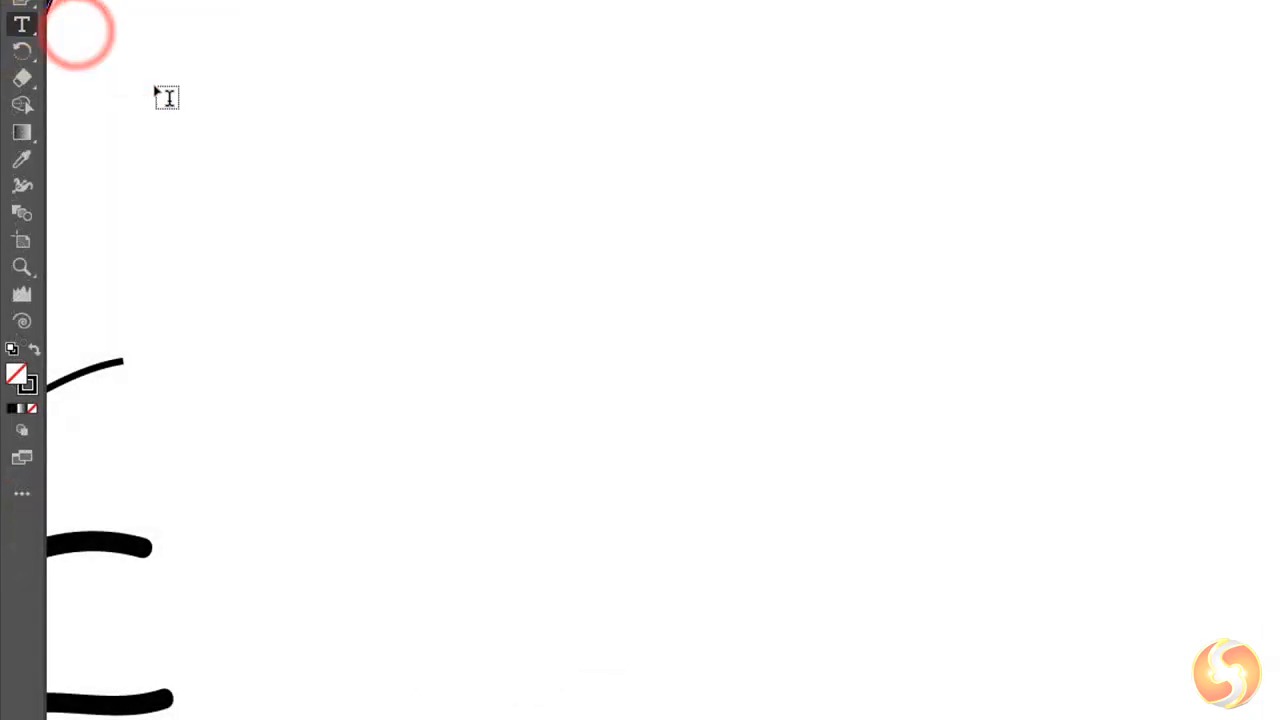
left_click_drag(334, 115, 1156, 406)
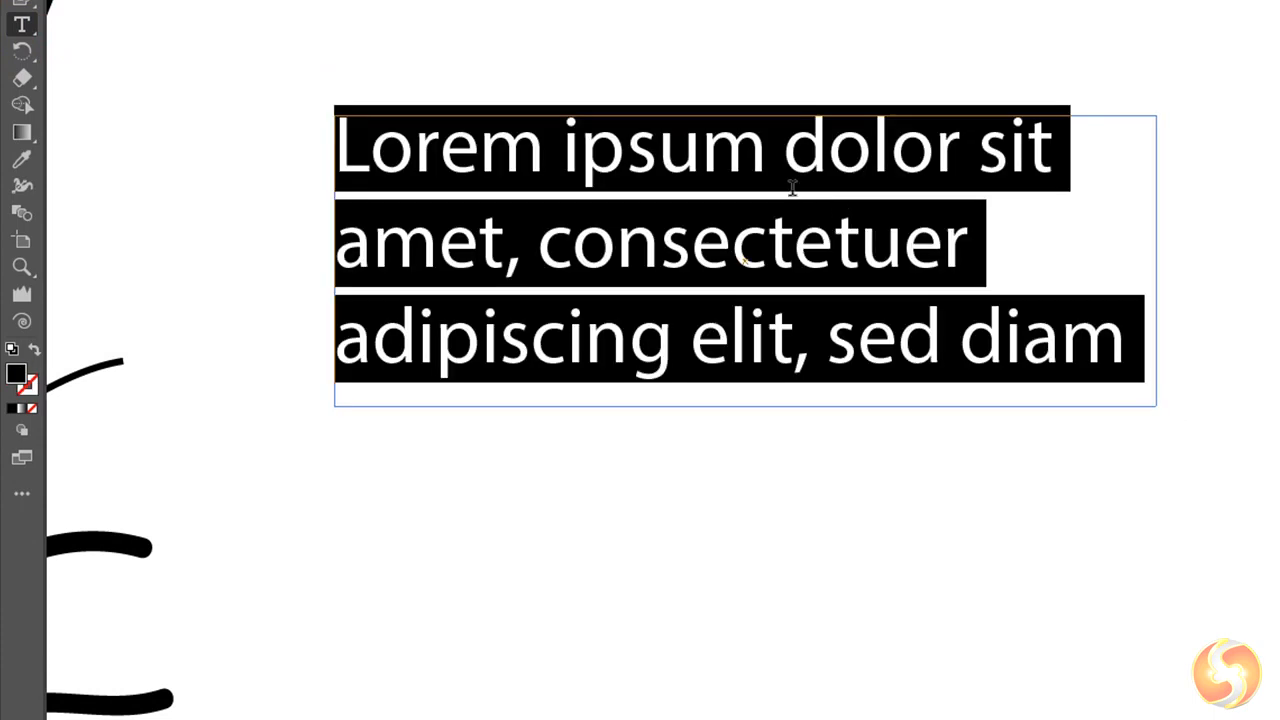
type("Hello th")
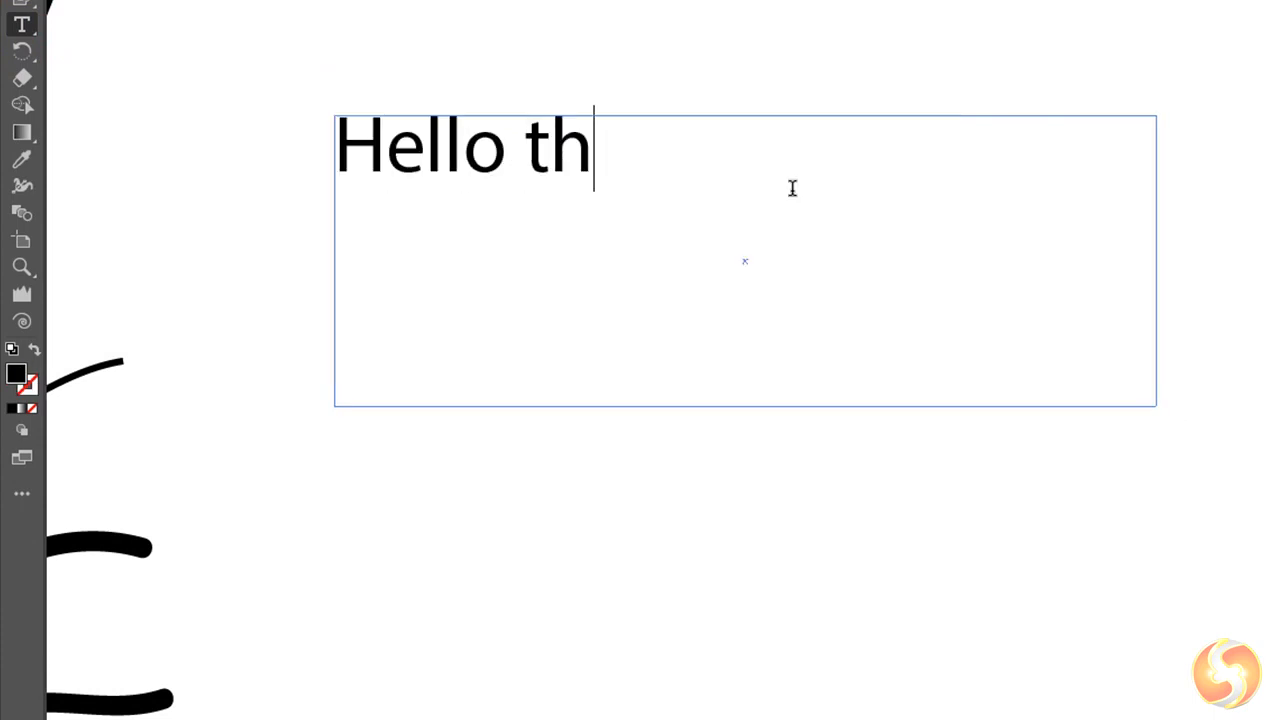
type("ere!")
type("Hello there!")
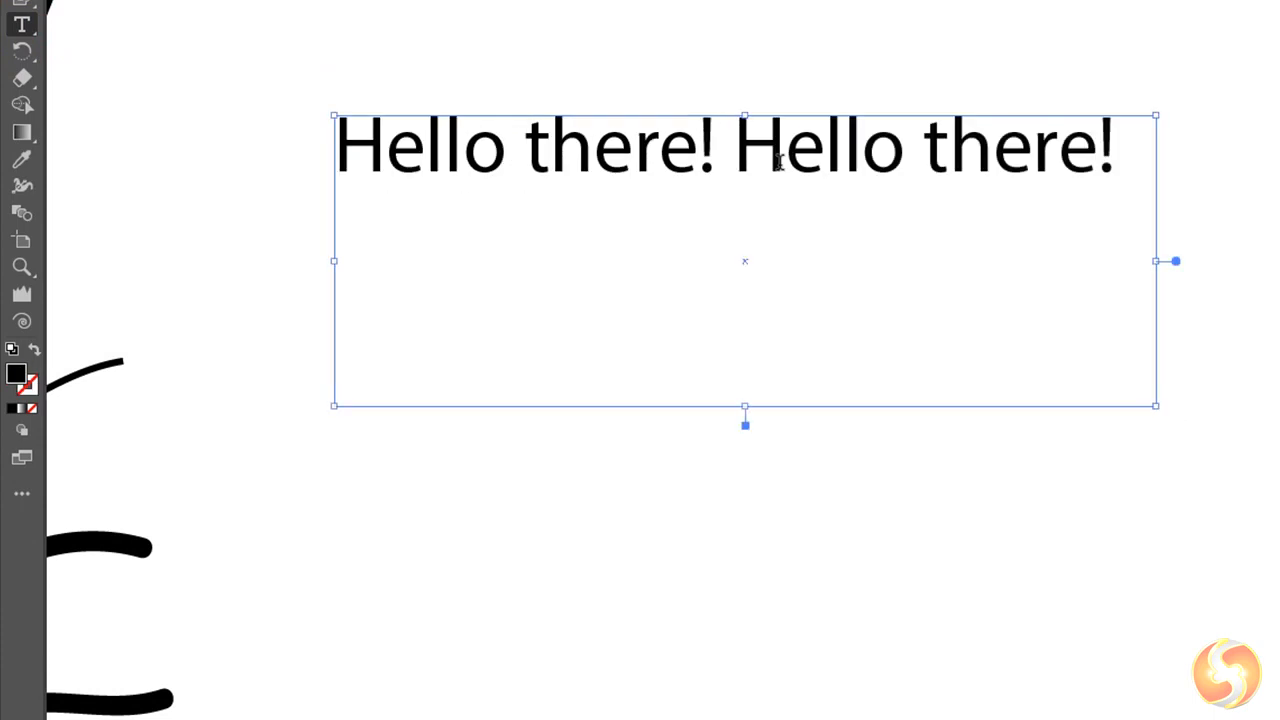
type("Hello there!")
key("ctrl+v")
key("ctrl+v")
type("Hello there!")
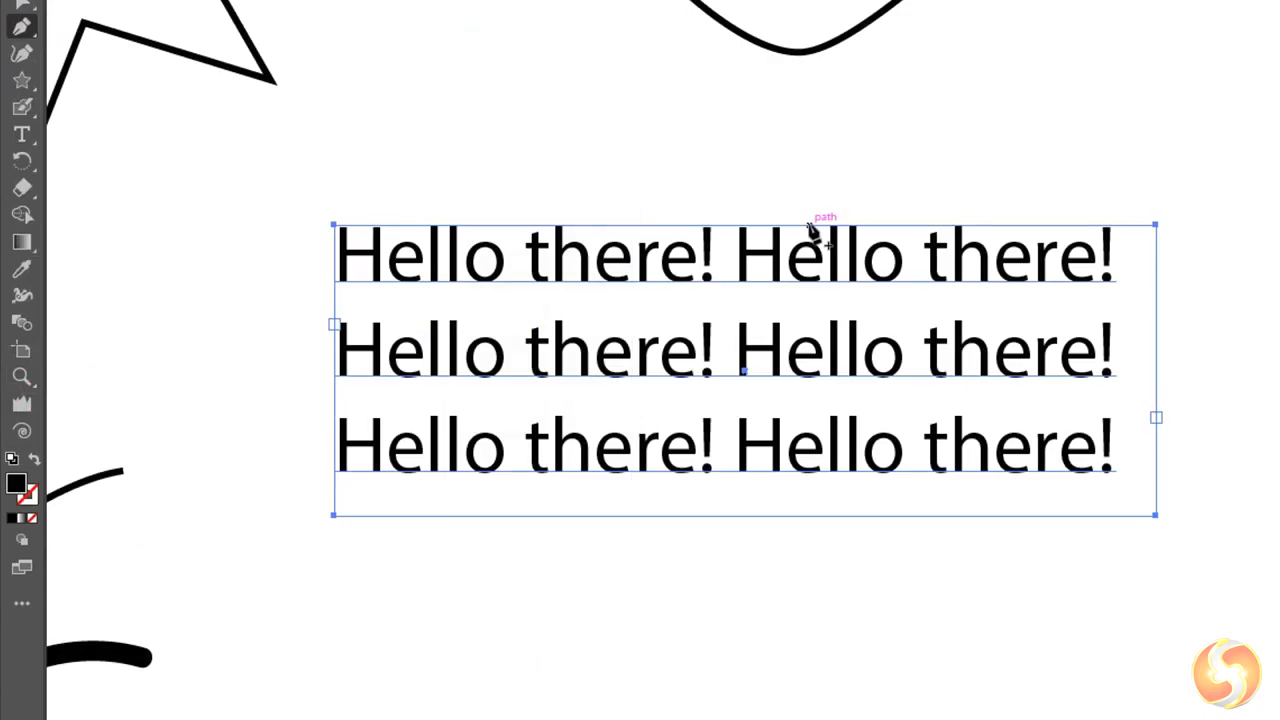
Add two anchor points to the text frame's top edge, moving one down and the other up to reshape the frame.
left_click(809, 226)
left_click(591, 226)
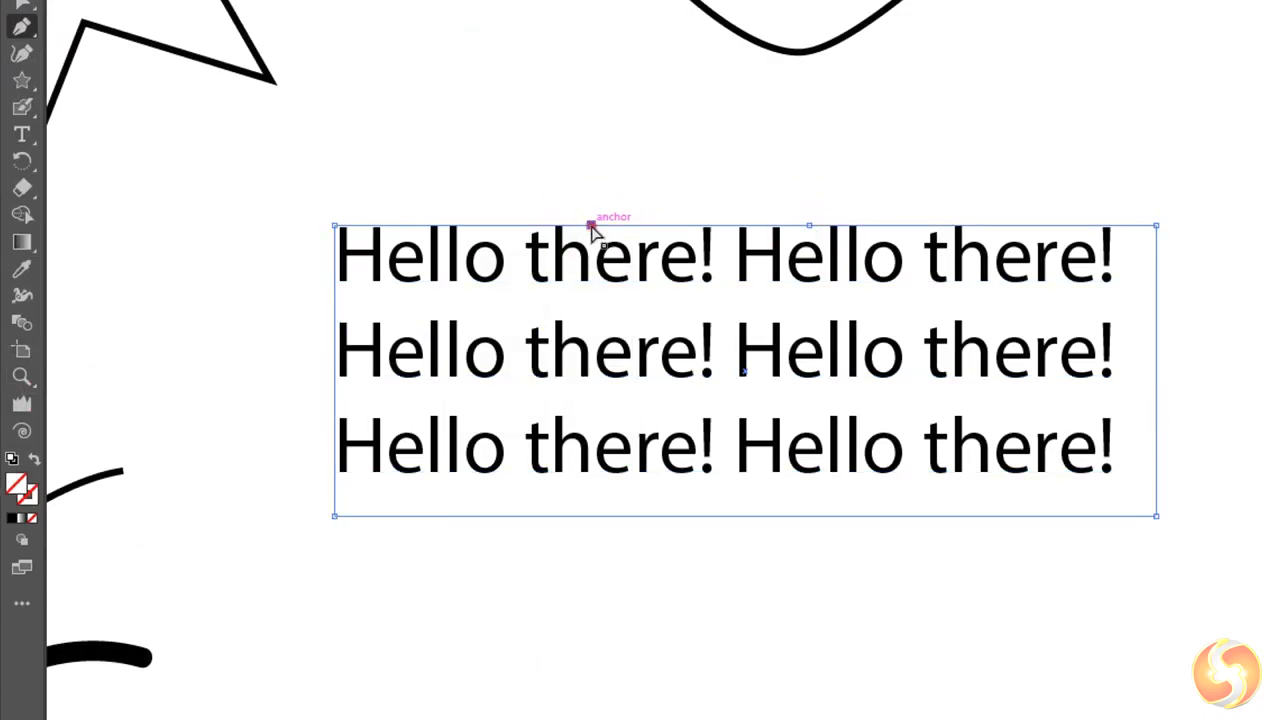
left_click_drag(591, 226, 589, 320)
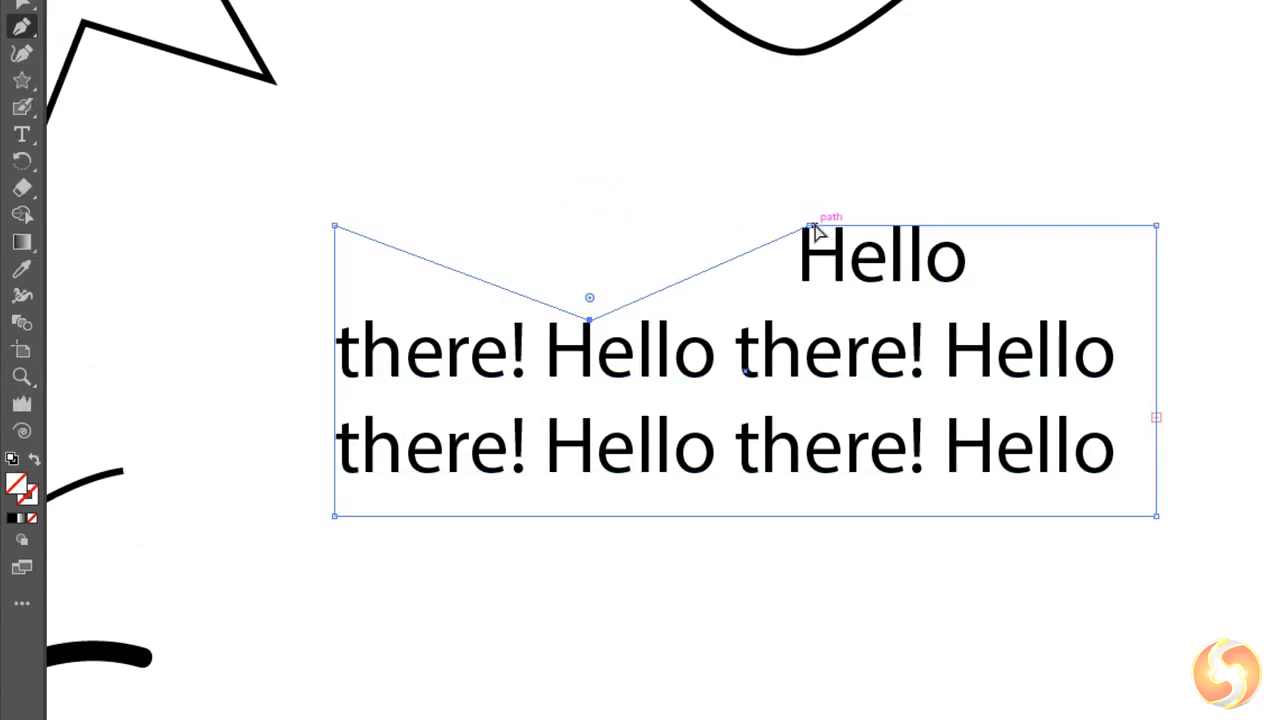
left_click_drag(809, 228, 867, 181)
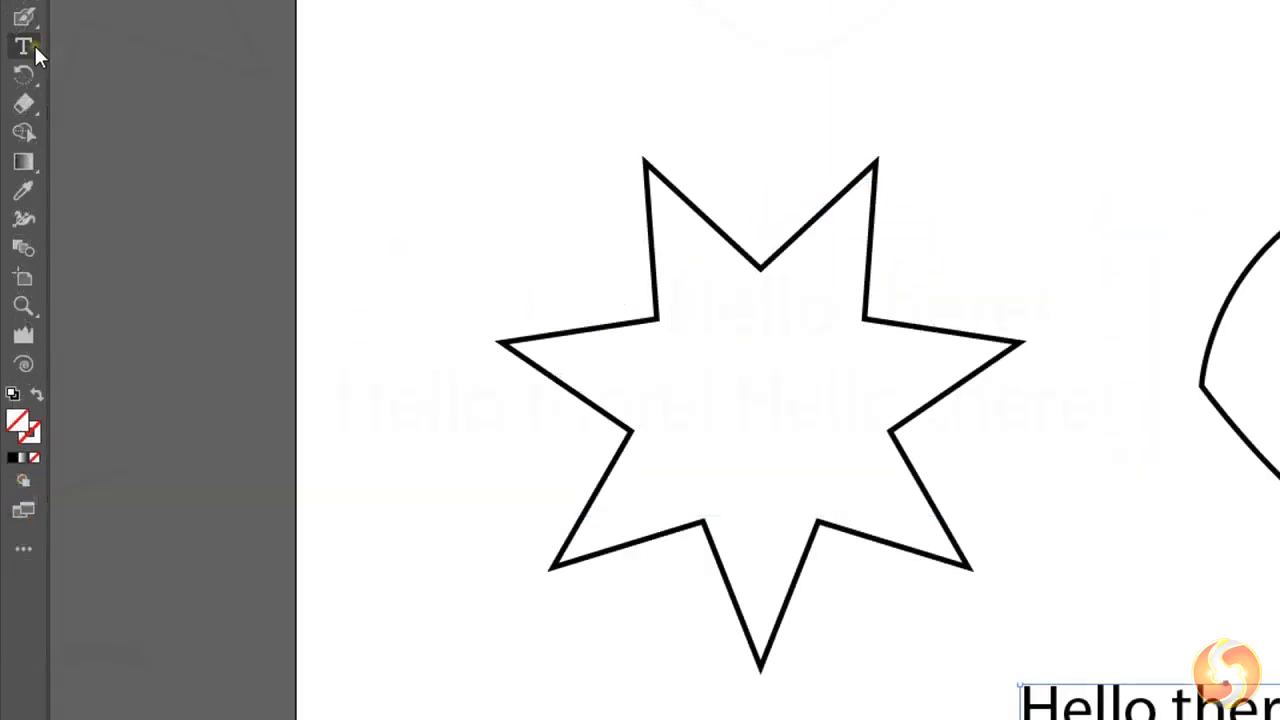
Use Type on a Path to run repeated "Hello there!" text along the star's outline.
left_click(34, 43)
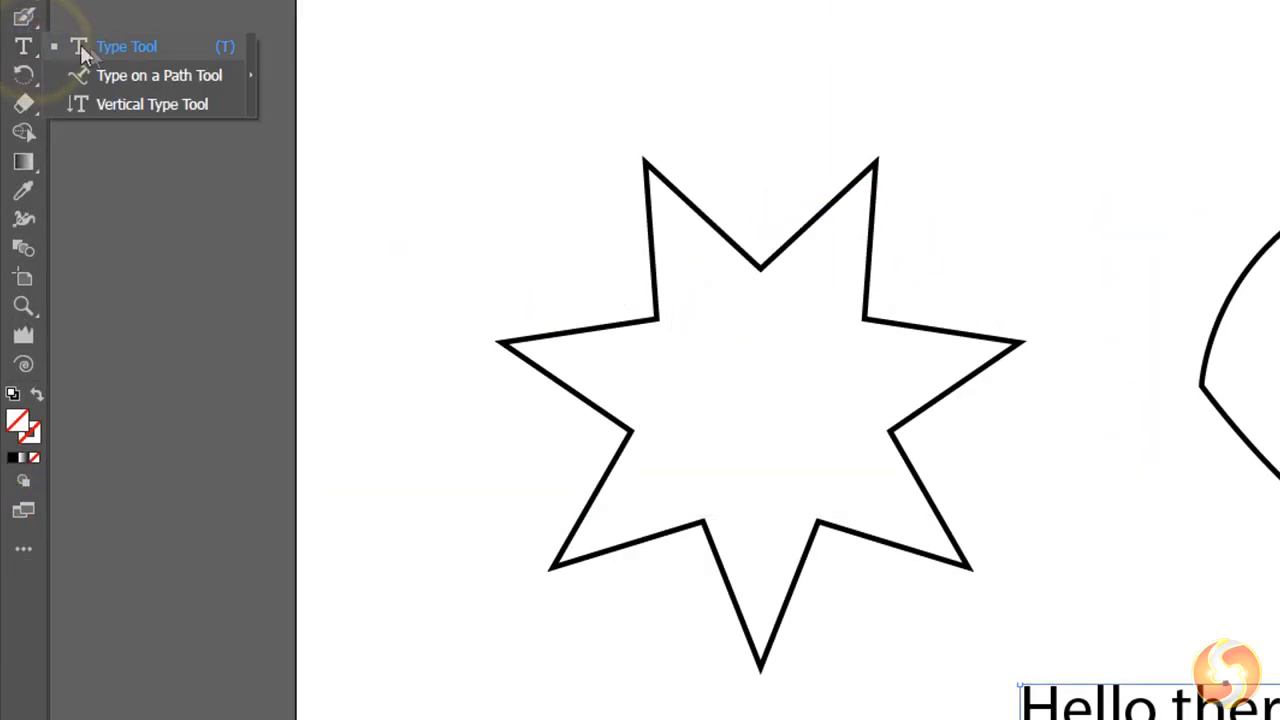
left_click(132, 77)
left_click(531, 334)
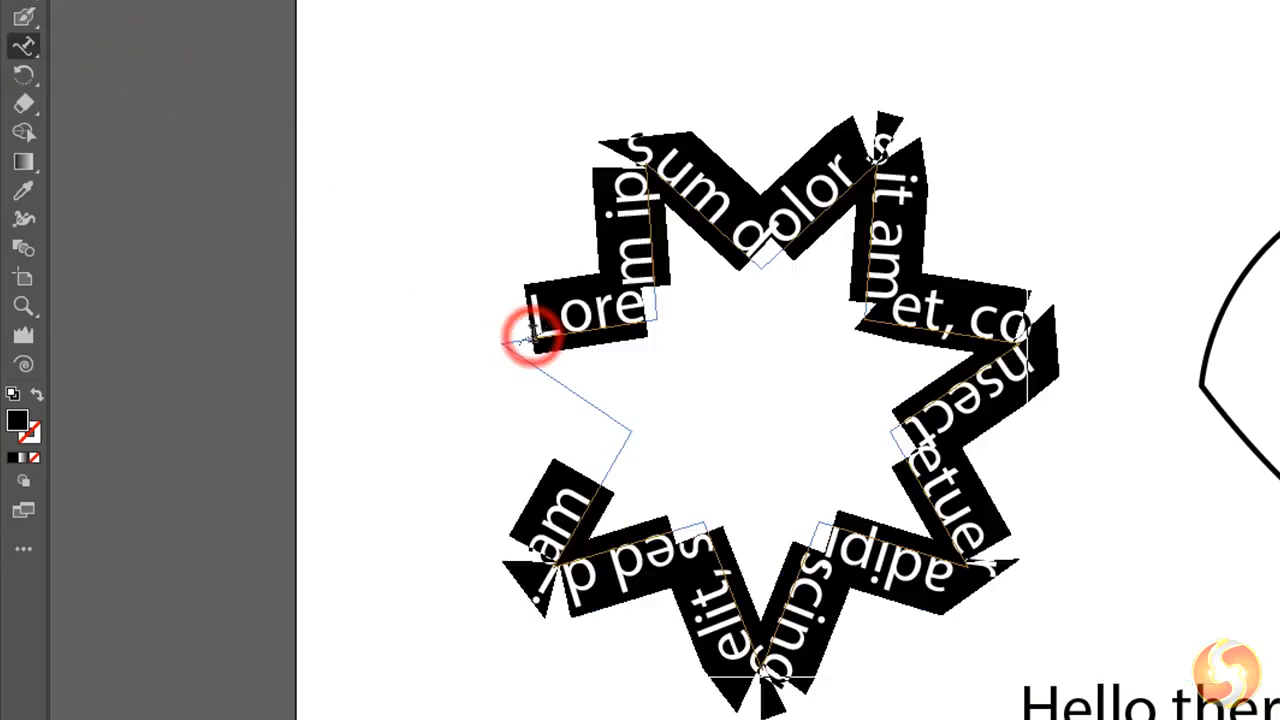
type("Hello there!")
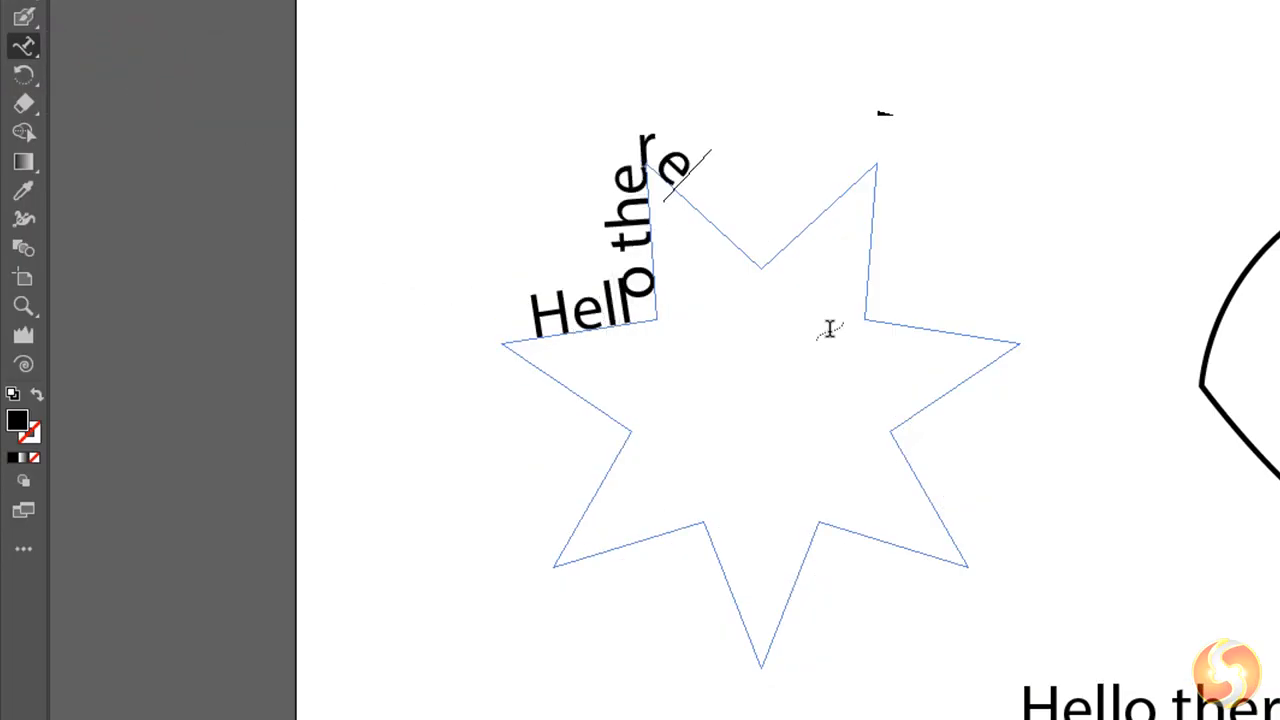
type(" Hello the")
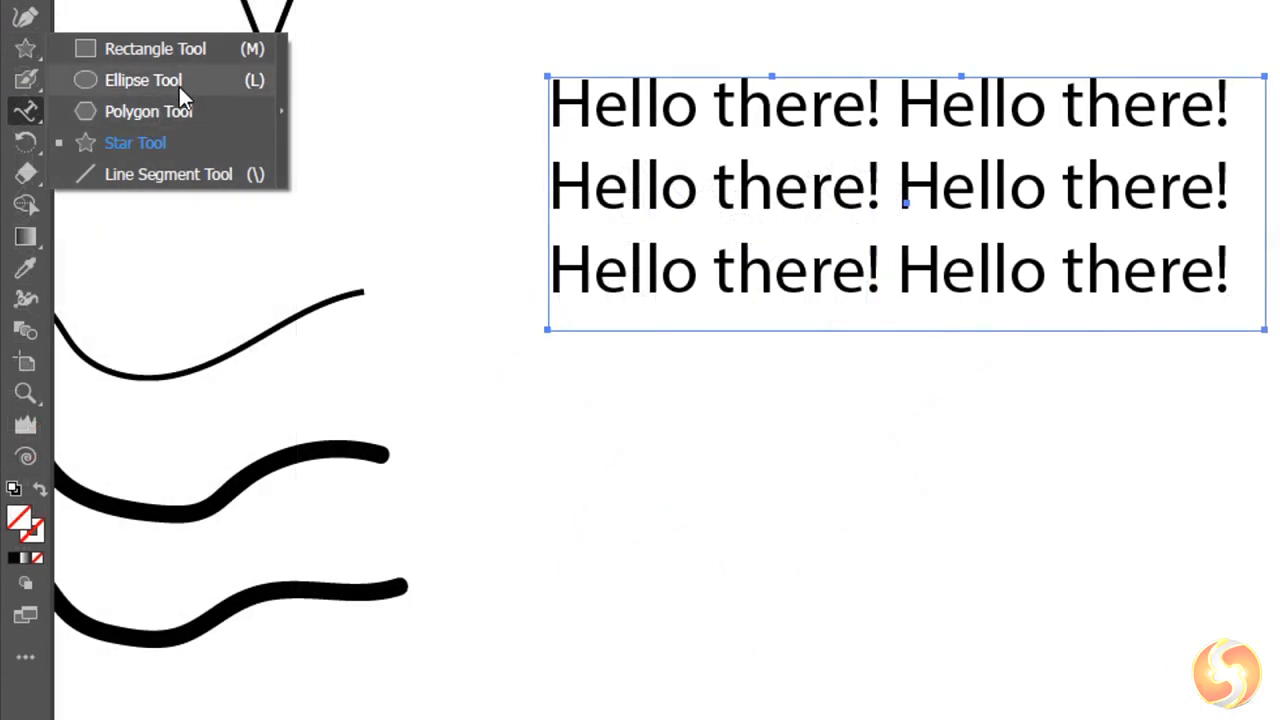
Draw an ellipse about 85 px wide and 25 px high below the text block.
left_click(181, 80)
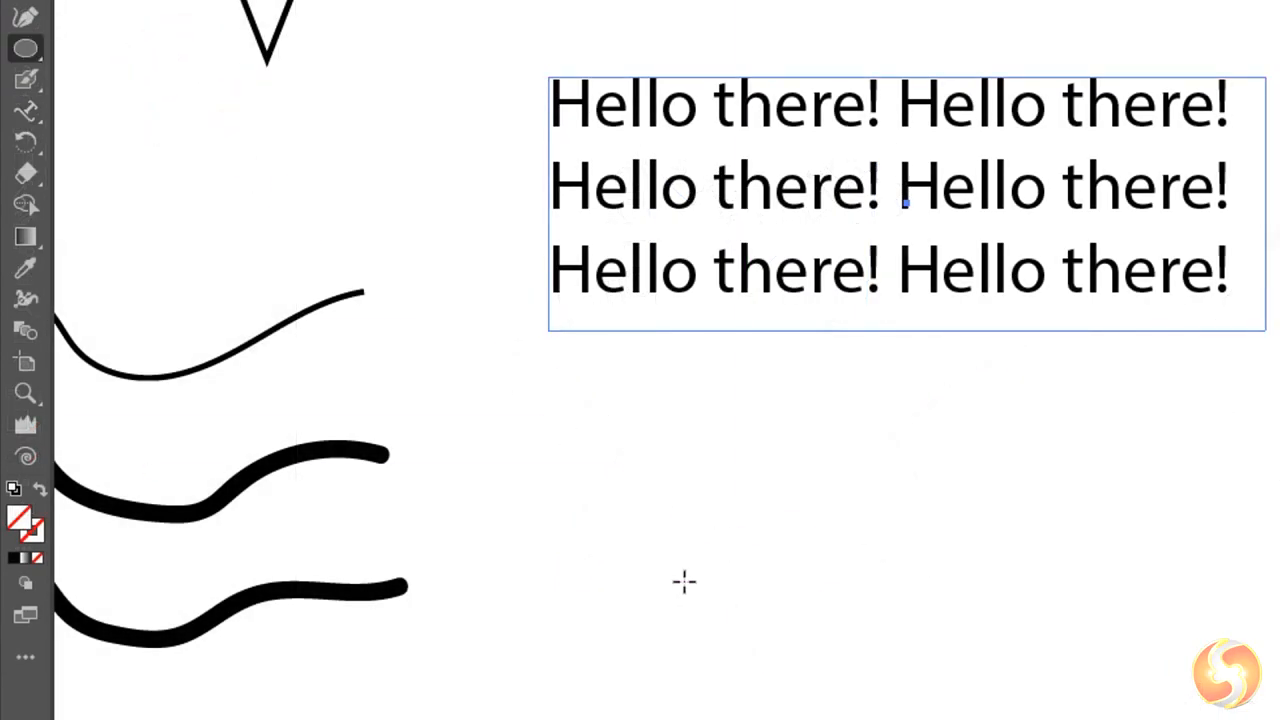
left_click_drag(684, 591, 1153, 350)
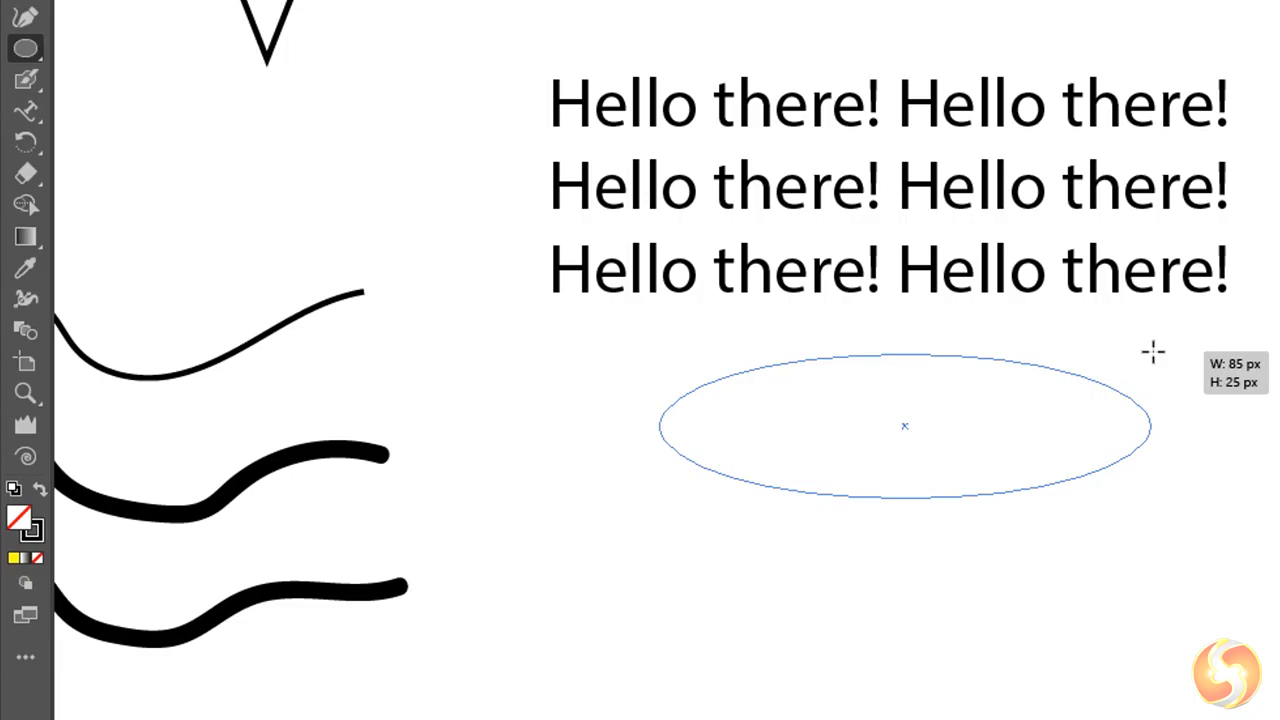
left_click_drag(1153, 350, 1151, 349)
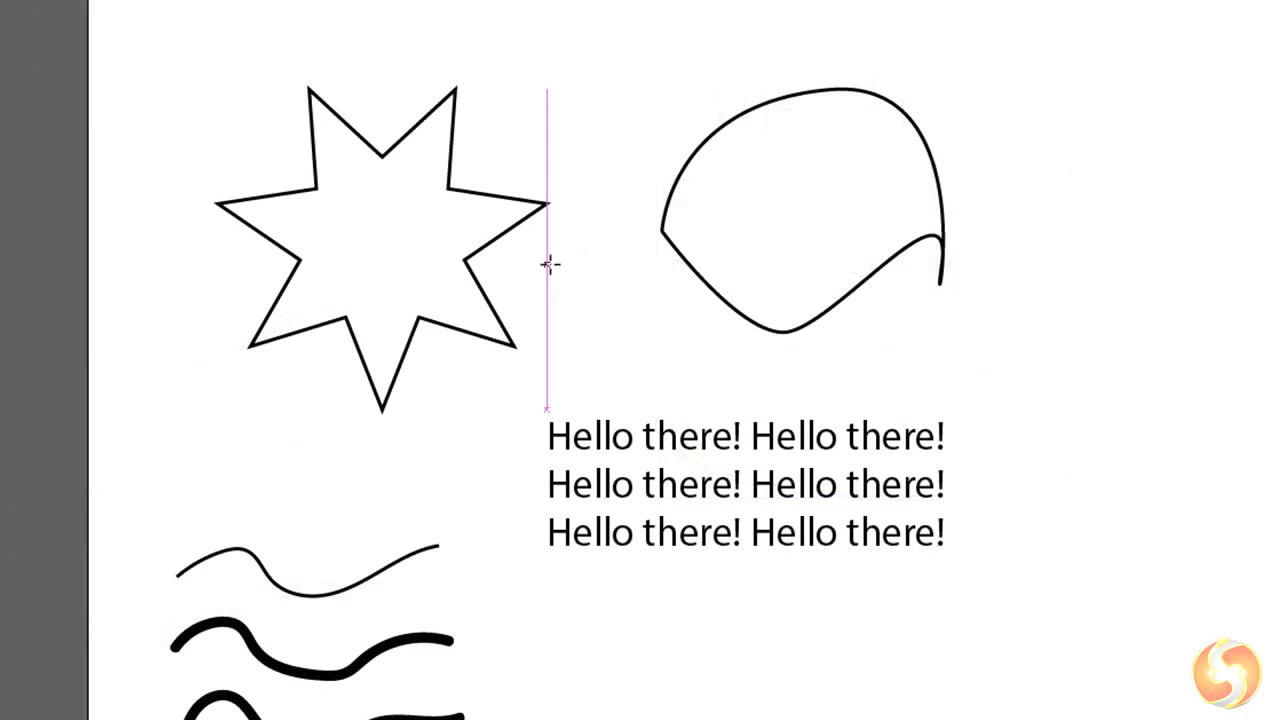
Try moving the star slightly to the left and rescaling it from its upper-right corner.
left_click(469, 266)
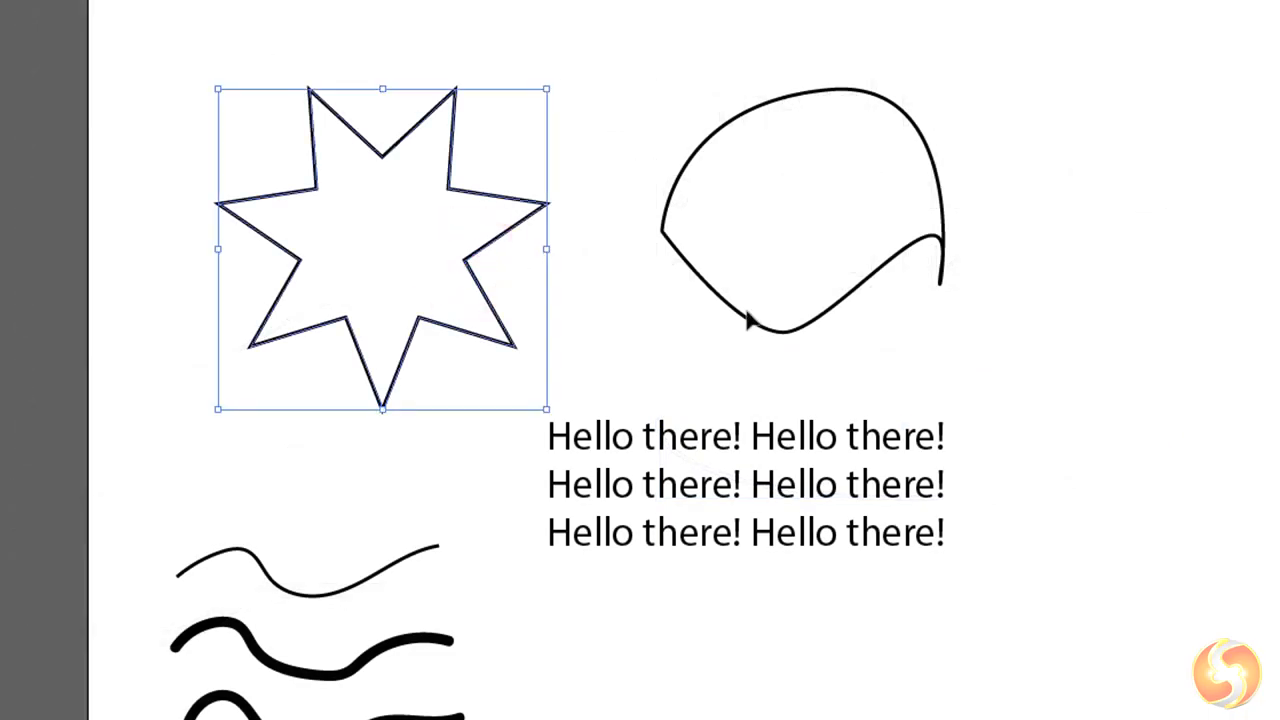
left_click(746, 316)
left_click(748, 321)
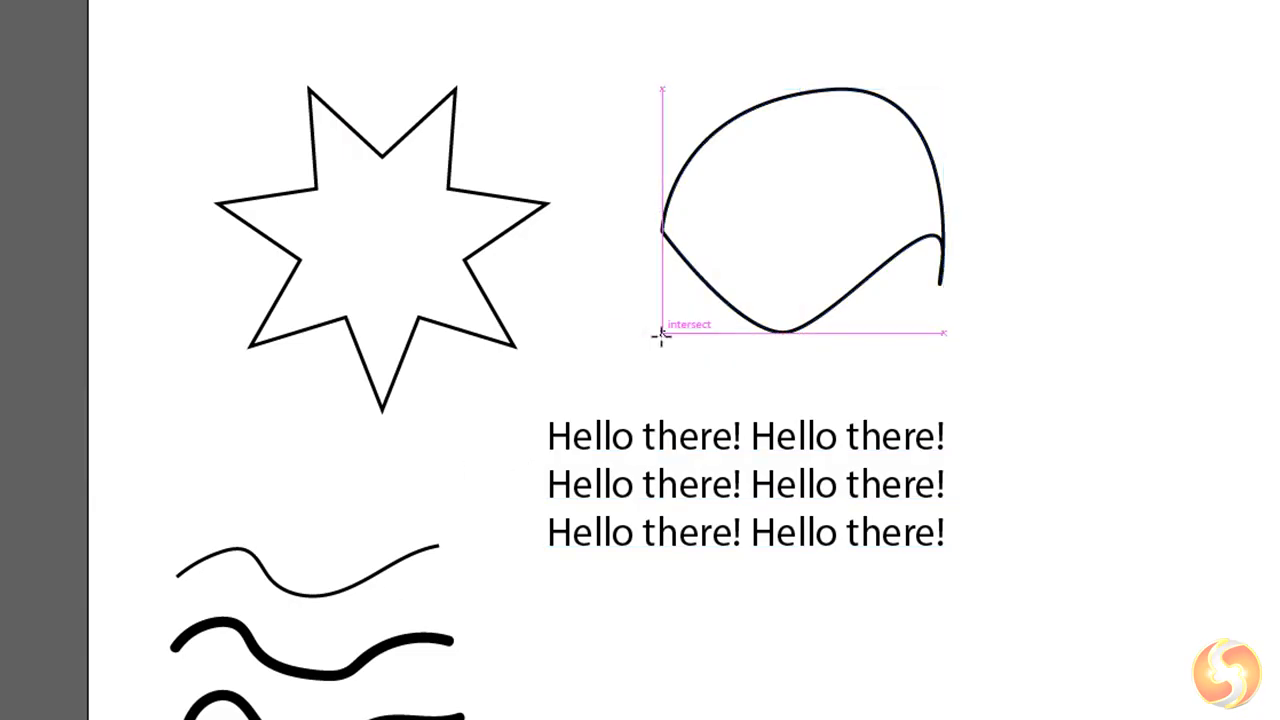
left_click(491, 240)
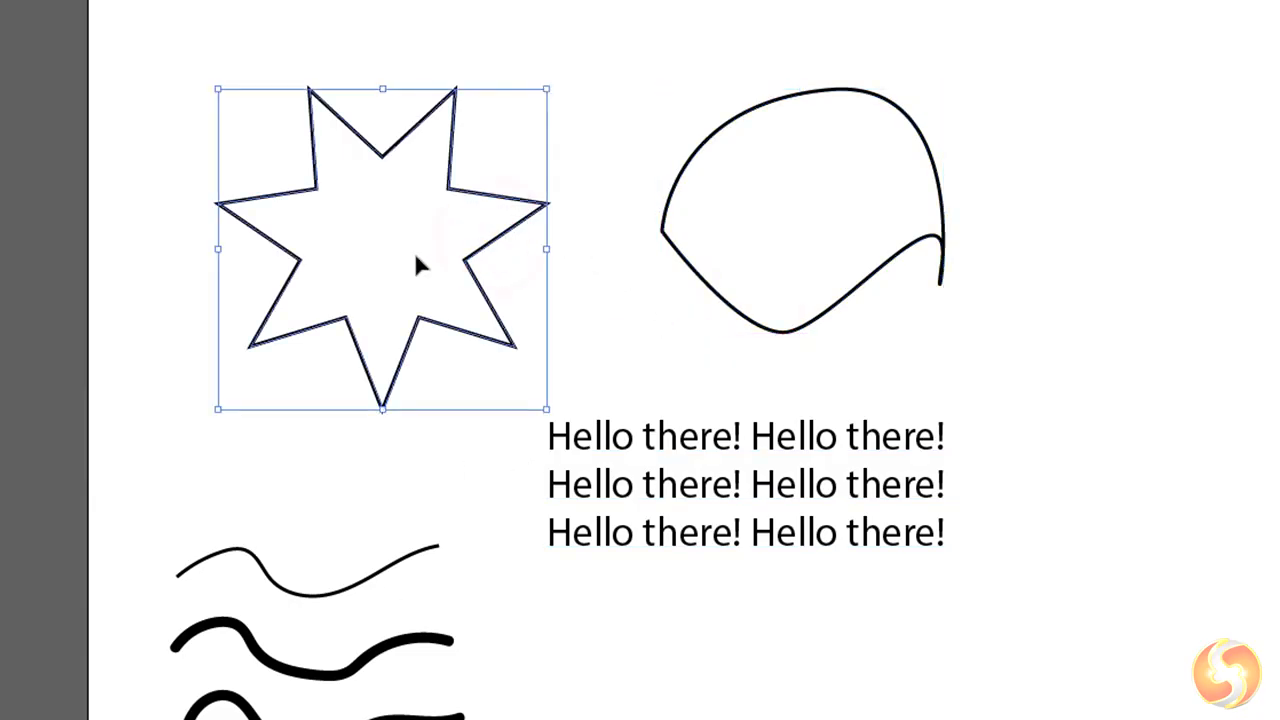
left_click_drag(491, 250, 466, 243)
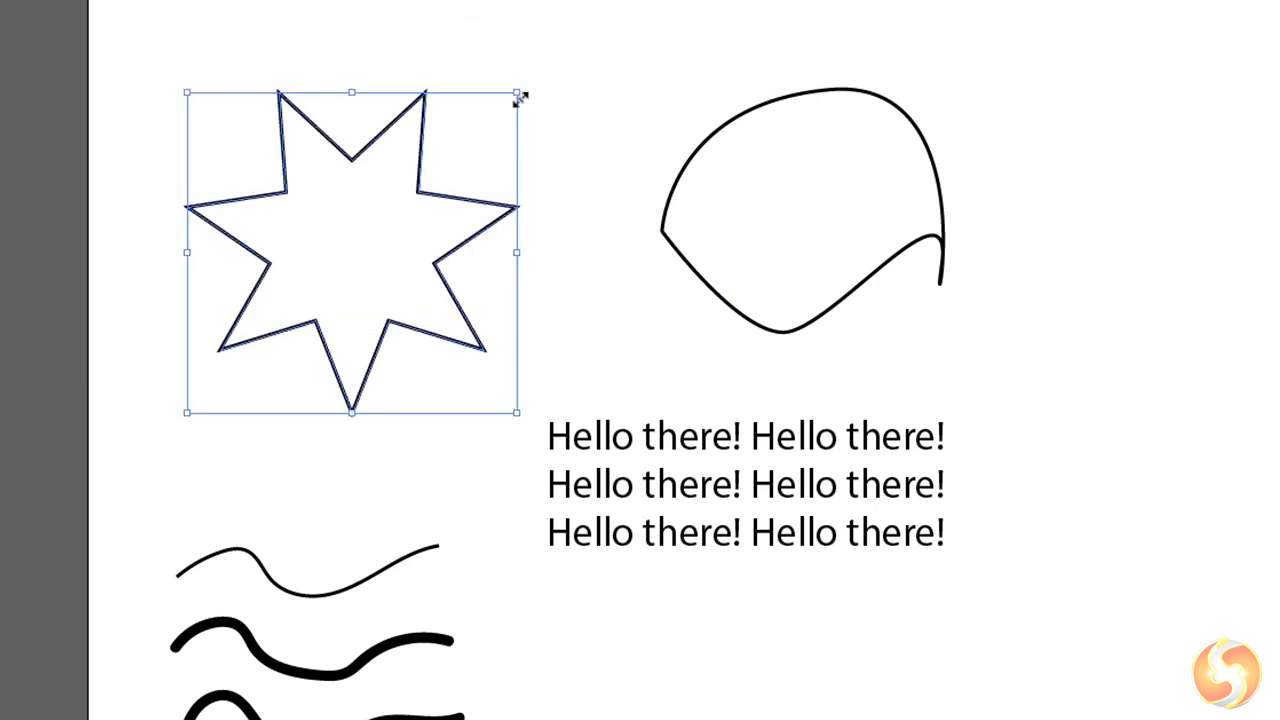
left_click_drag(517, 94, 634, 209)
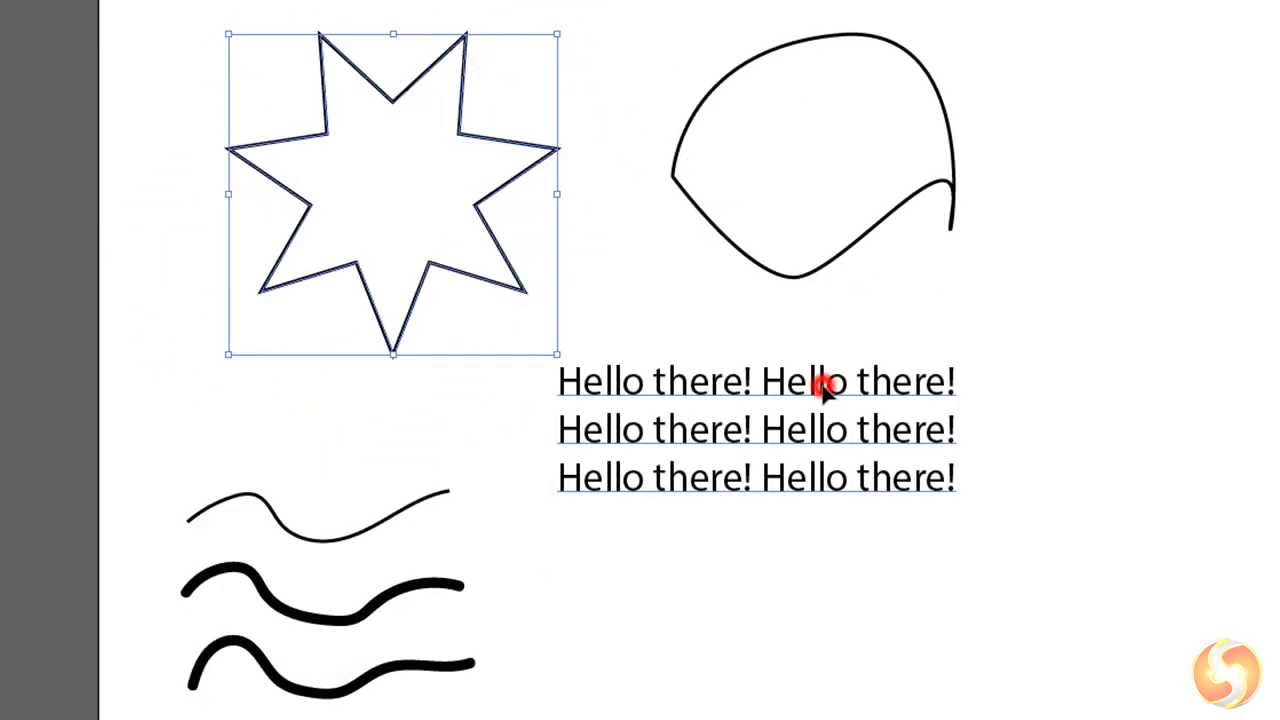
Resize the "Hello there!" text frame, and convert it to point text stretched narrower and taller.
left_click(822, 390)
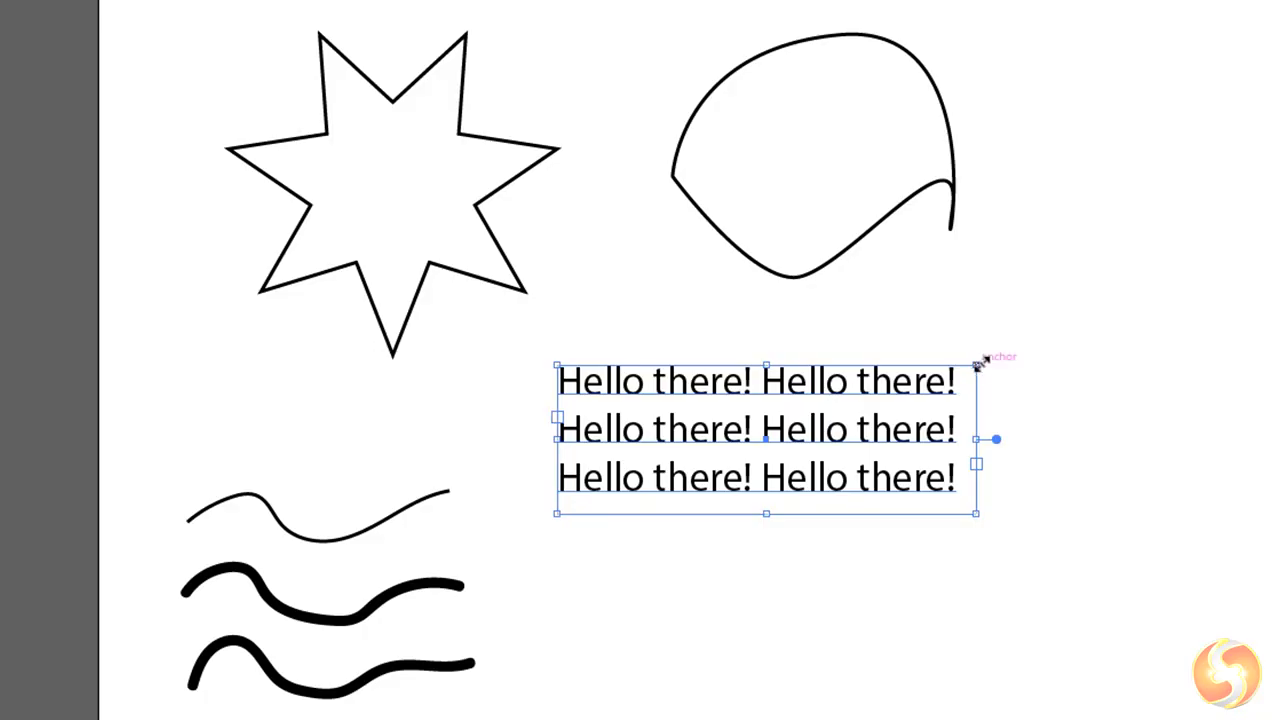
left_click_drag(980, 363, 1080, 397)
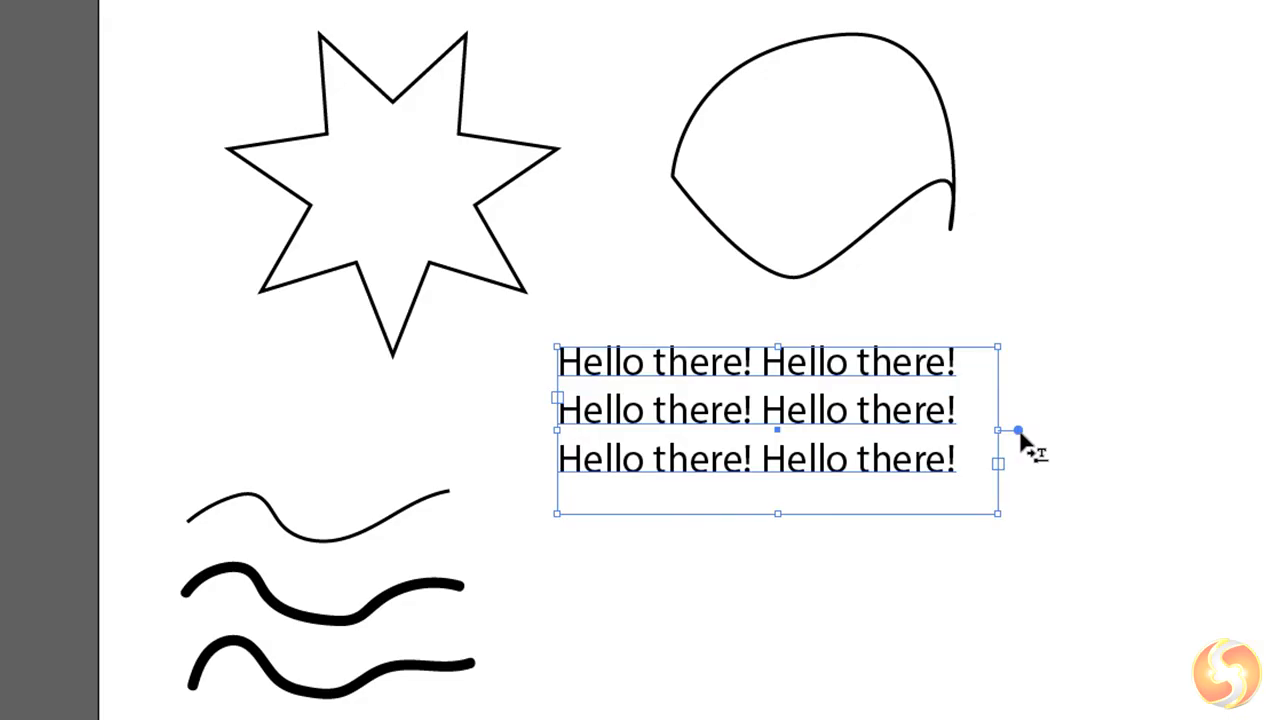
double_click(1019, 432)
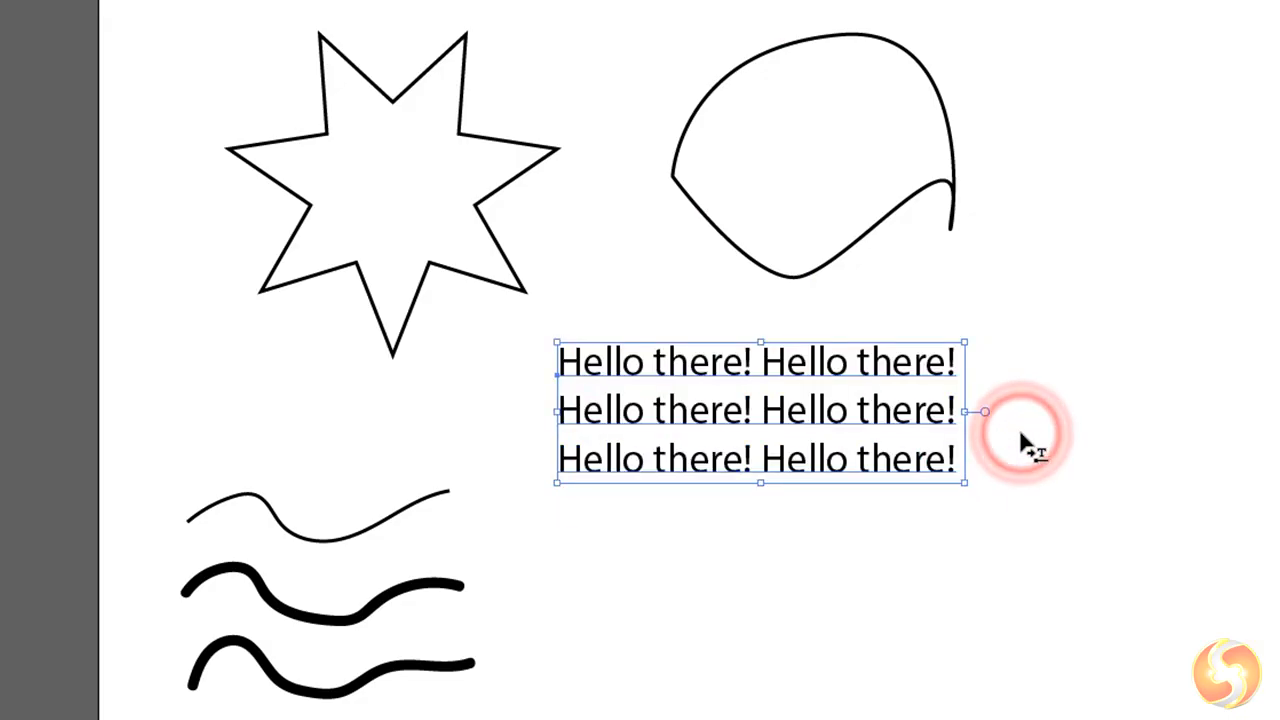
left_click_drag(966, 342, 772, 275)
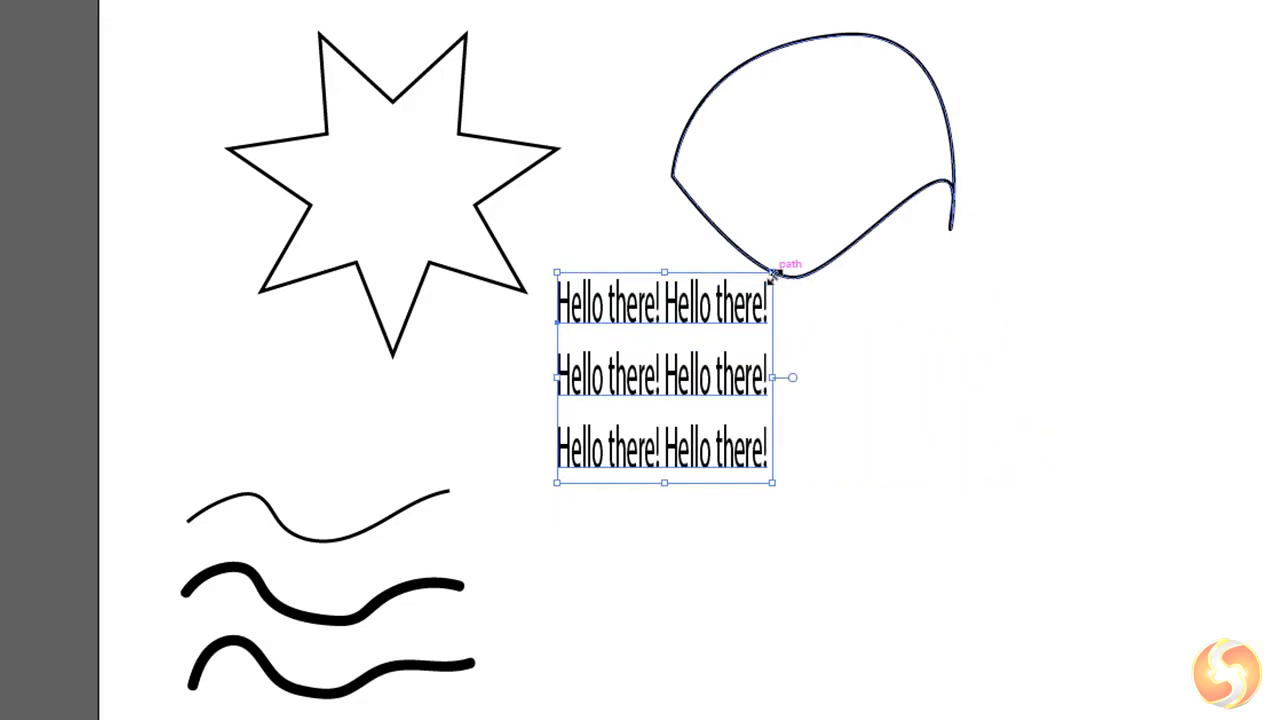
Undo the text block's scaling, point-text conversion and frame resizing.
key("ctrl+z")
key("ctrl+z")
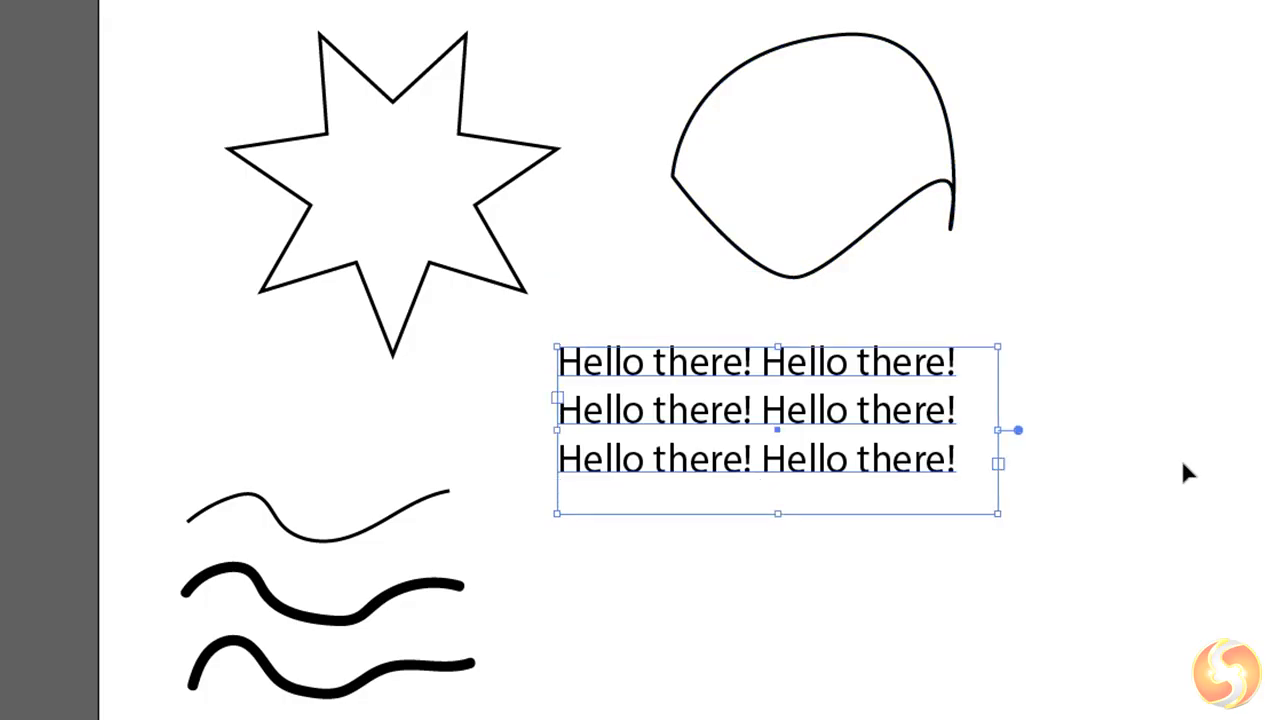
key("ctrl+z")
key("ctrl+z")
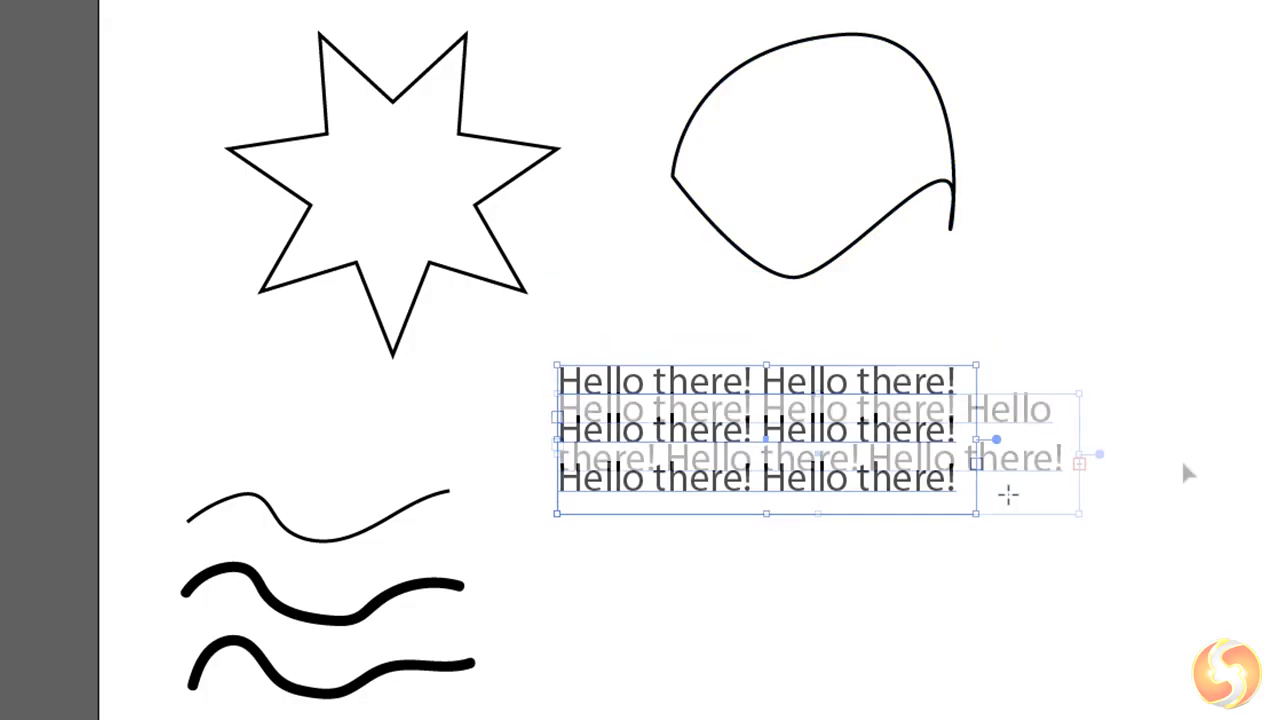
key("ctrl+z")
Delete the closed curved path beside the star.
left_click(868, 230)
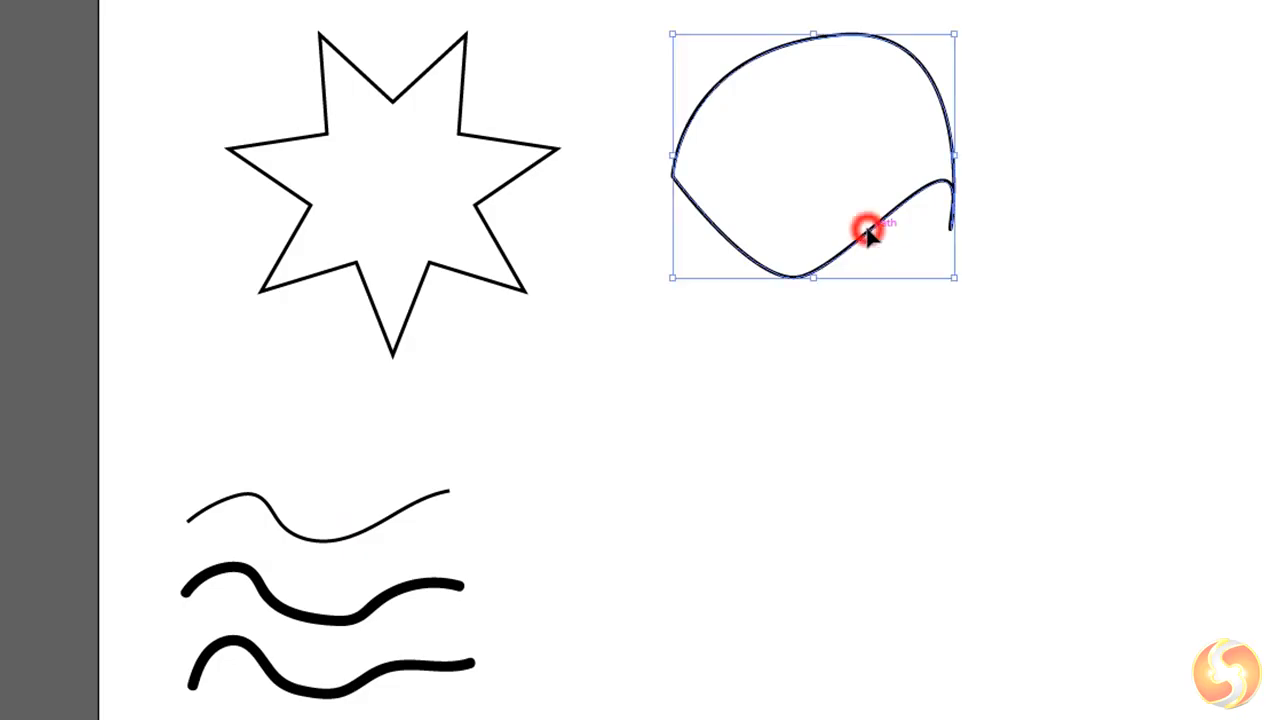
key("Delete")
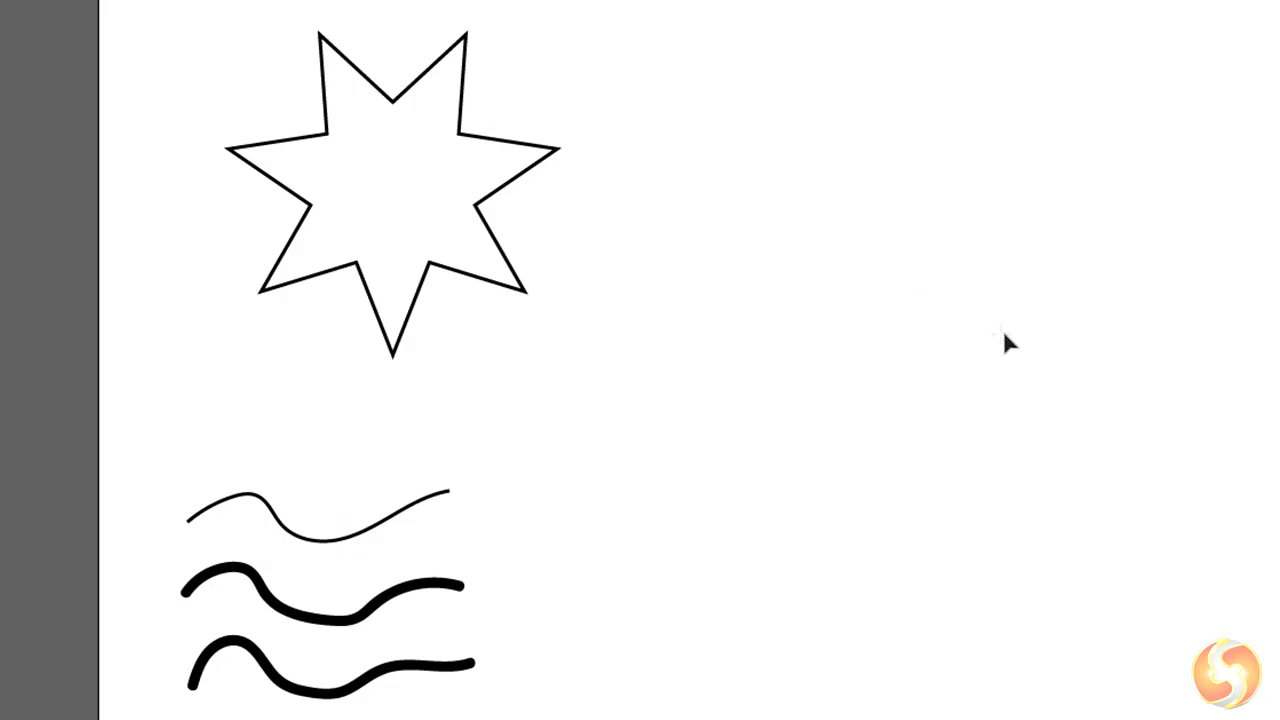
Paste the deleted curved path and place it on the empty canvas beside the star.
key("ctrl+v")
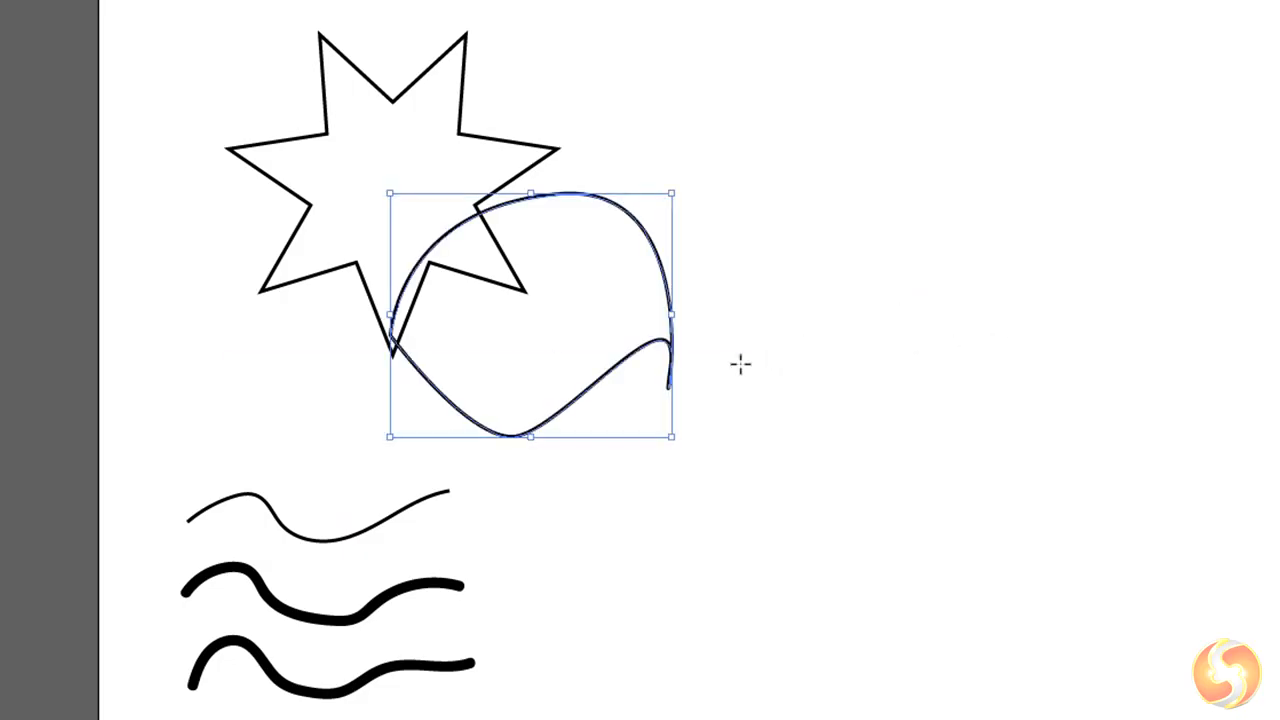
left_click(740, 364)
left_click_drag(640, 358, 864, 414)
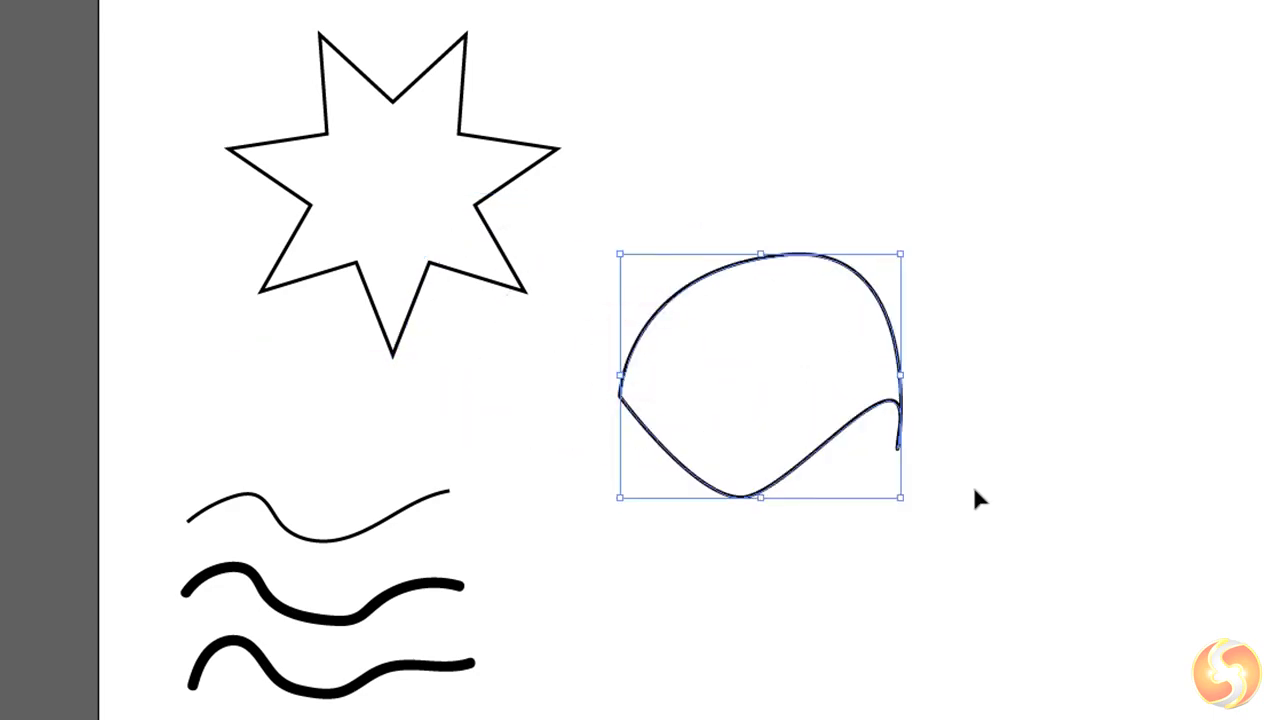
left_click(974, 497)
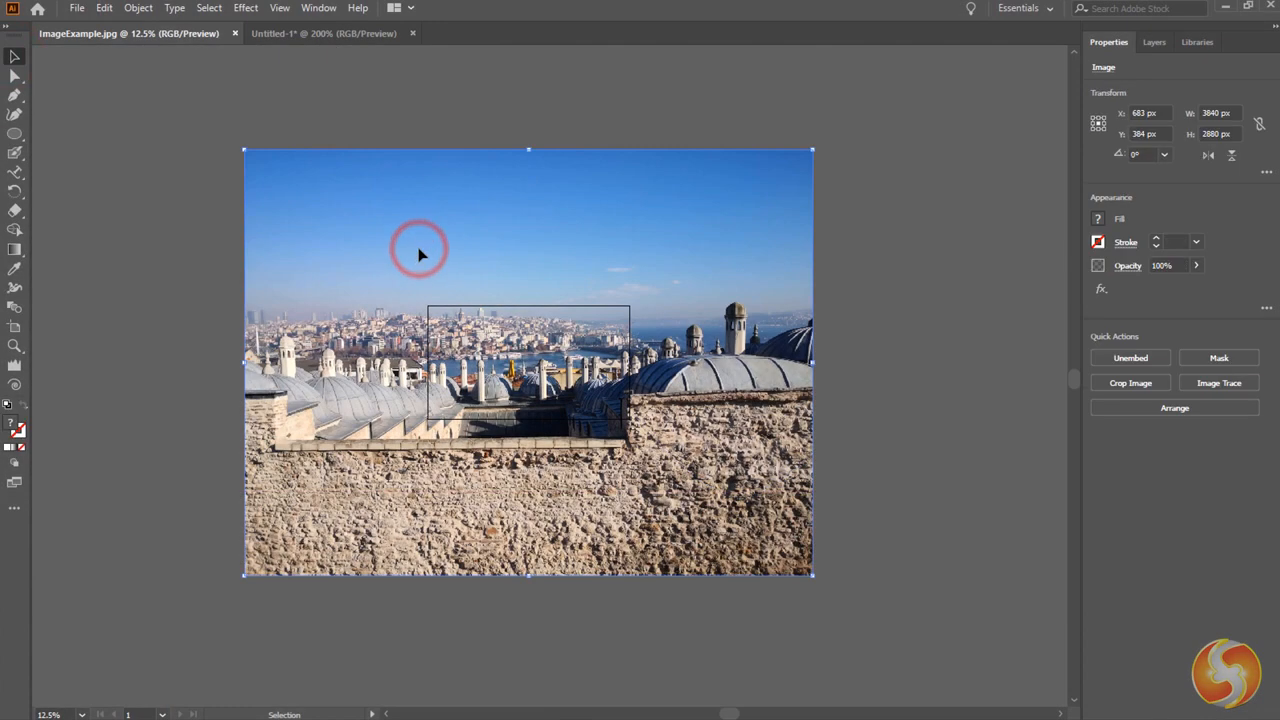
Transfer the photo from ImageExample.jpg into the Untitled-1 document, and scale it down from its upper-left corner.
key("Delete")
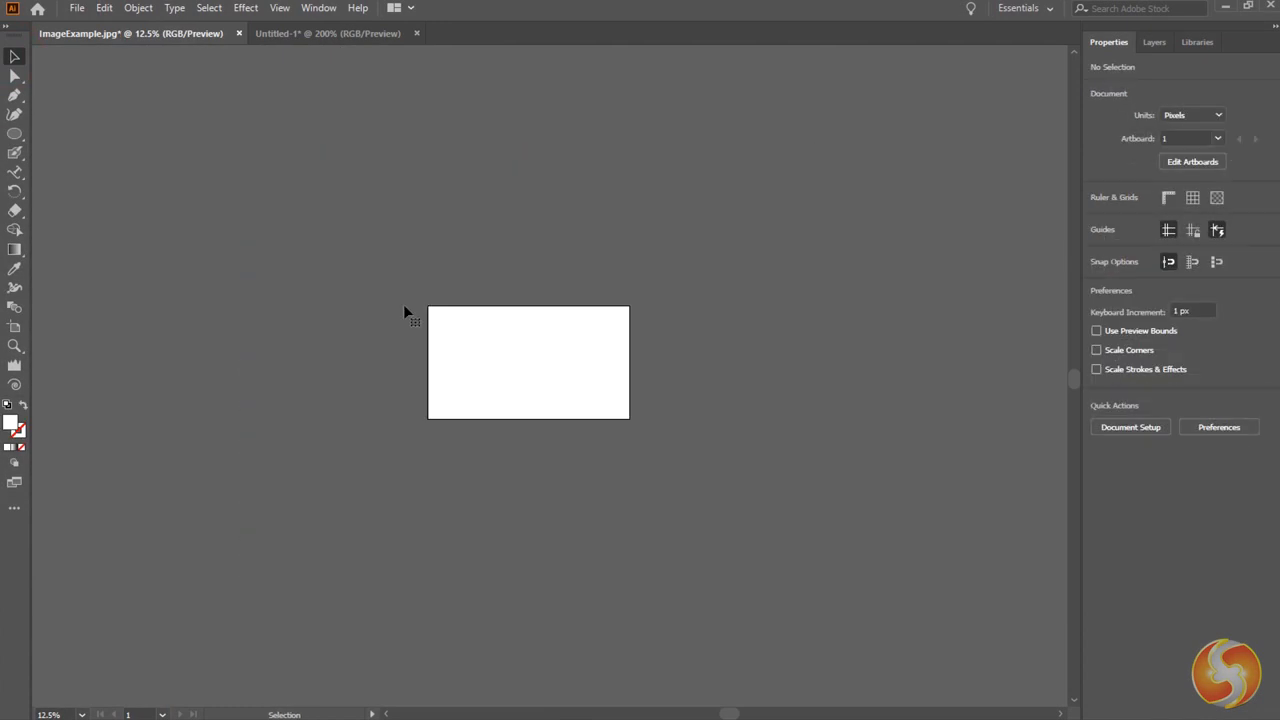
left_click(325, 33)
key("ctrl+v")
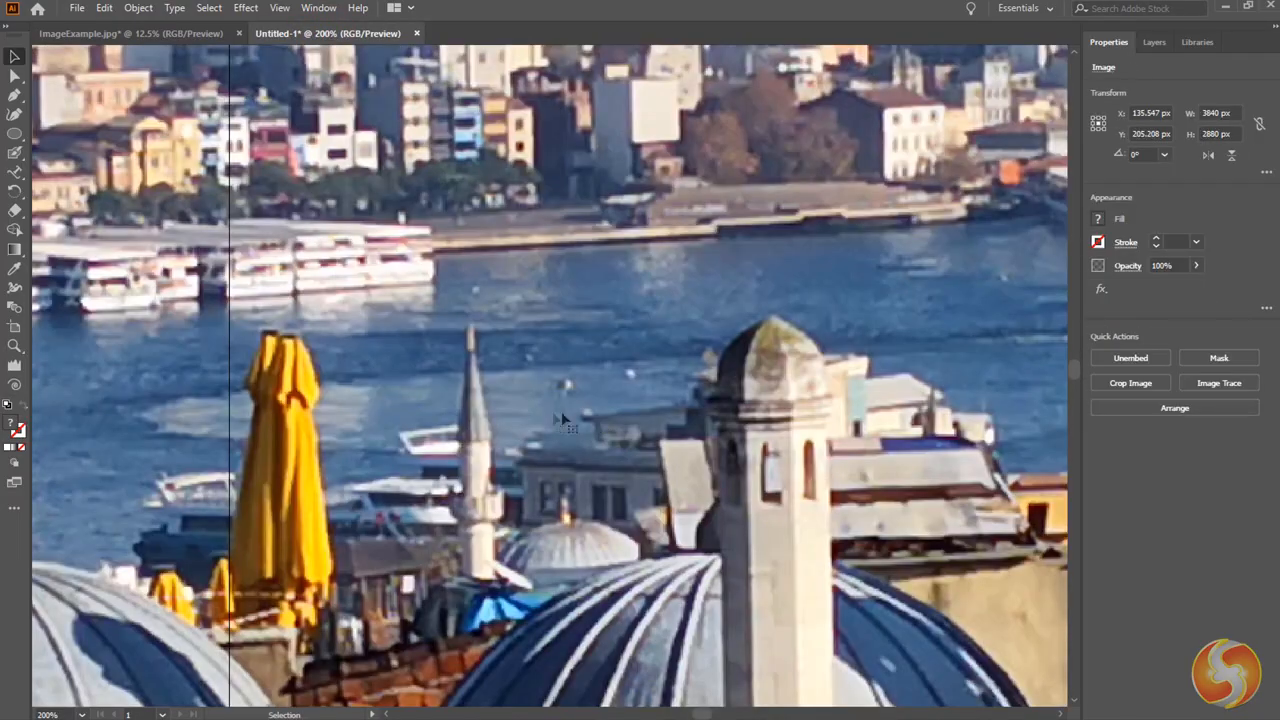
scroll(515, 427, "down", 8)
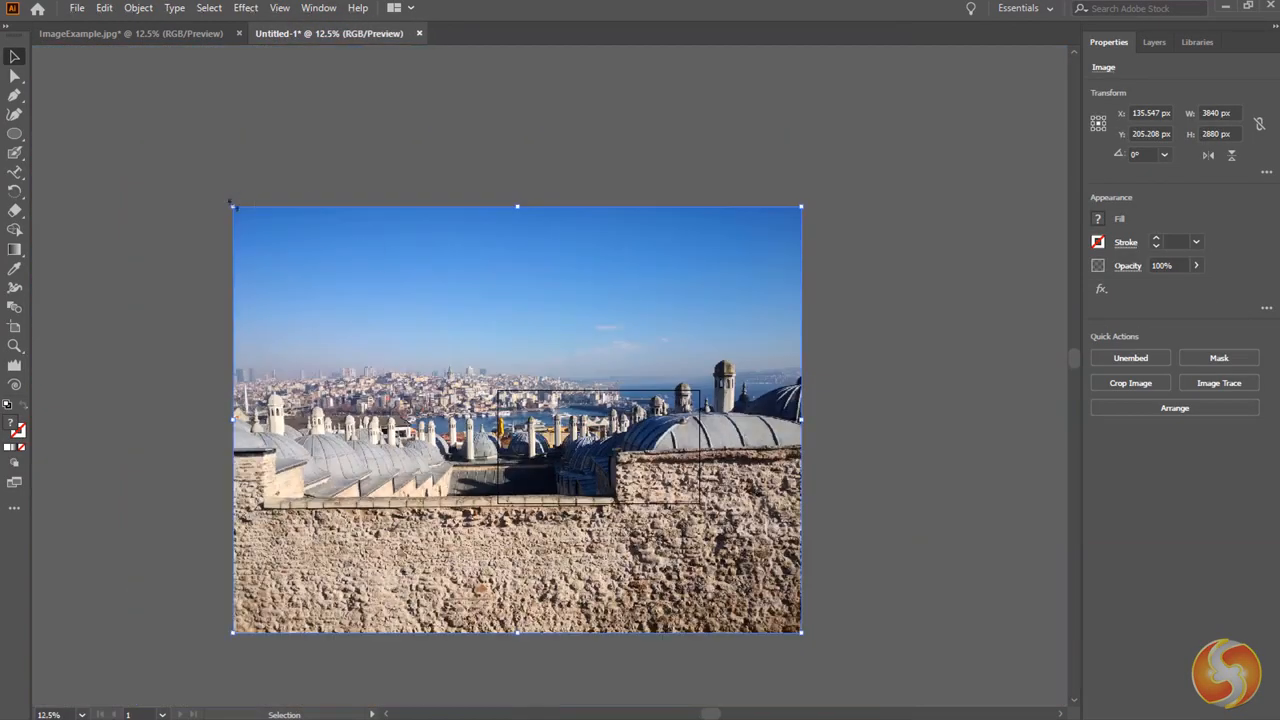
left_click_drag(232, 205, 643, 440)
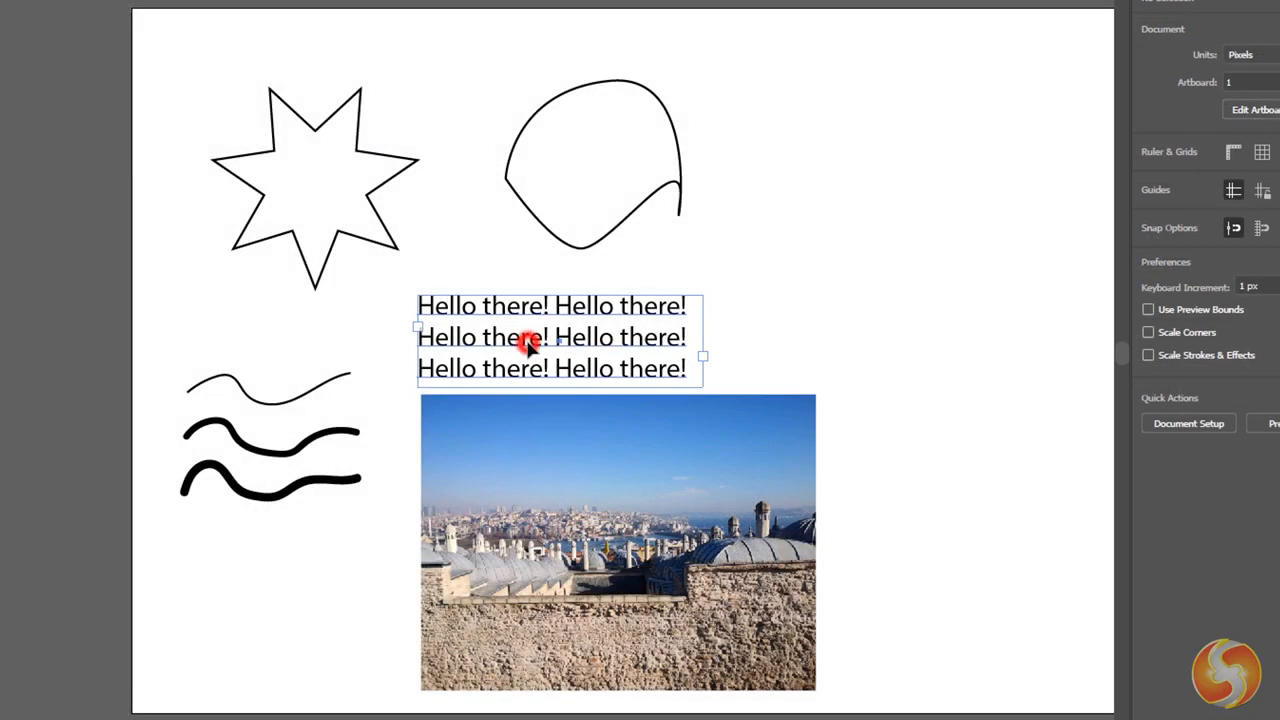
Try deleting the "Hello there!" text, the thin wavy line and the star one by one, and select the curved path.
left_click(527, 342)
key("Delete")
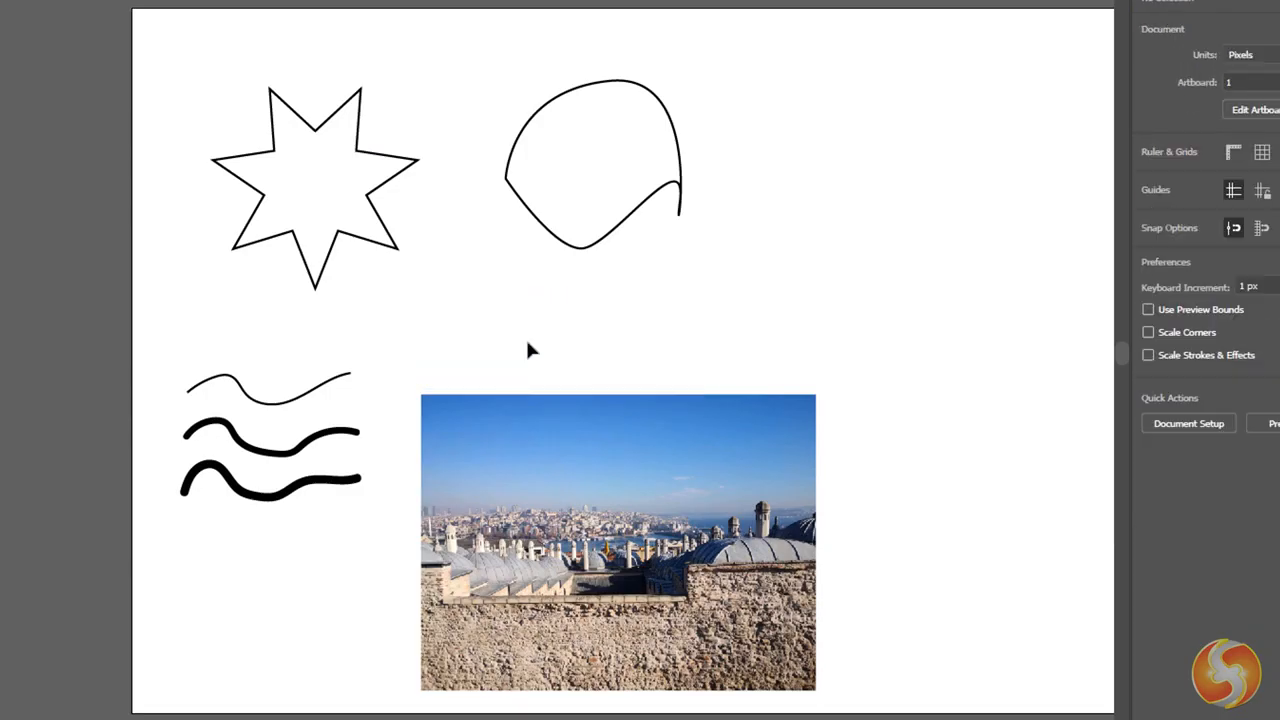
left_click(340, 380)
key("Delete")
left_click(331, 258)
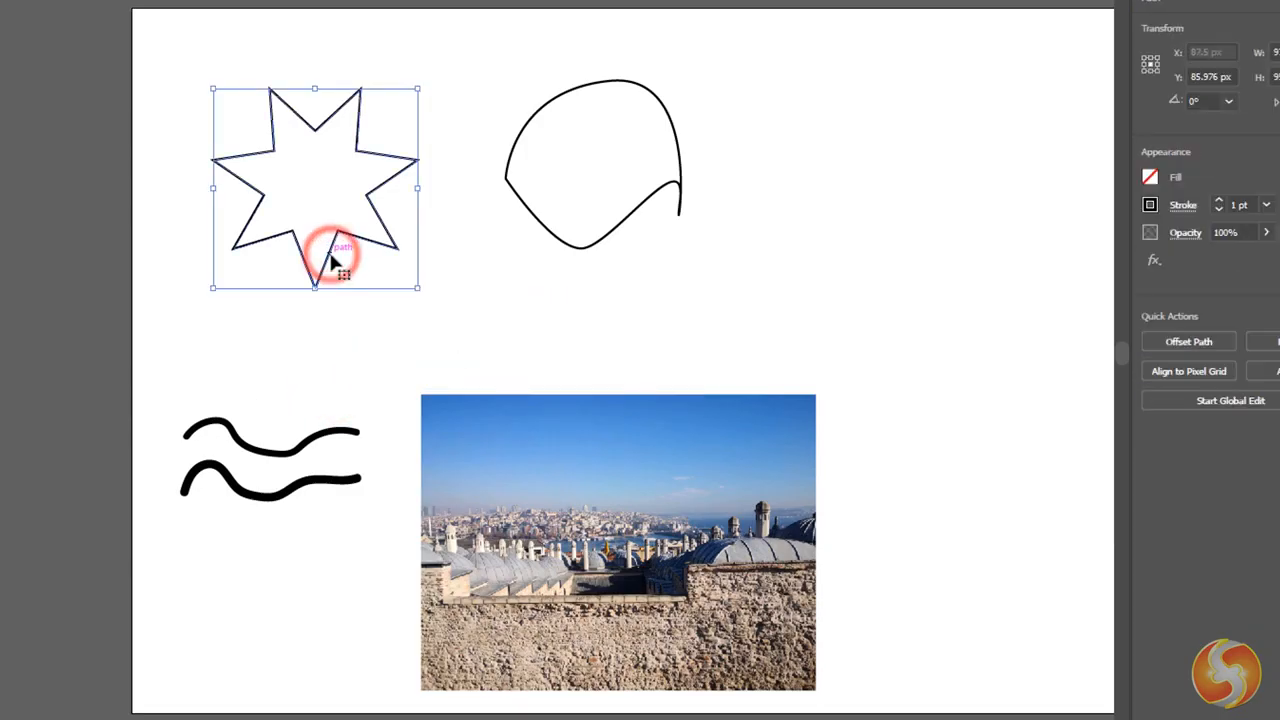
key("Delete")
left_click(573, 250)
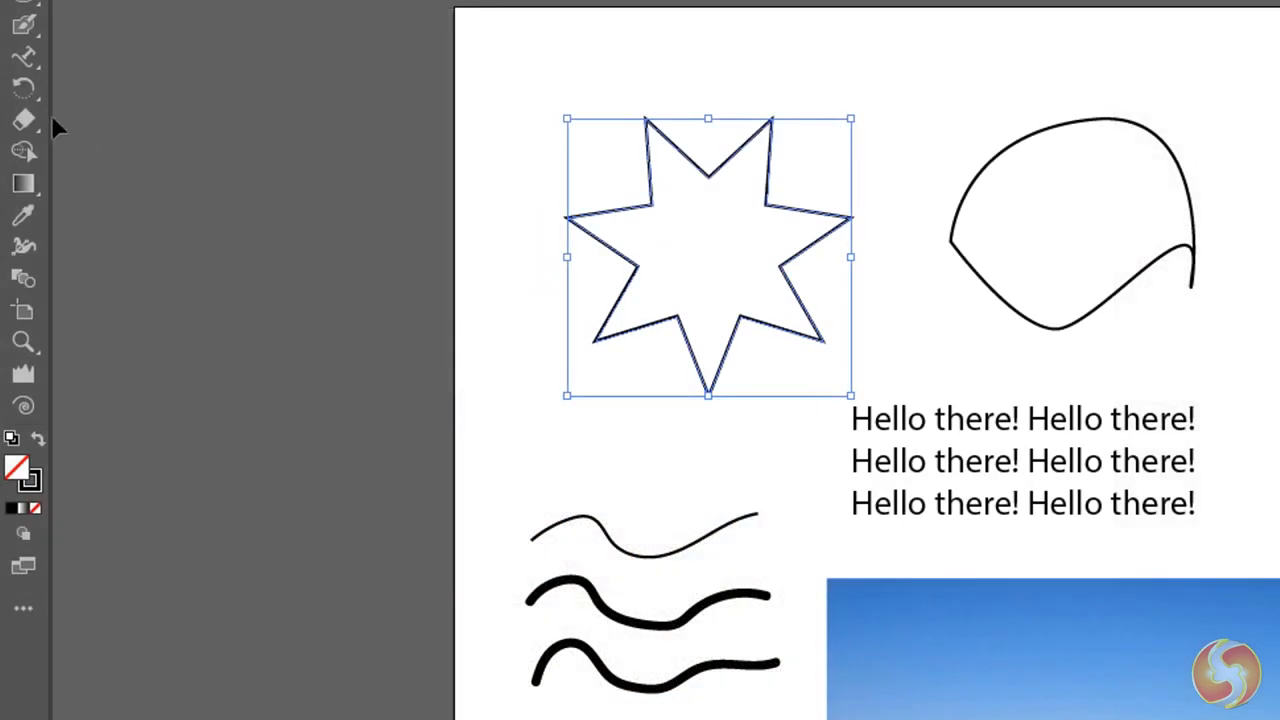
Erase a diagonal stroke across the selected star with the Eraser tool.
left_click(33, 120)
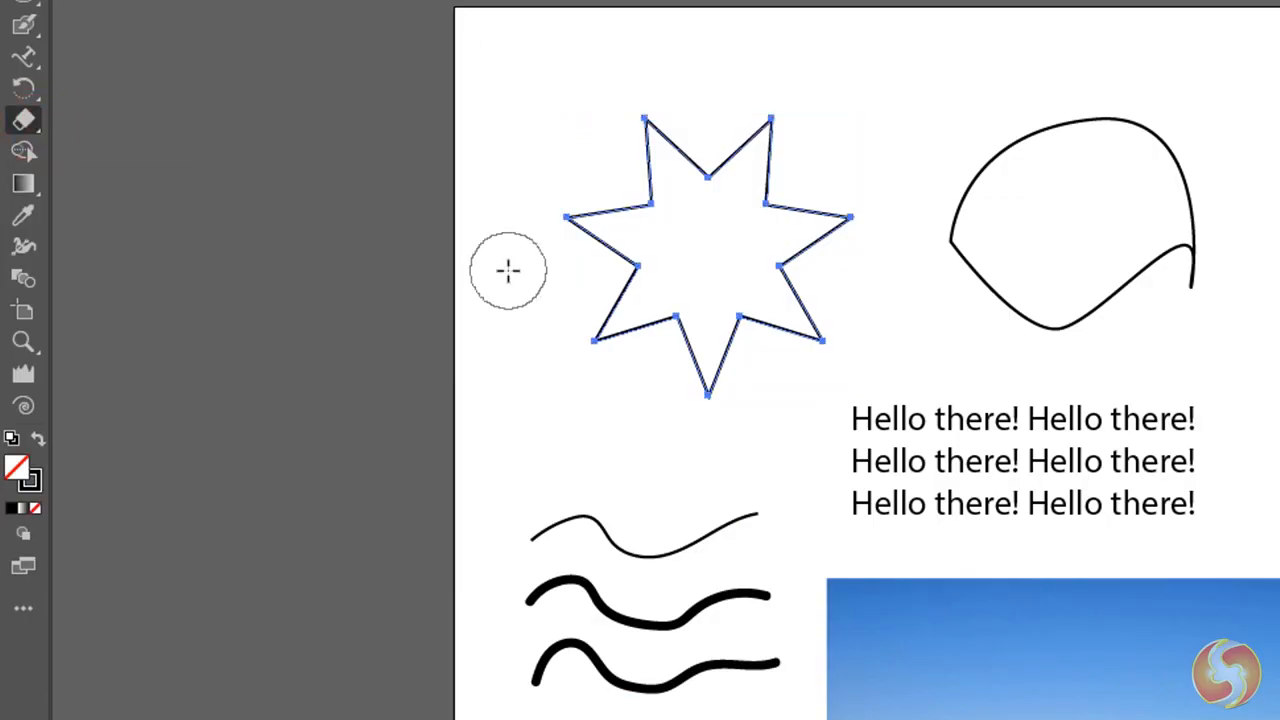
mouse_move(508, 270)
left_mouse_down()
mouse_move(629, 263)
mouse_move(1006, 100)
left_mouse_up()
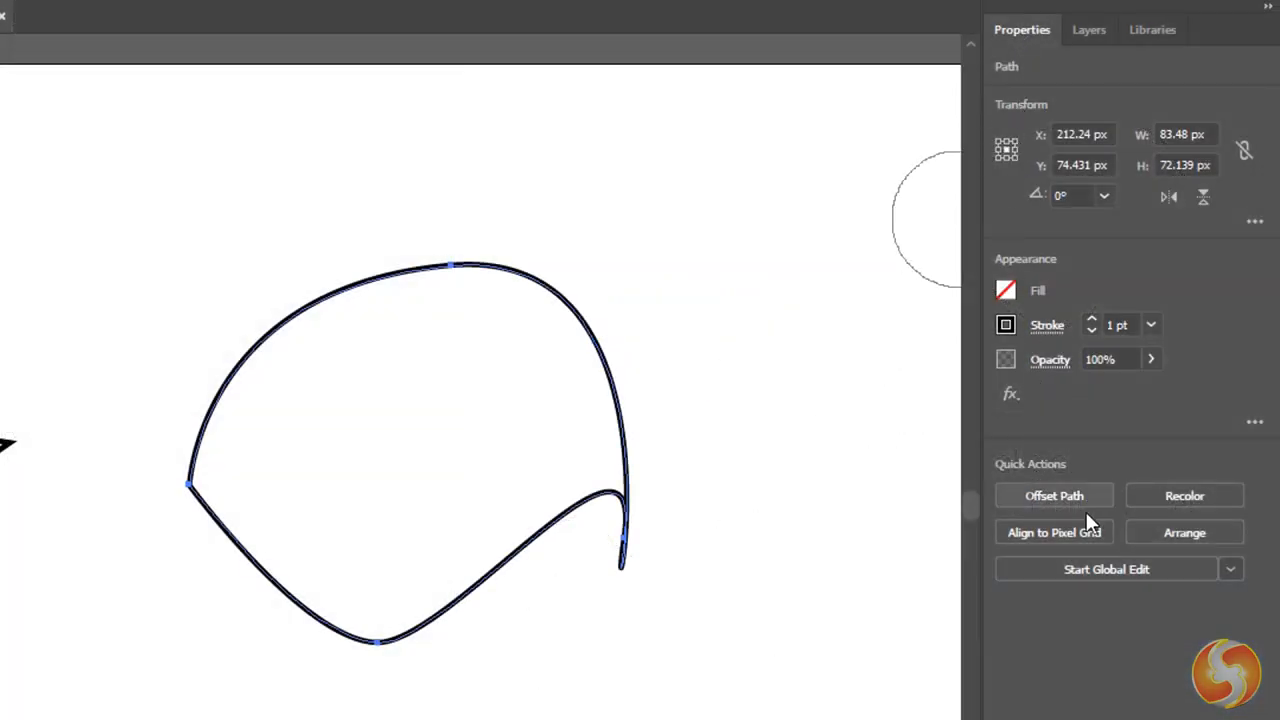
Set the curved path's X position to 220 px and its height to 80 px.
left_click(1085, 134)
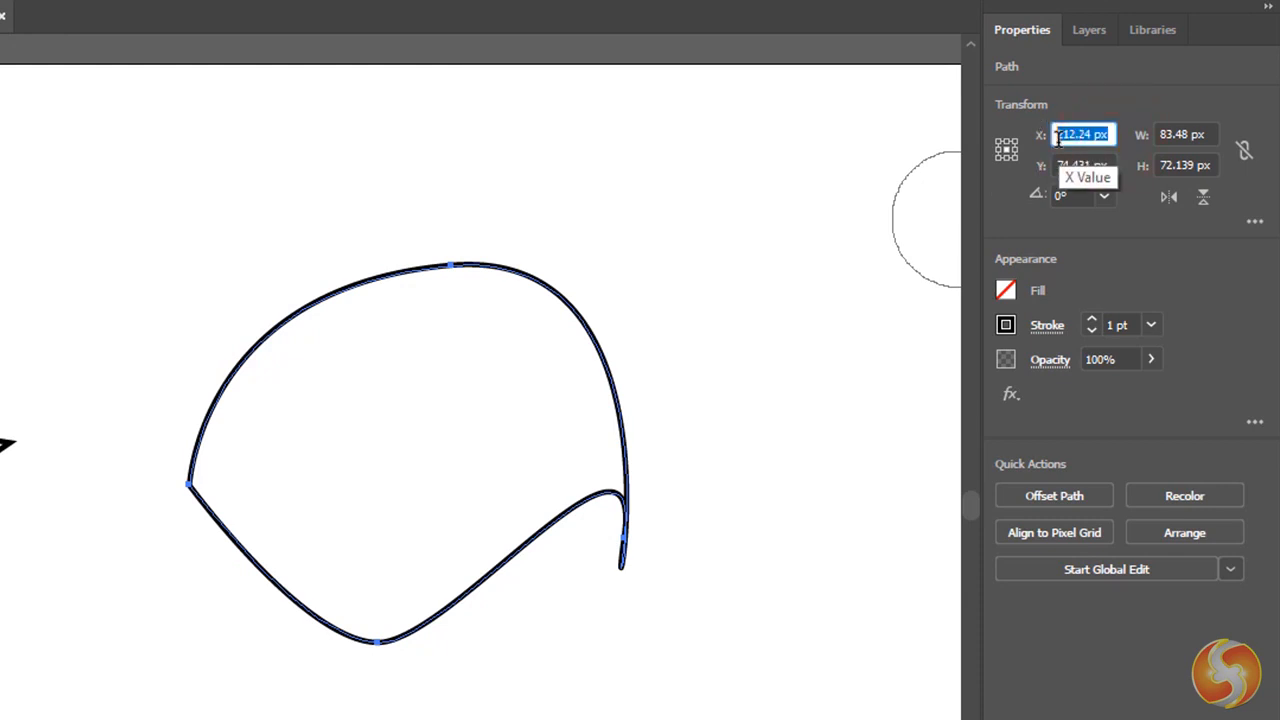
type("200")
key("Return")
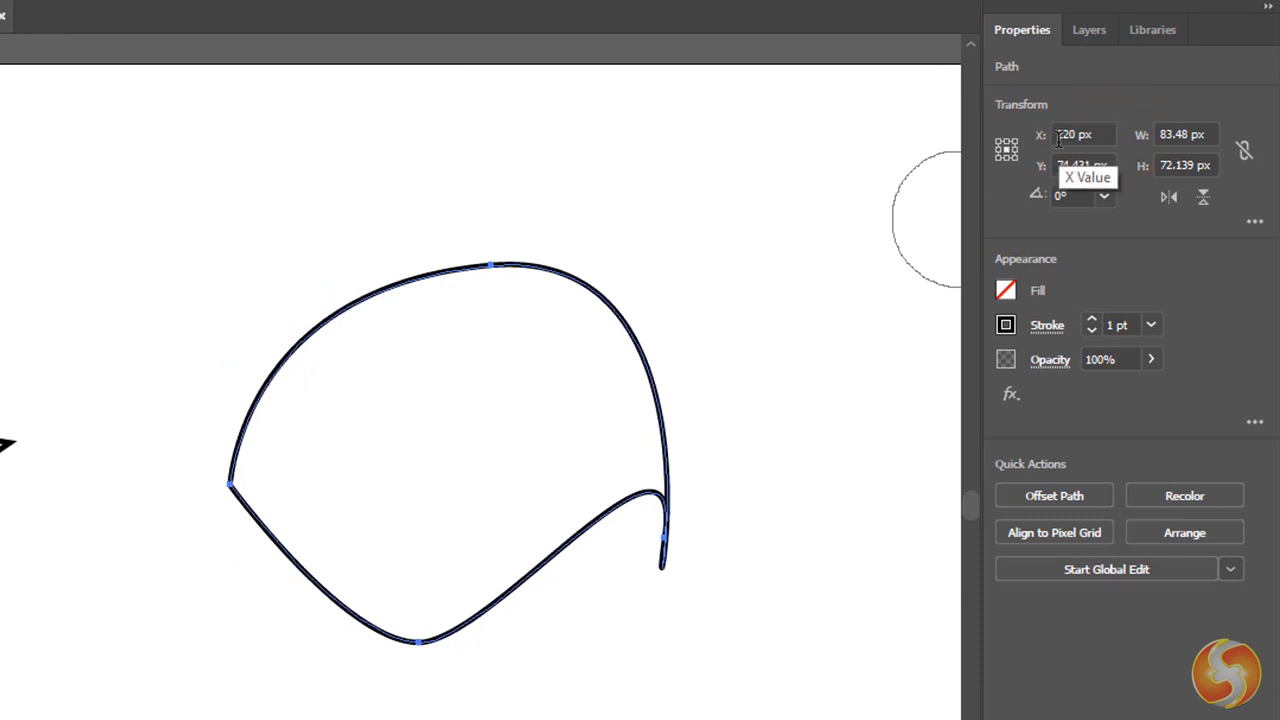
left_click(1165, 165)
type("80")
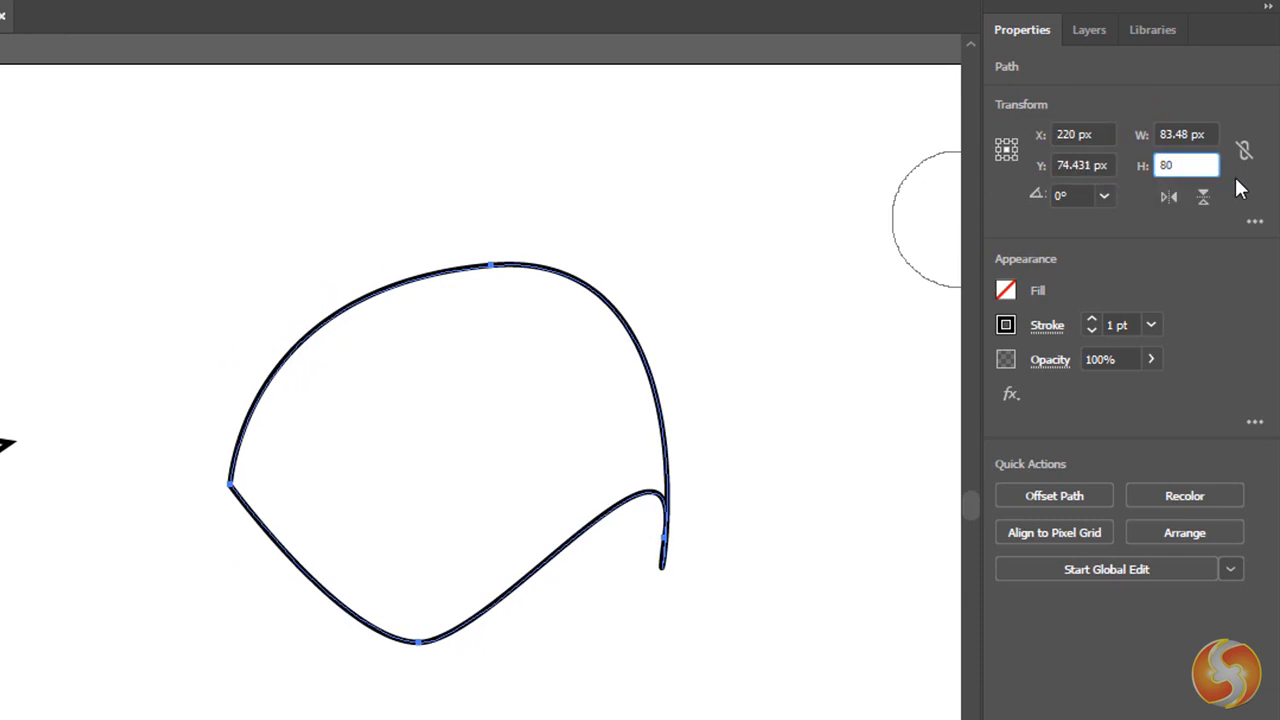
key("Return")
Try out the rotation angle and the opacity of the curved path.
left_click(1104, 195)
left_click(1128, 270)
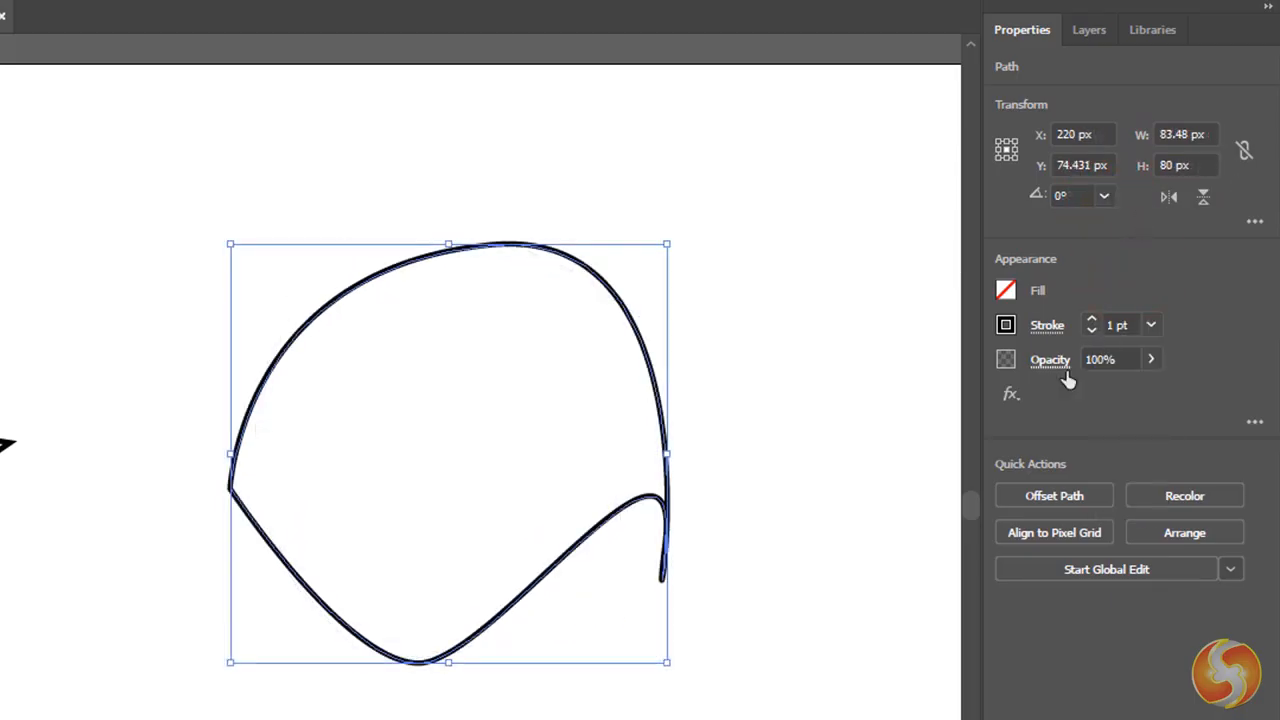
left_click(1151, 359)
left_click_drag(1147, 388, 1063, 394)
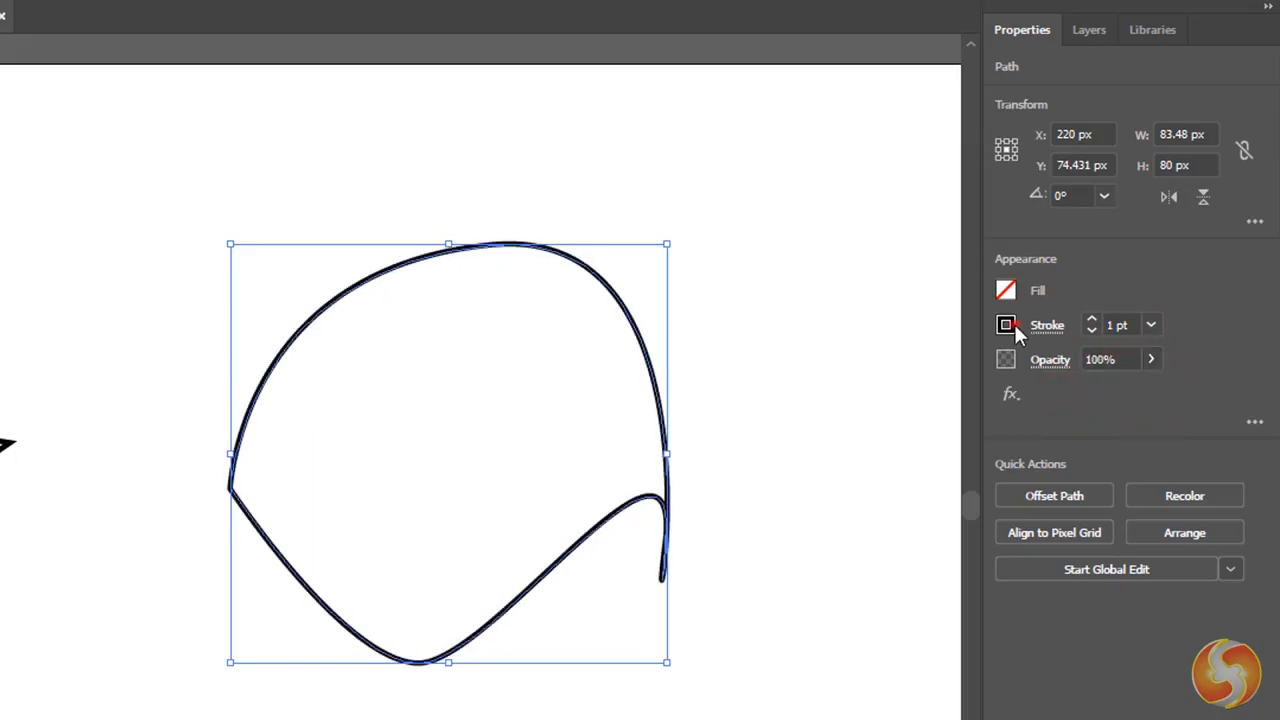
Colour the curved path's stroke red, and check its detailed stroke options.
left_click(1006, 325)
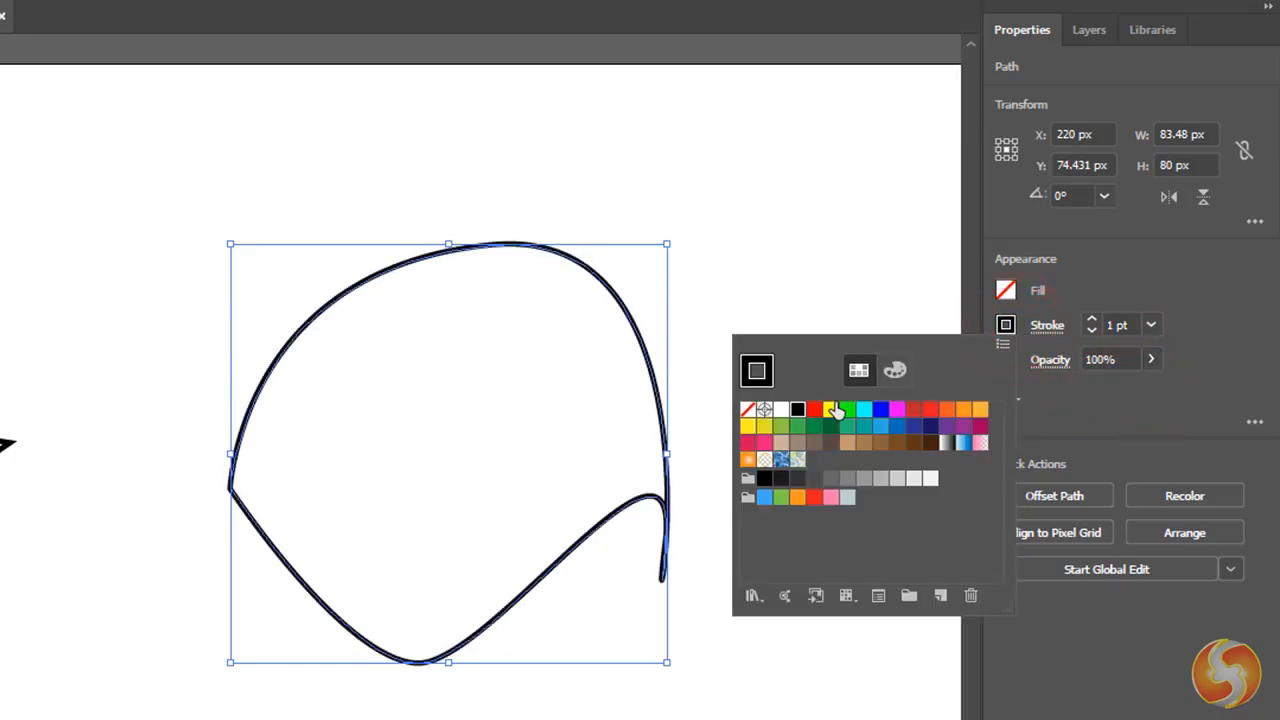
left_click(813, 409)
left_click(1048, 327)
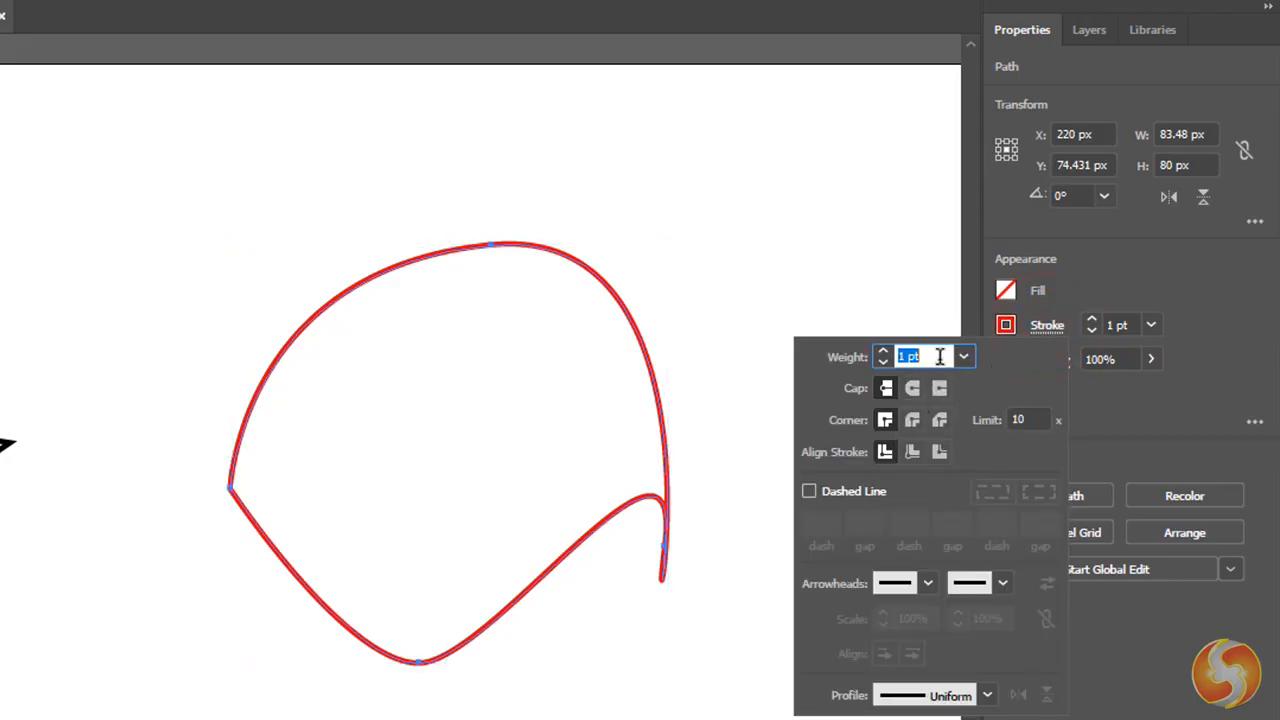
left_click(1188, 338)
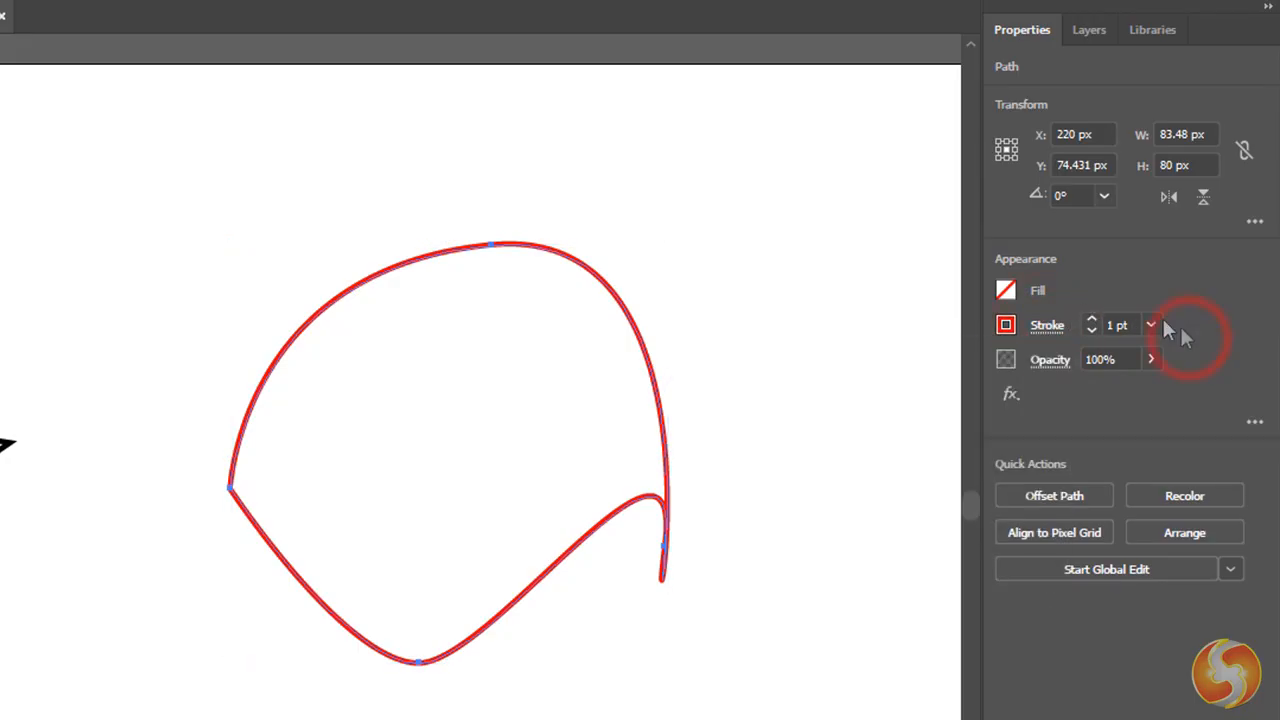
Try a 3 pt stroke weight on the curved path, and return it to 1 pt.
left_click(1093, 321)
left_click(1093, 321)
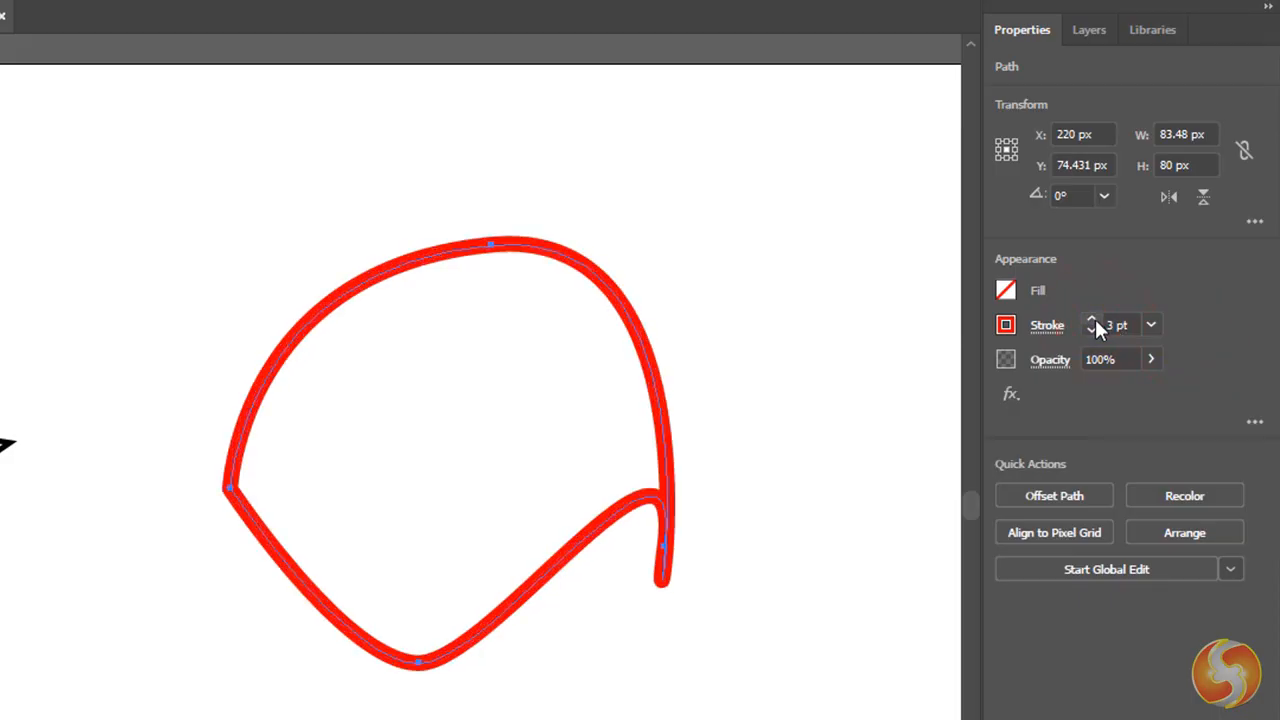
left_click(1093, 329)
left_click(1093, 329)
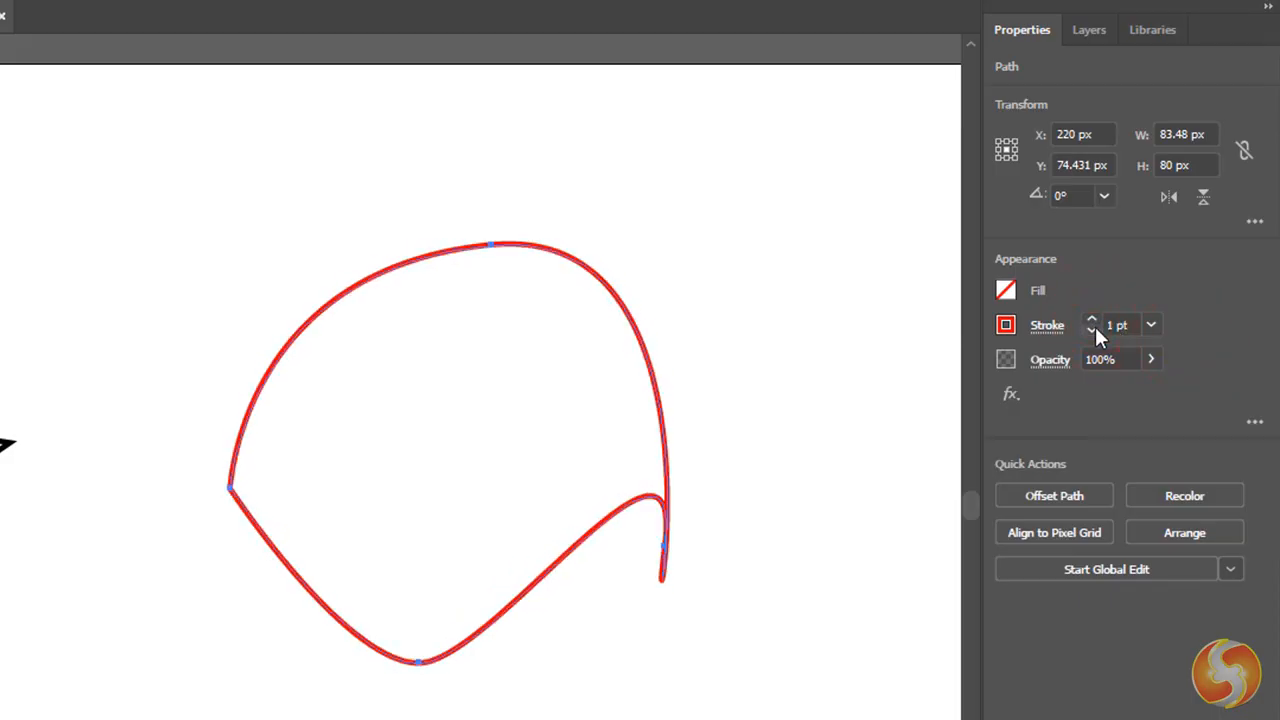
Fill the curved path with yellow.
left_click(1006, 292)
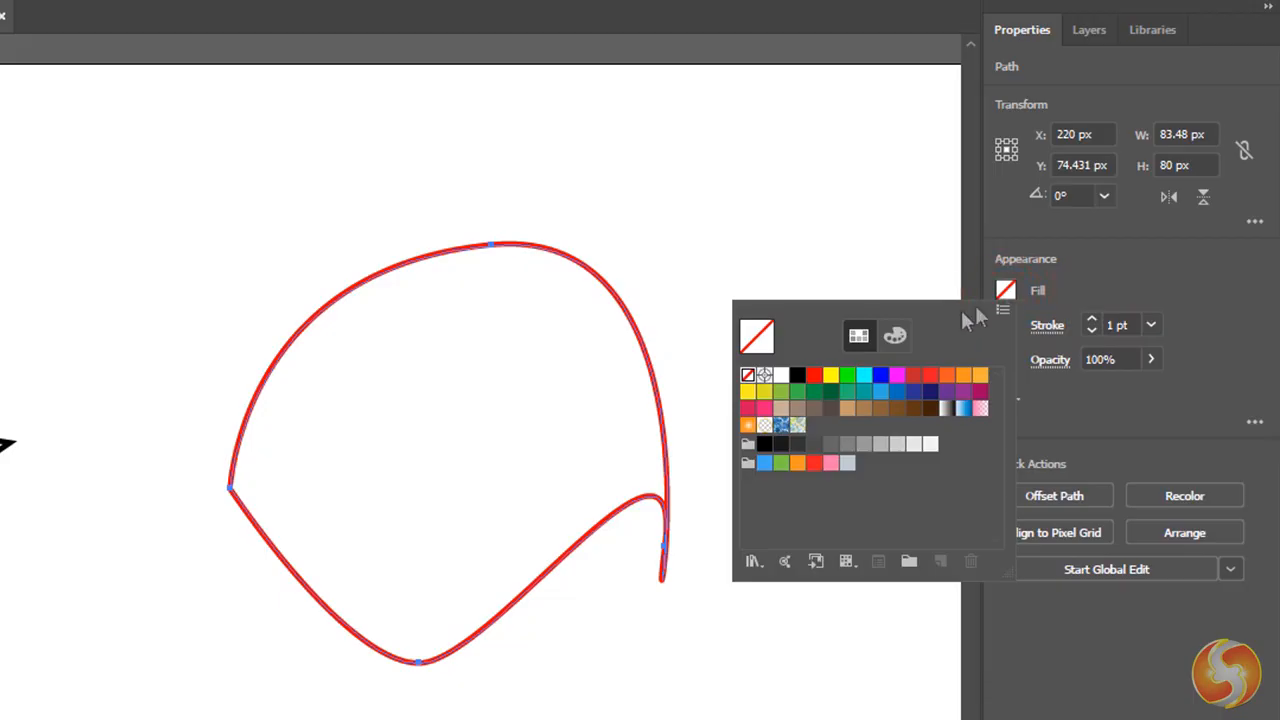
left_click(832, 378)
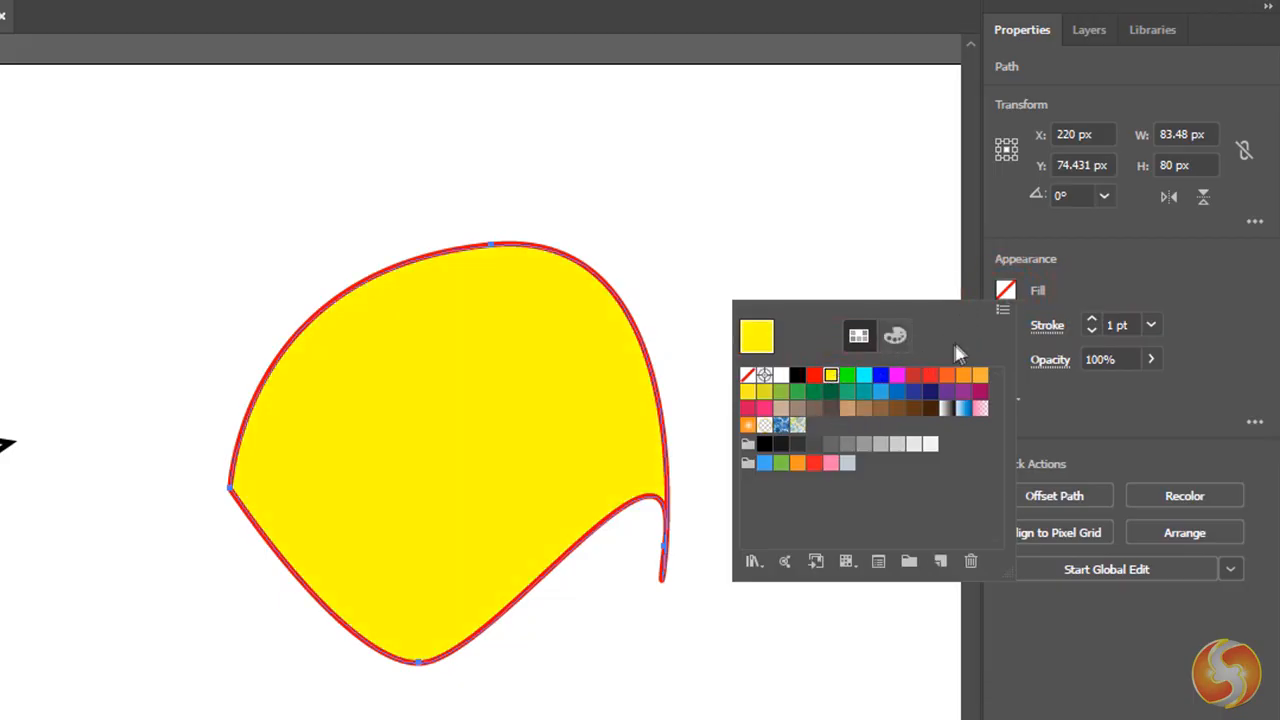
left_click(1073, 293)
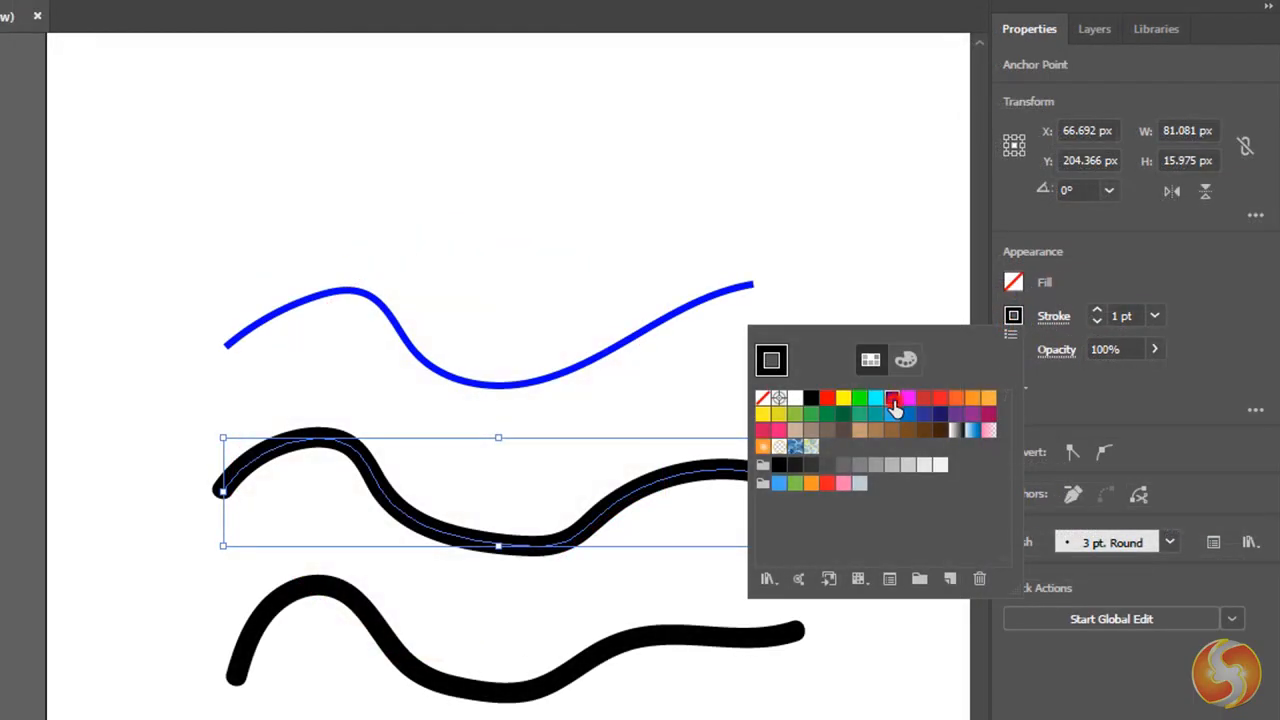
Apply a blue stroke to the middle and lowest wavy lines.
left_click(892, 398)
left_click(1086, 280)
left_click(762, 636)
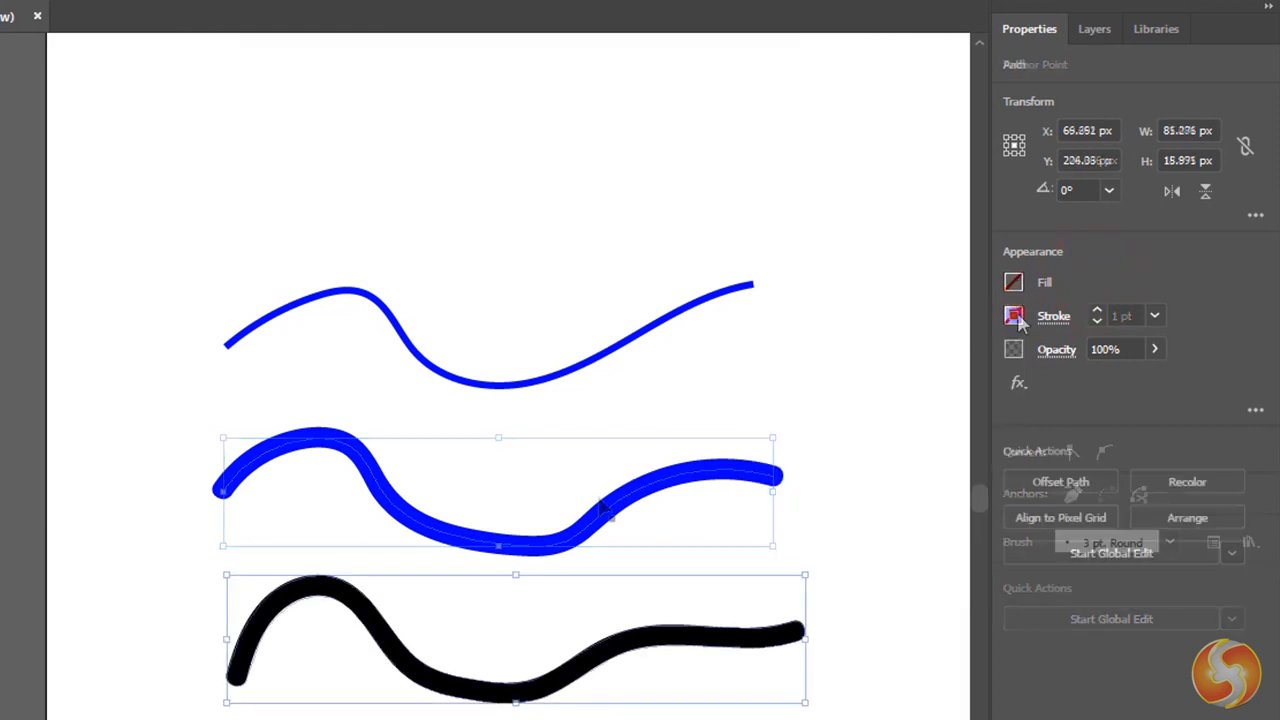
left_click(1013, 315)
left_click(891, 398)
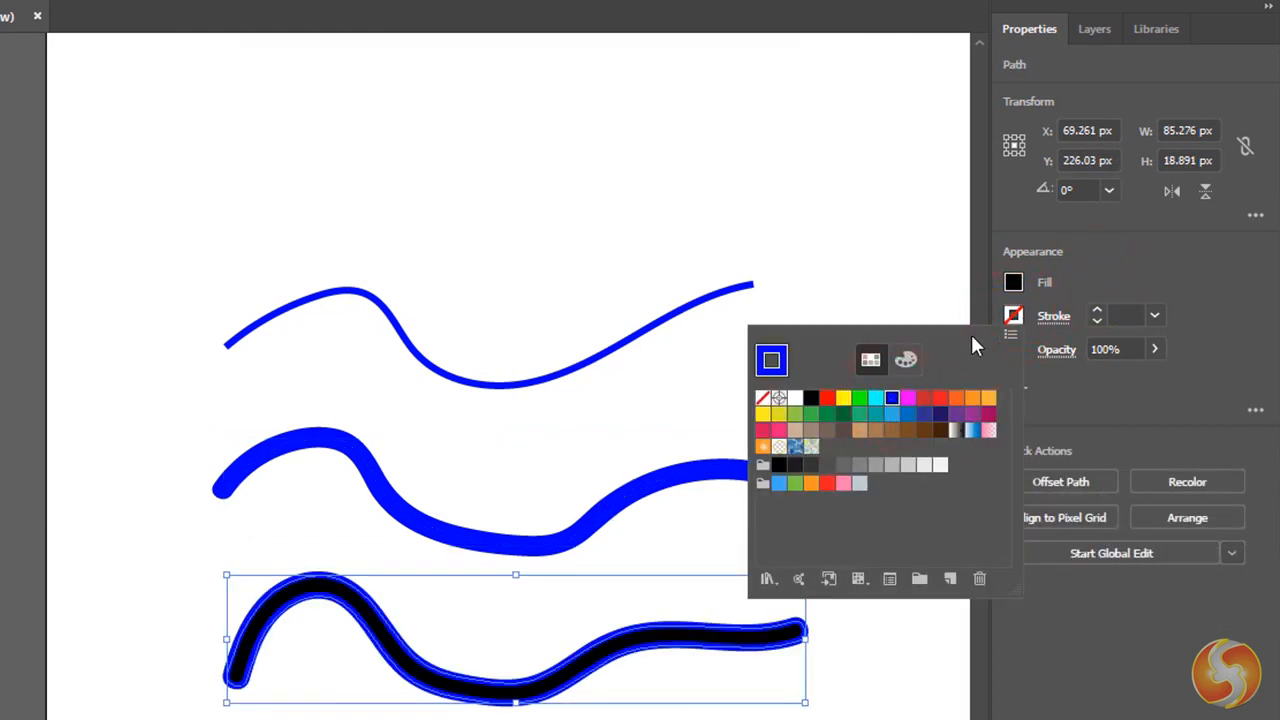
Fill the lowest wavy shape with yellow.
left_click(1013, 282)
left_click(1013, 282)
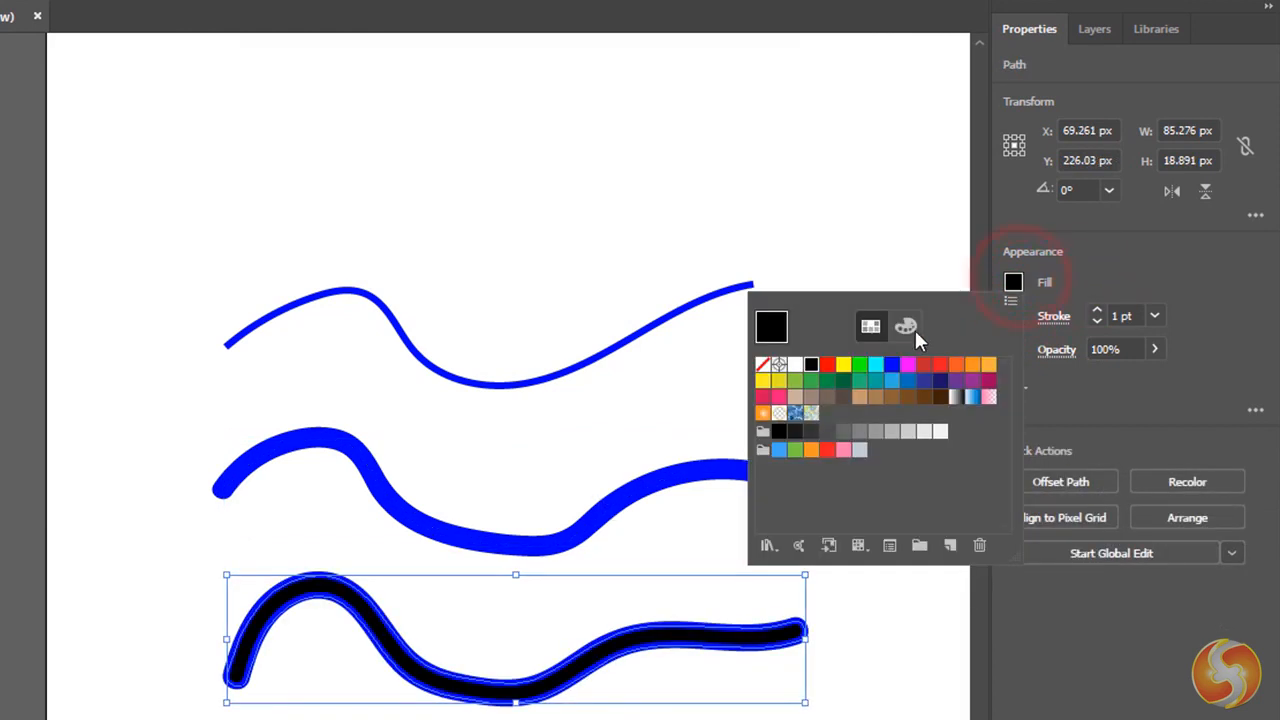
left_click(843, 366)
left_click(1100, 278)
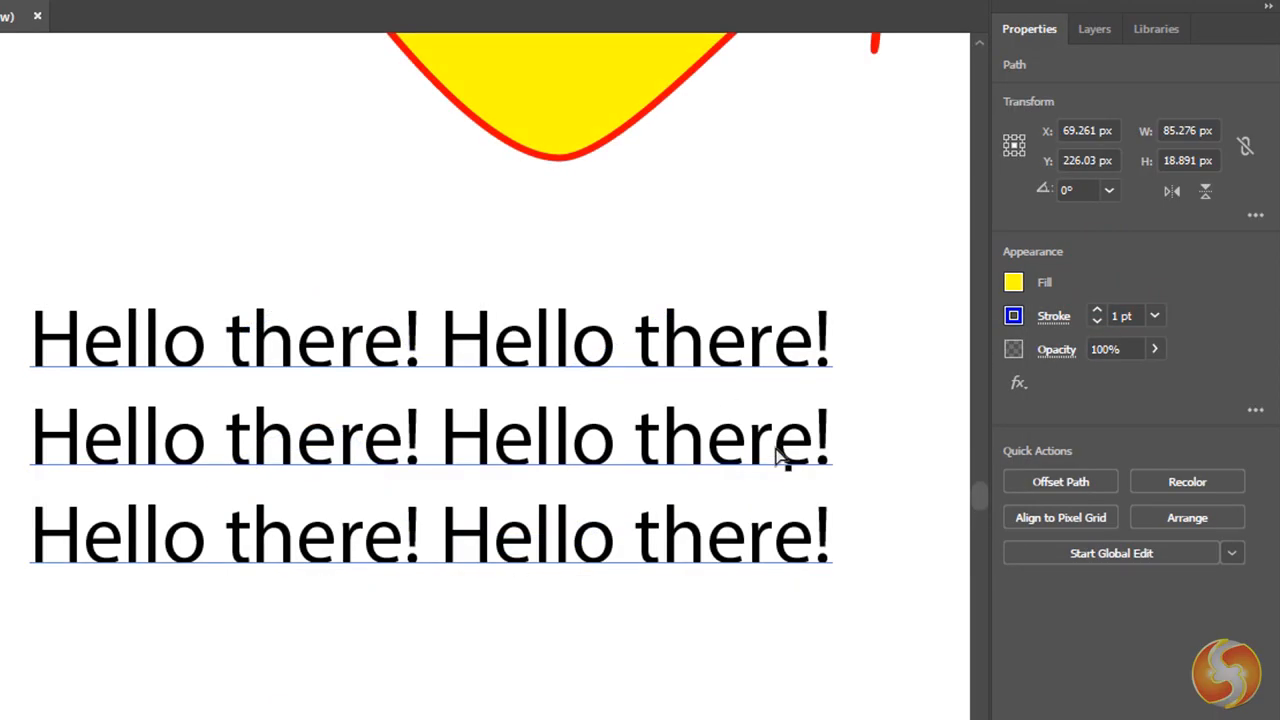
Change the "Hello there!" text's fill colour to red.
left_click(762, 440)
left_click(1014, 283)
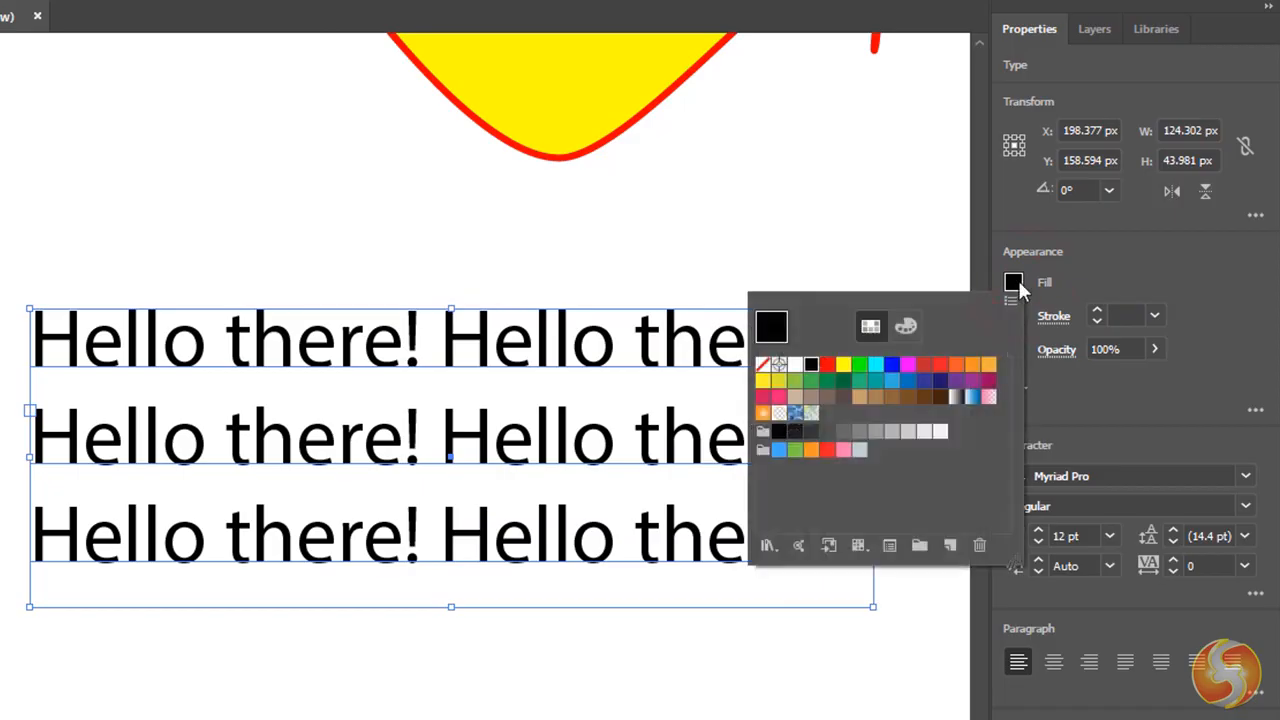
left_click(828, 368)
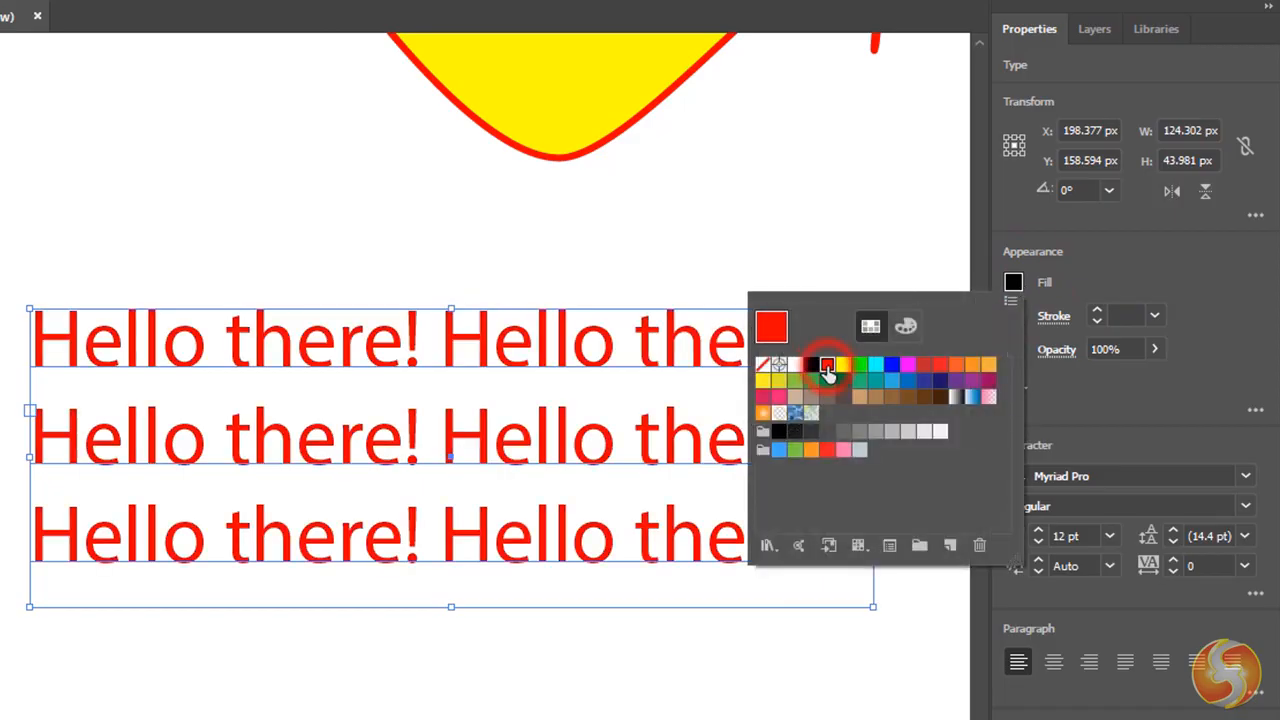
Give the "Hello there!" text an RGB Blue stroke with a weight of 0.25 pt.
left_click(1014, 316)
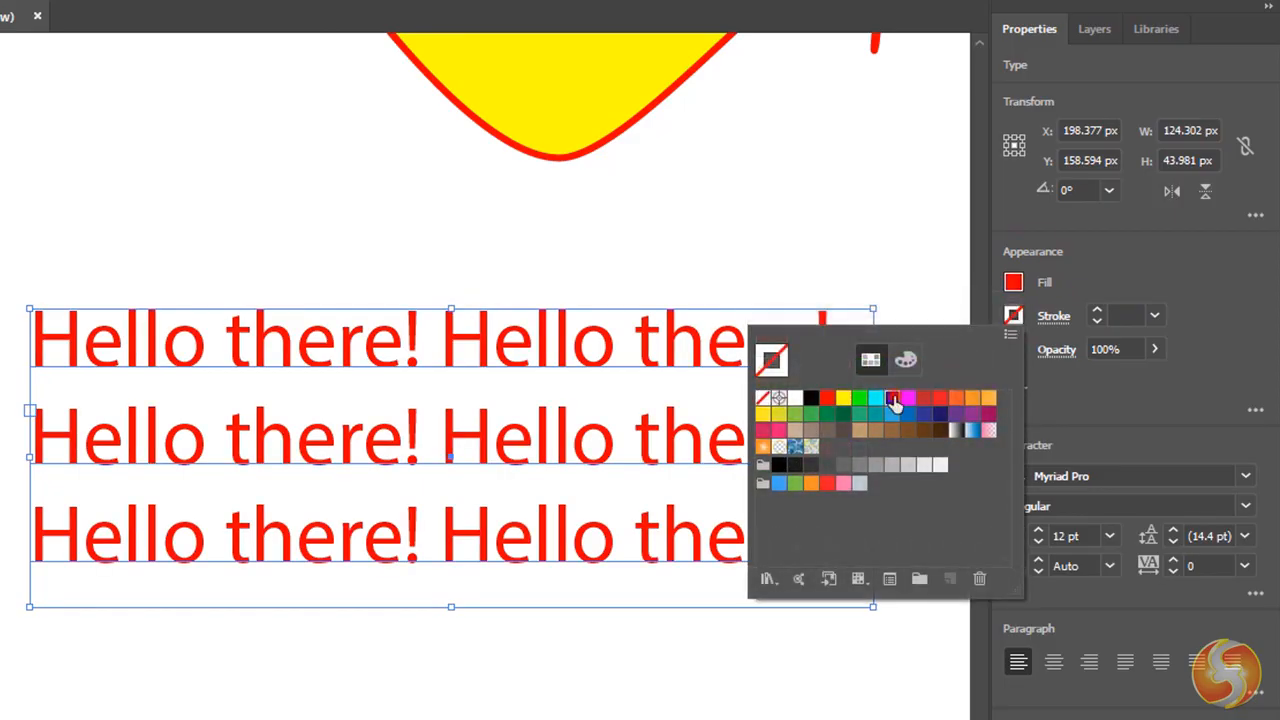
left_click(894, 401)
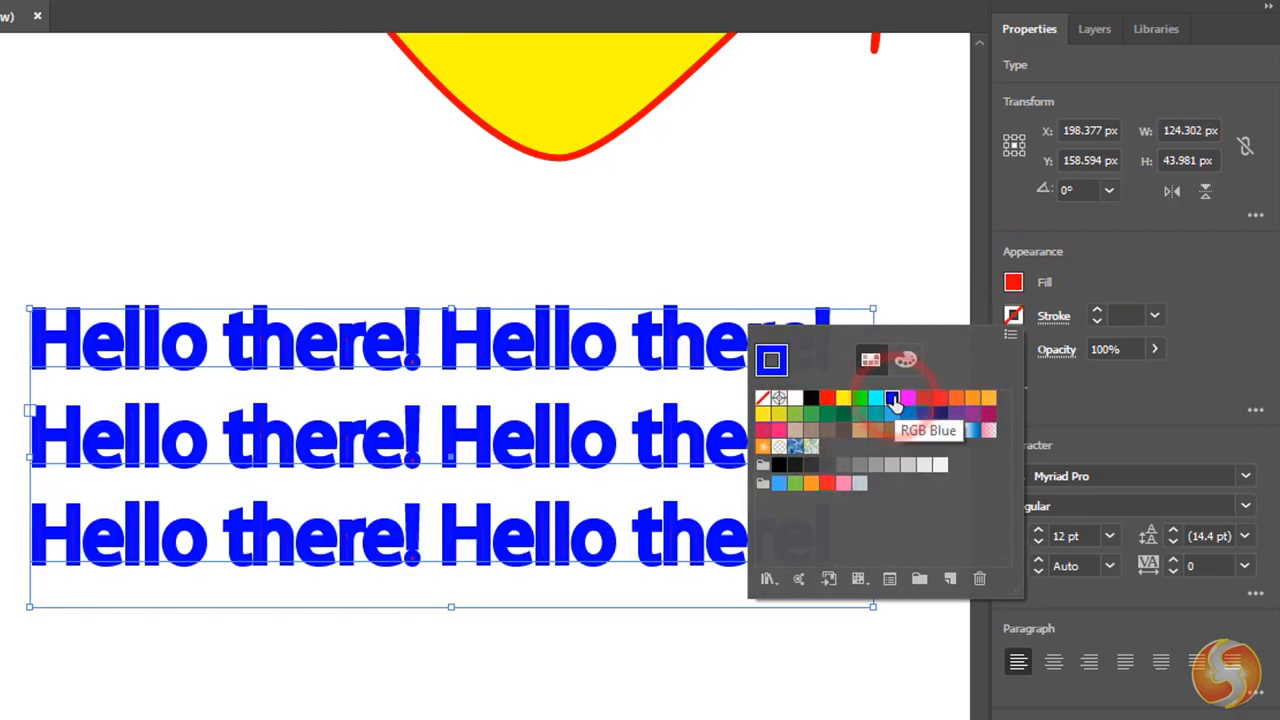
left_click(1098, 319)
left_click(1098, 319)
left_click(1098, 319)
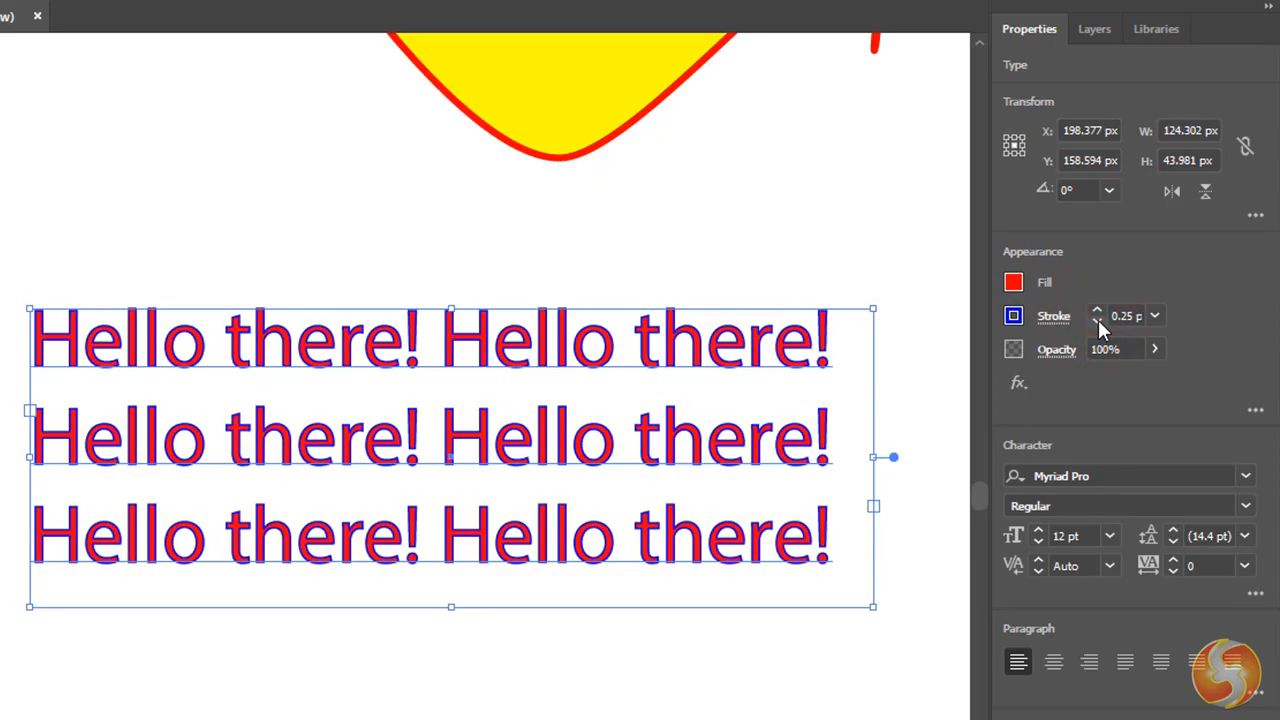
Remove the red fill from the "Hello there!" text, leaving only its blue outline.
left_click(1013, 282)
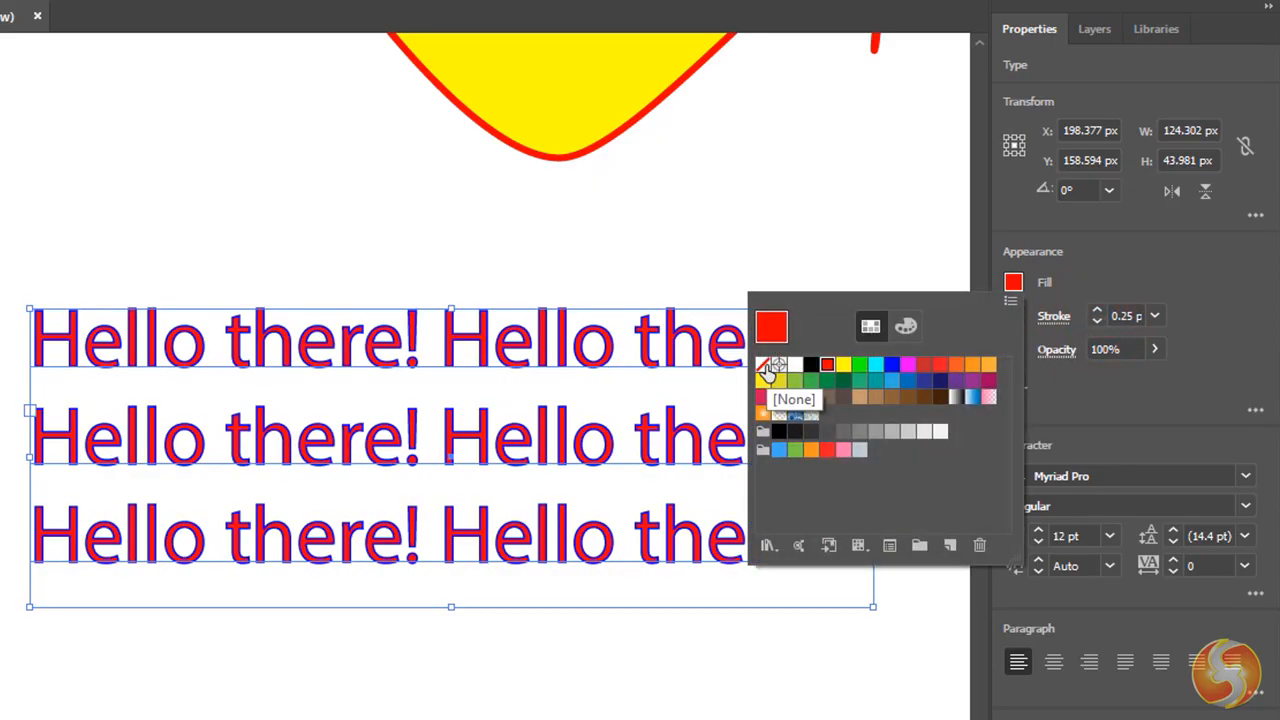
left_click(764, 366)
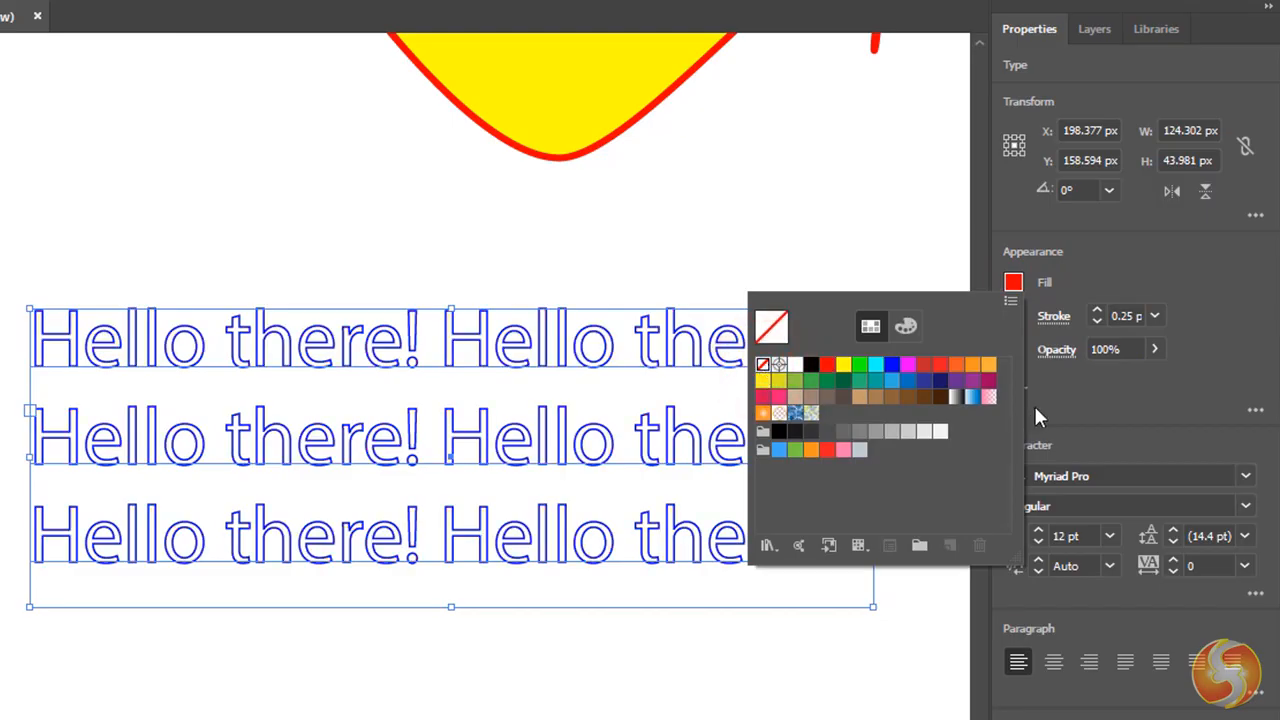
left_click(1079, 398)
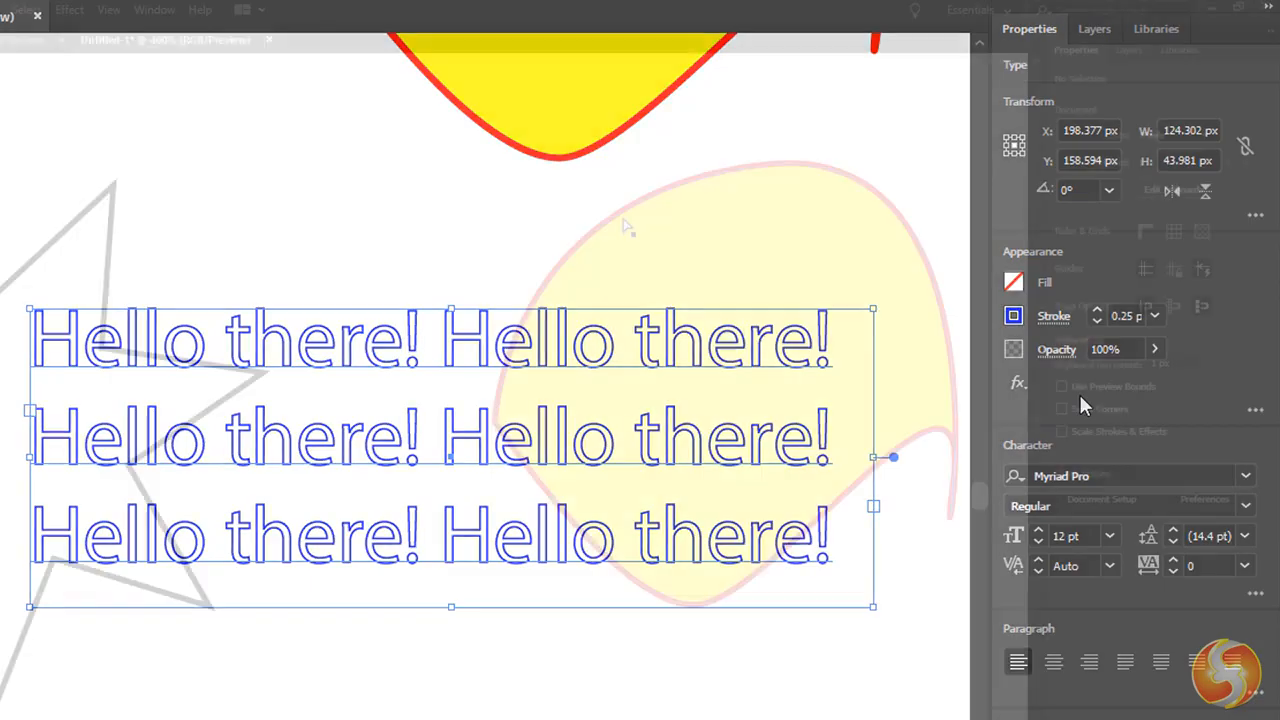
Replace the solid yellow fill of the red-outlined curved shape with a radial gradient.
left_click(623, 214)
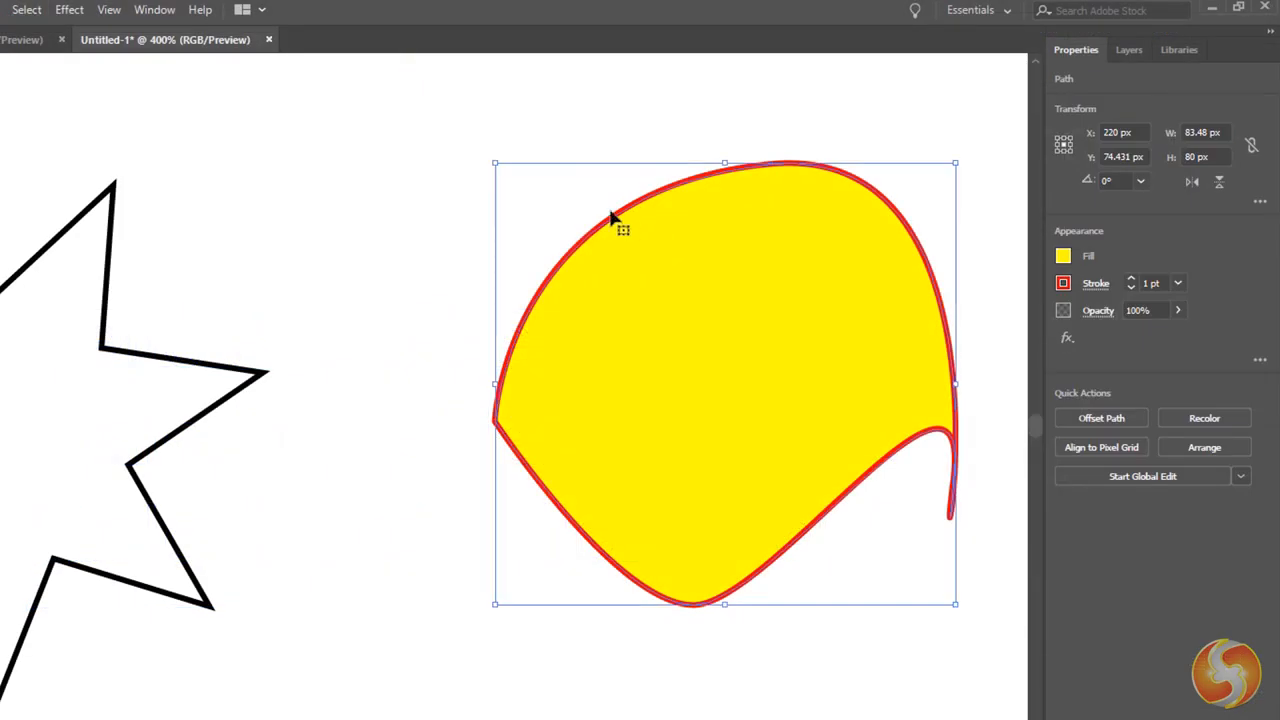
left_click(155, 10)
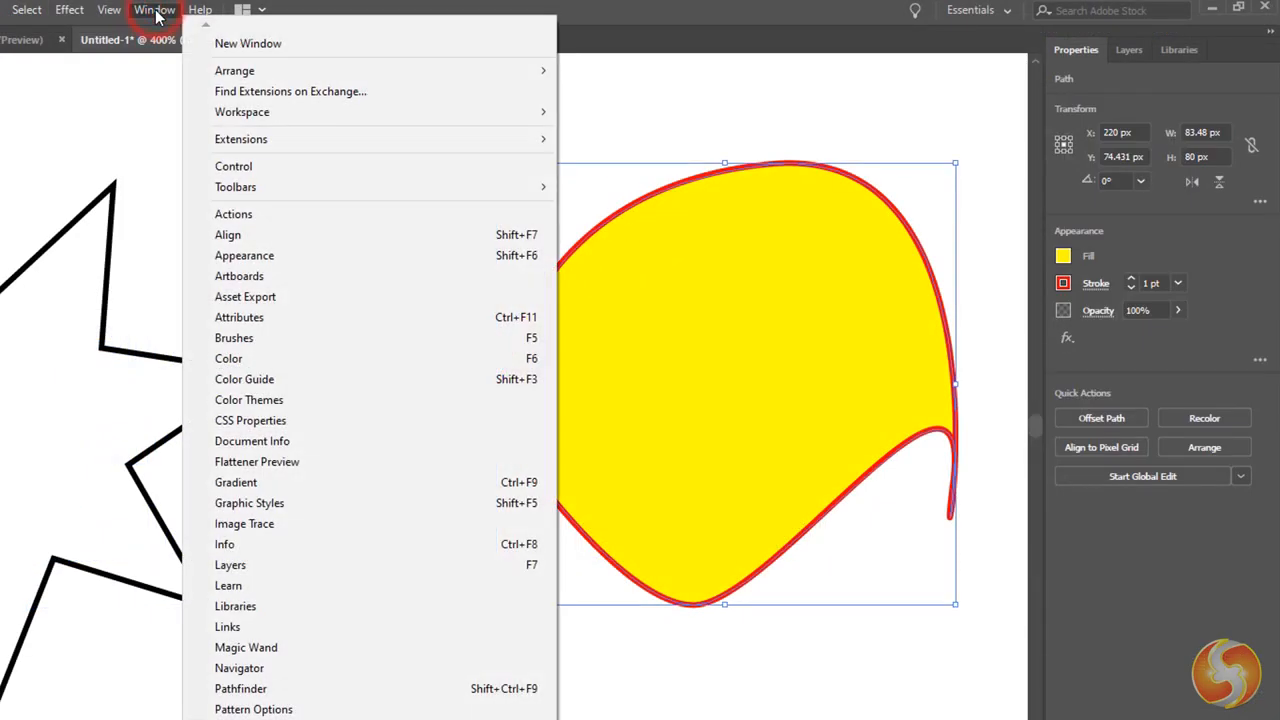
left_click(262, 483)
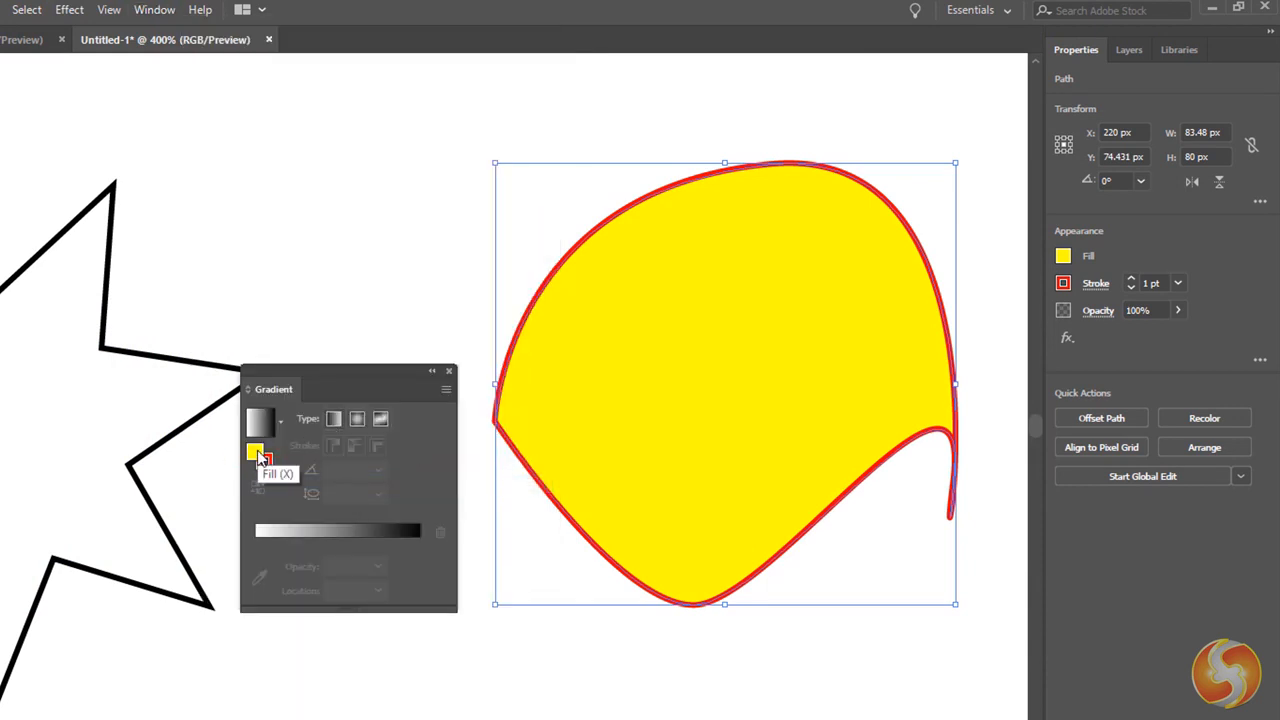
left_click(266, 462)
left_click(254, 451)
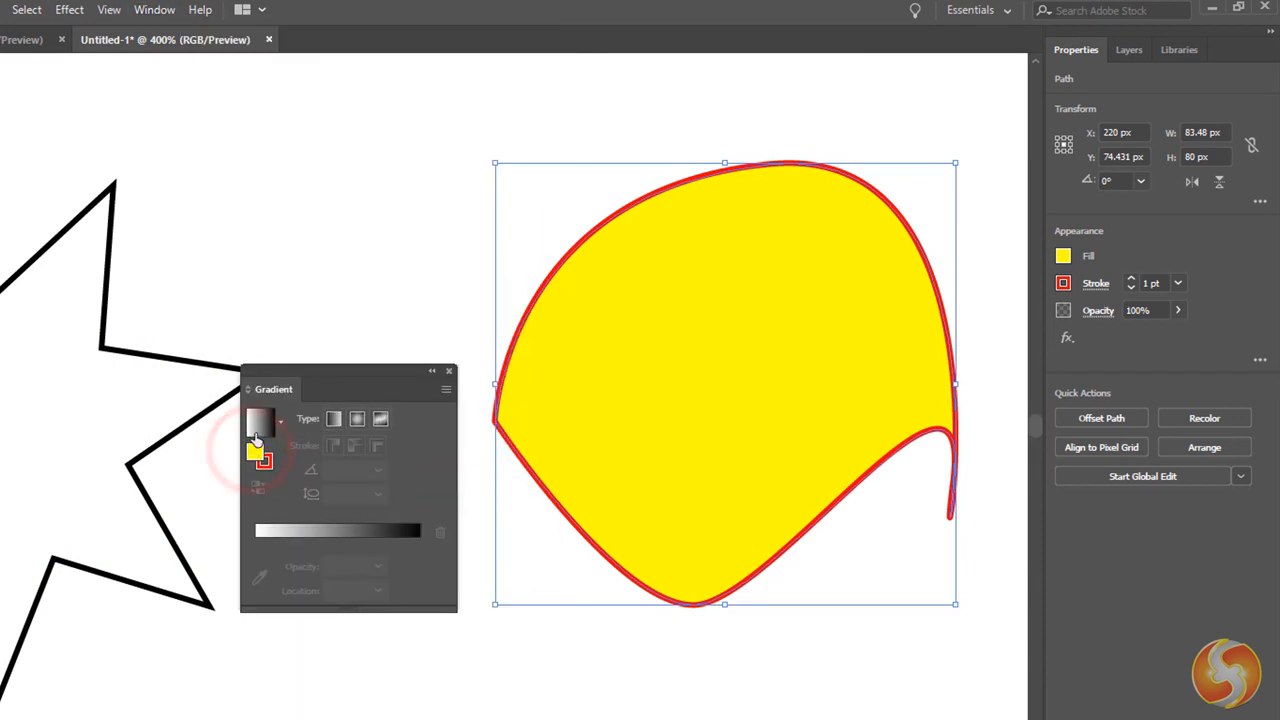
left_click(334, 420)
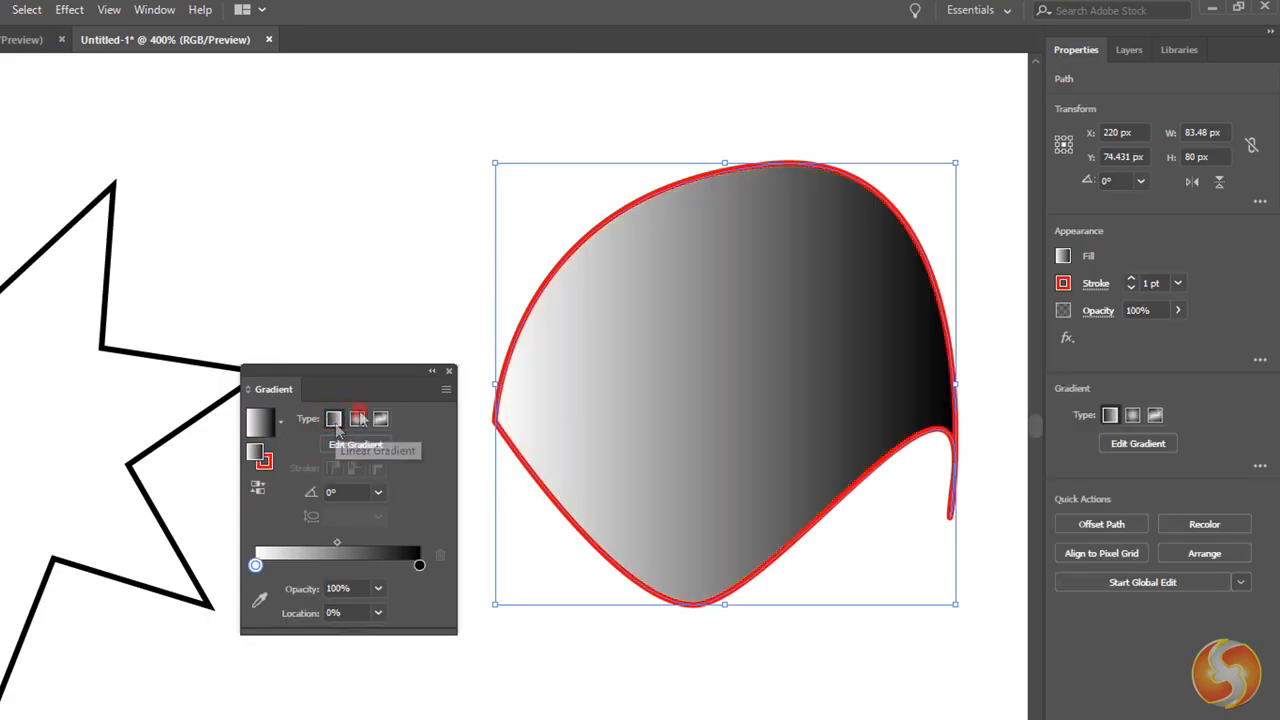
left_click(358, 419)
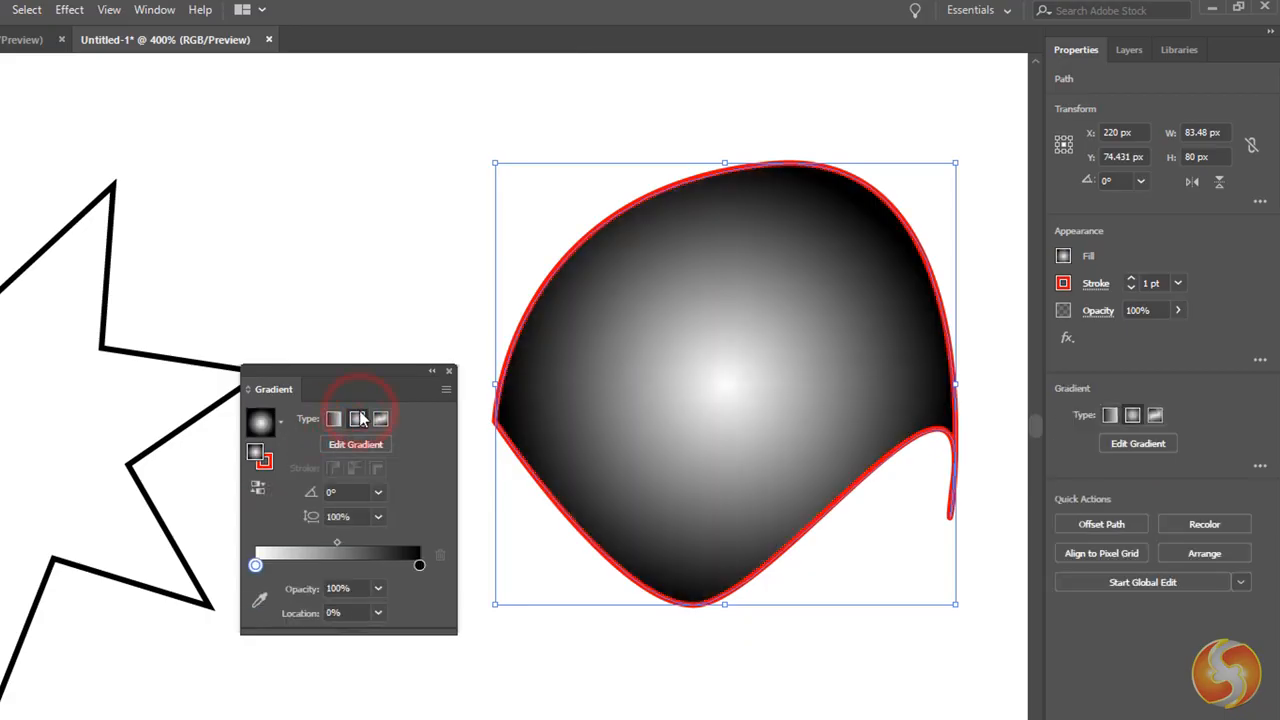
Recolour the radial gradient's starting stop from the swatches to red.
double_click(256, 566)
left_click(178, 665)
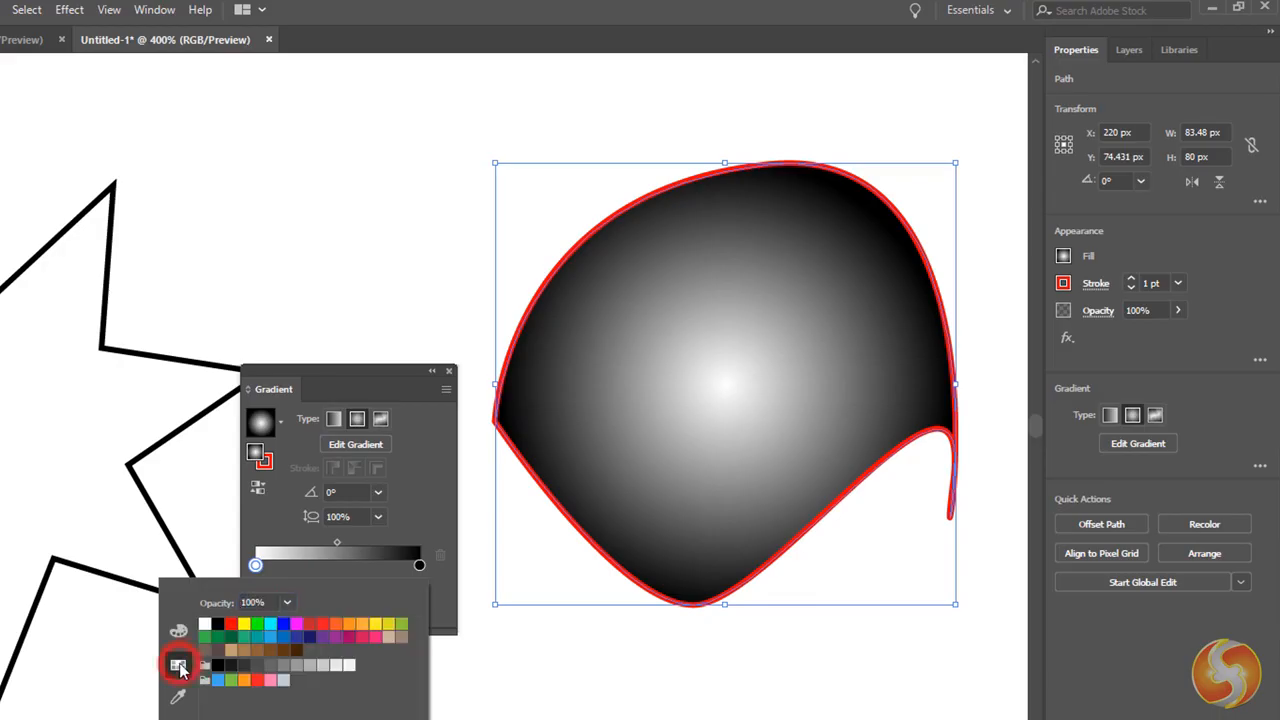
left_click(231, 623)
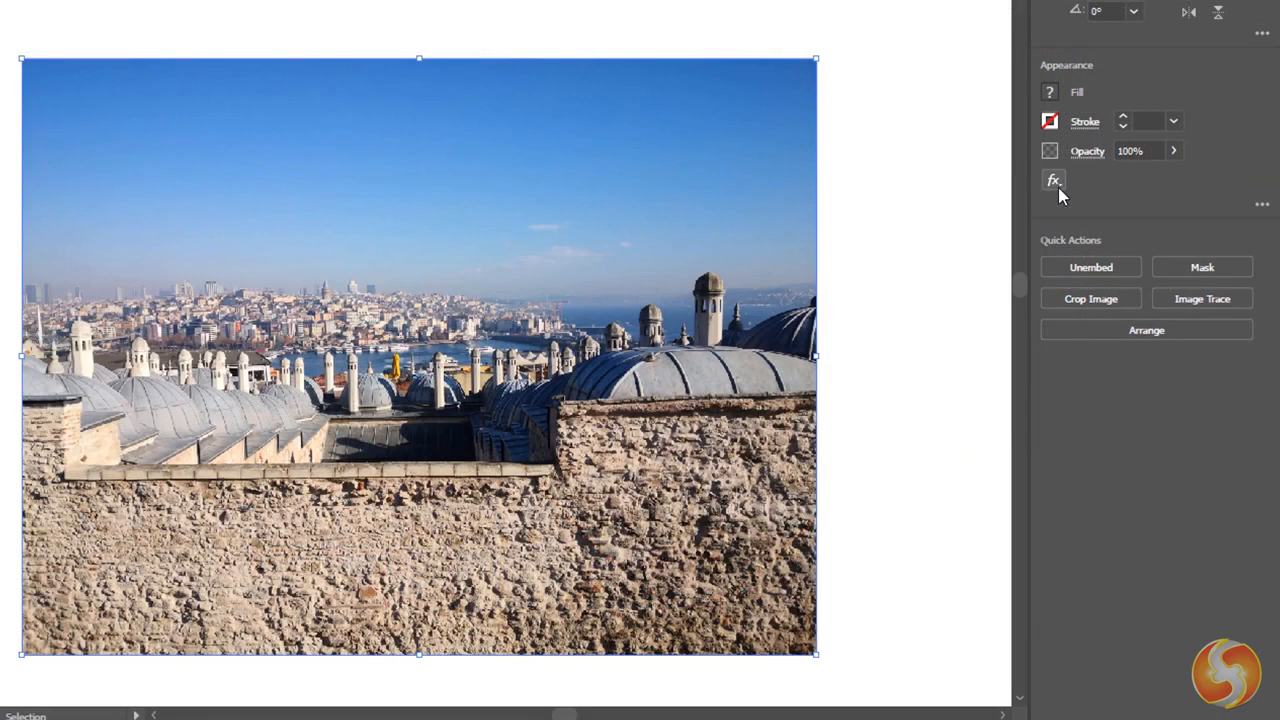
Apply a Radial Blur effect to the cityscape photo with amount 11, Spin method and Good quality.
left_click(1055, 182)
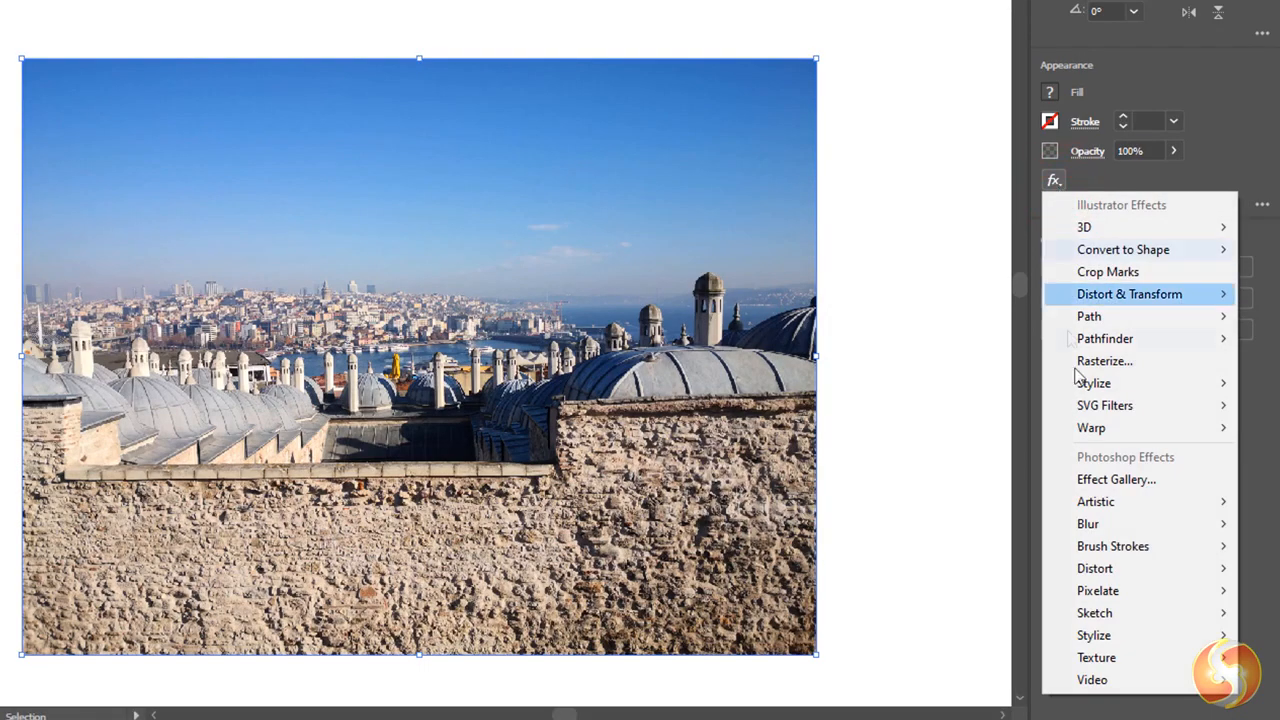
mouse_move(1100, 526)
left_click(997, 543)
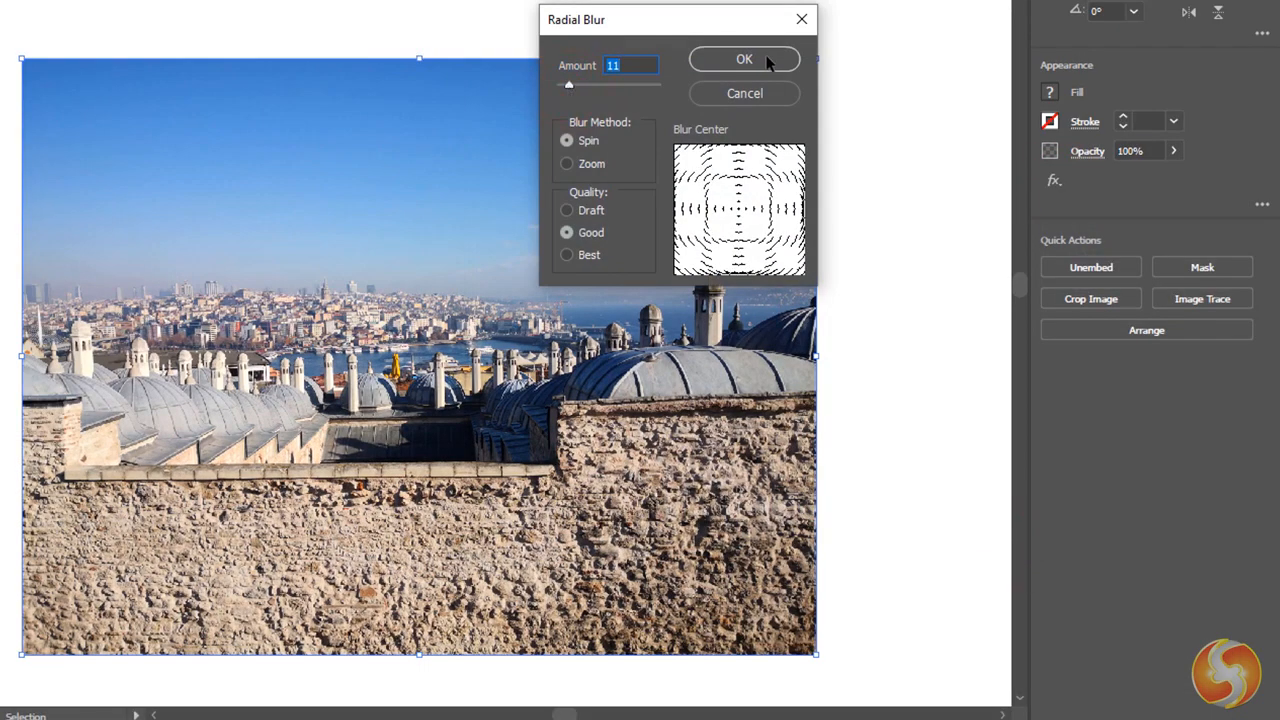
left_click(766, 60)
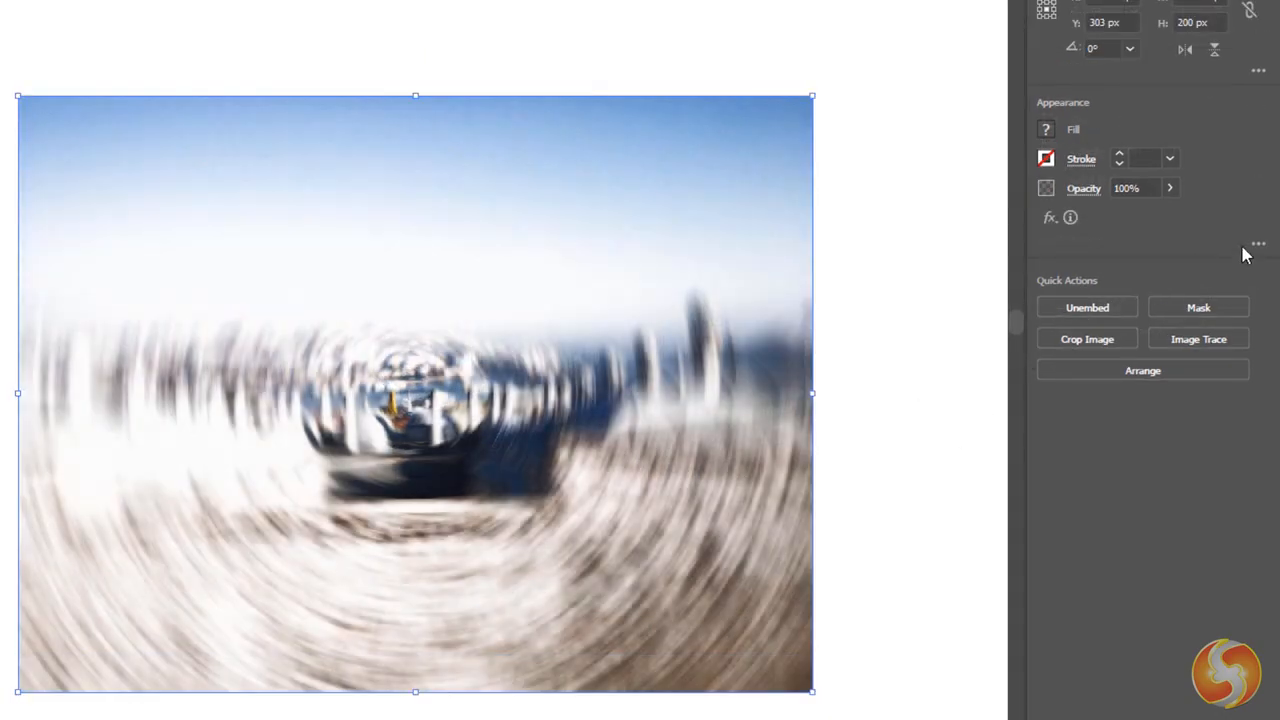
Open the photo's full appearance settings and toggle the visibility of its Radial Blur and Diffuse Glow effects.
left_click(1258, 243)
left_click_drag(607, 22, 648, 22)
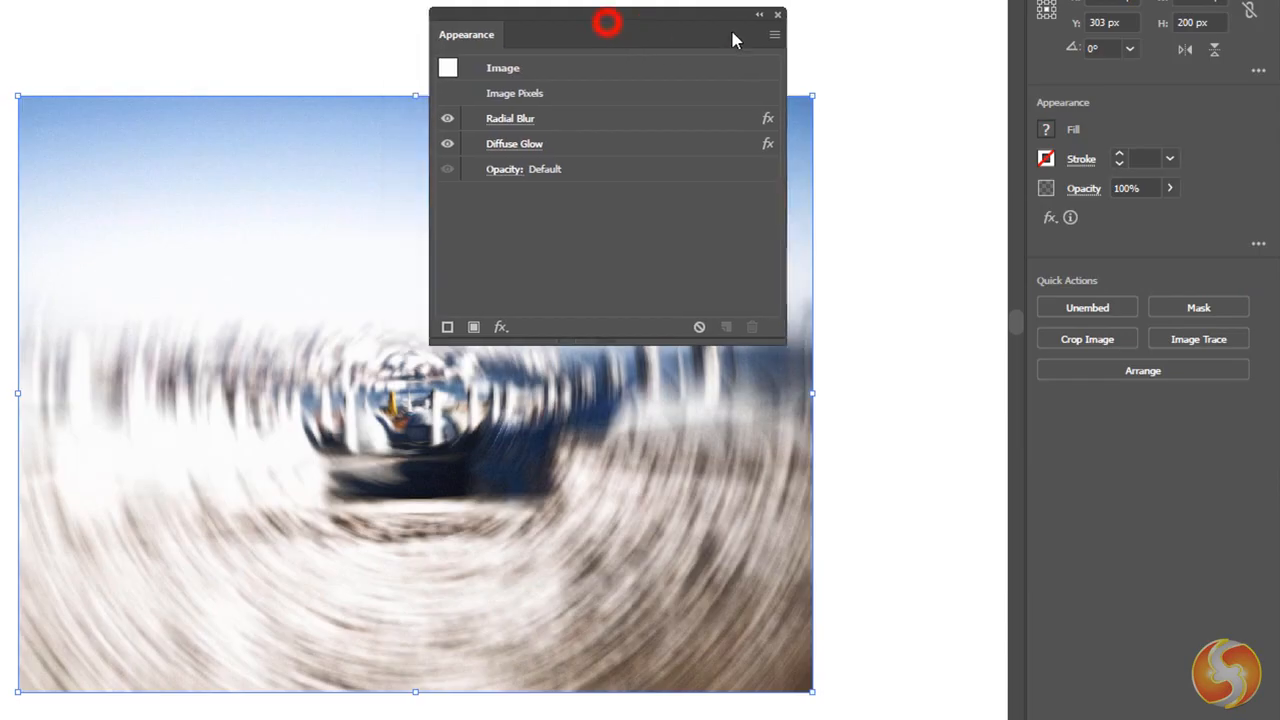
left_click_drag(733, 38, 947, 88)
left_click(788, 176)
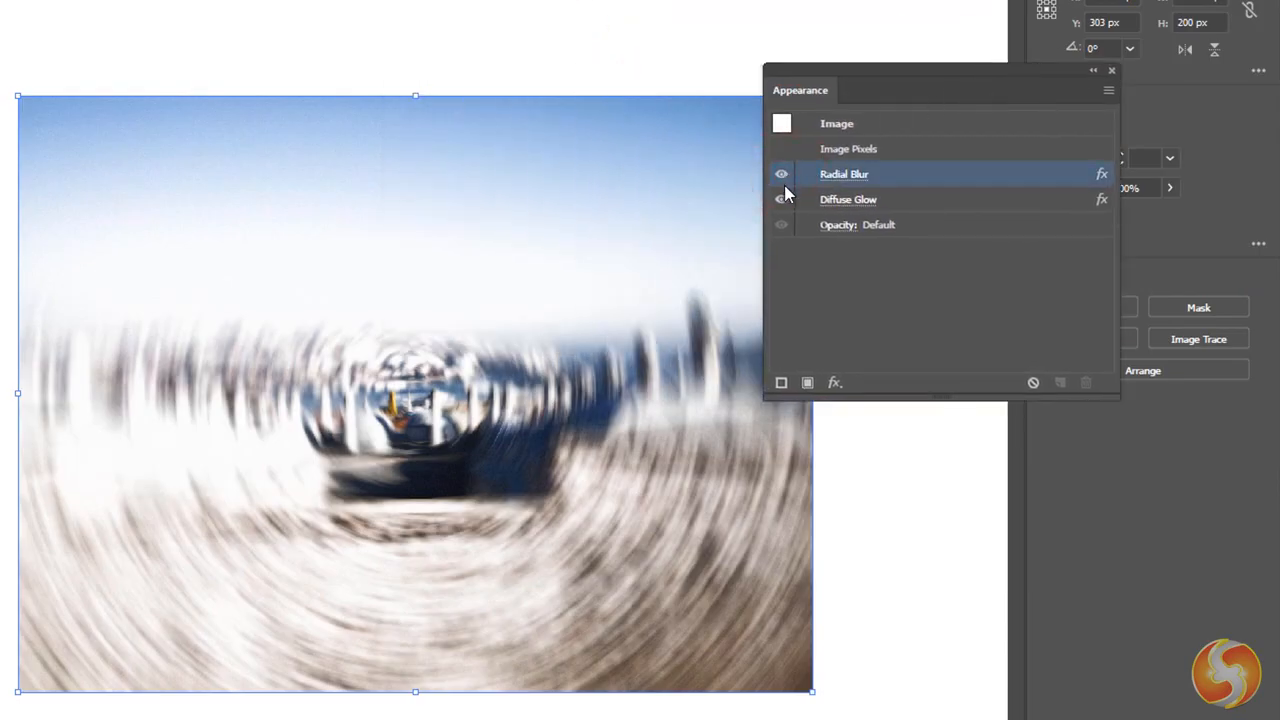
left_click(783, 184)
left_click(782, 203)
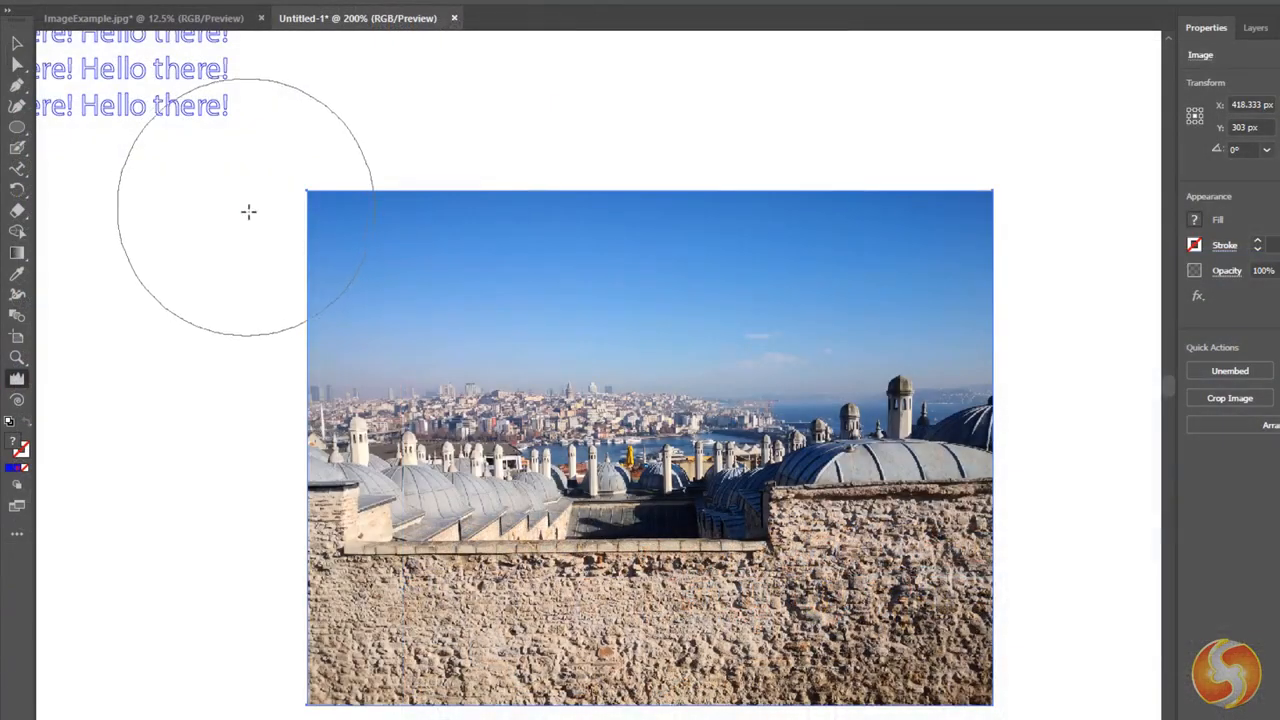
Distort the cityscape photo with Wrinkle tool strokes along its left side and across the skyline.
left_click_drag(249, 214, 263, 536)
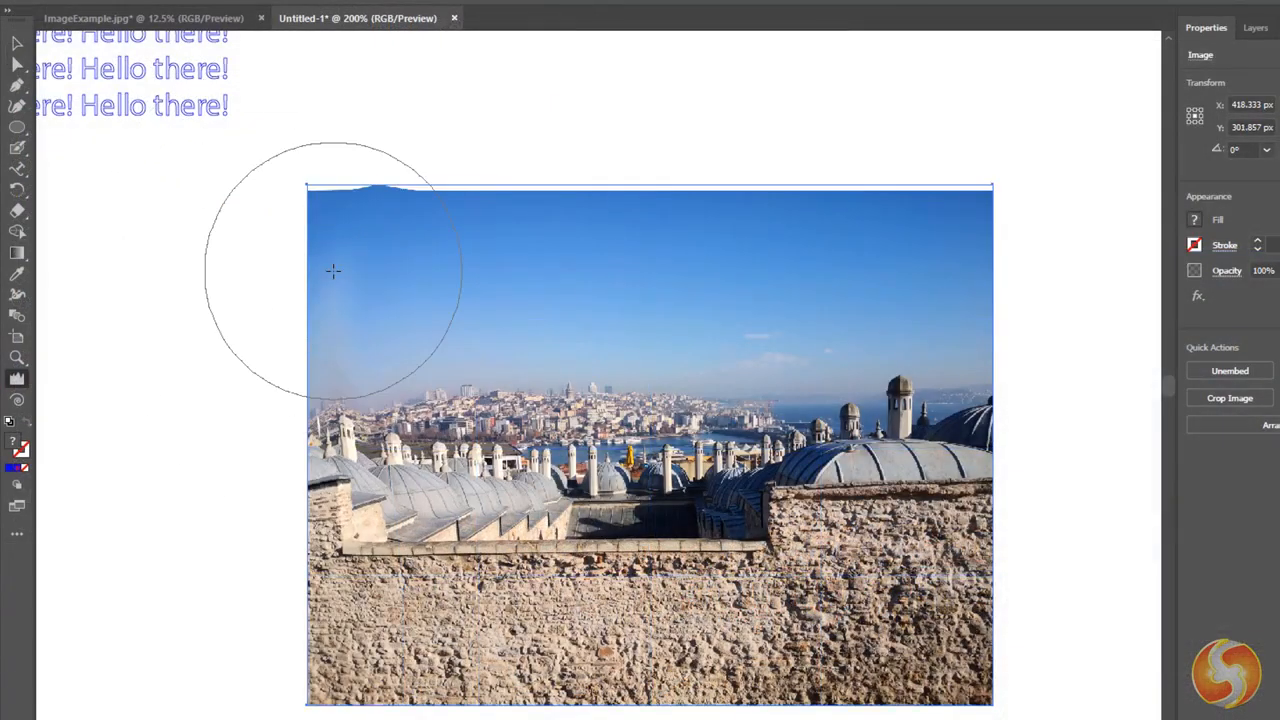
mouse_move(460, 488)
left_mouse_down()
mouse_move(700, 420)
mouse_move(817, 341)
left_mouse_up()
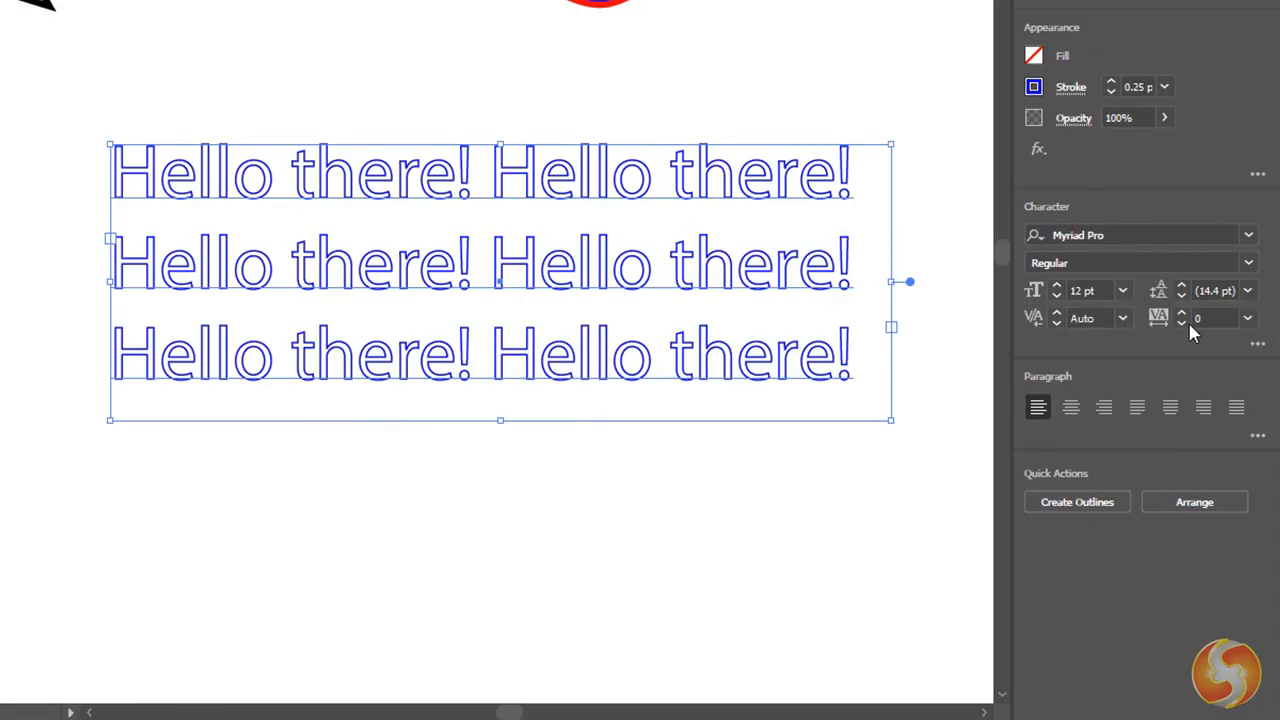
Change the "Hello there!" text's font to Source Serif Variable and its size to 13 pt.
left_click(1205, 235)
left_click(1248, 235)
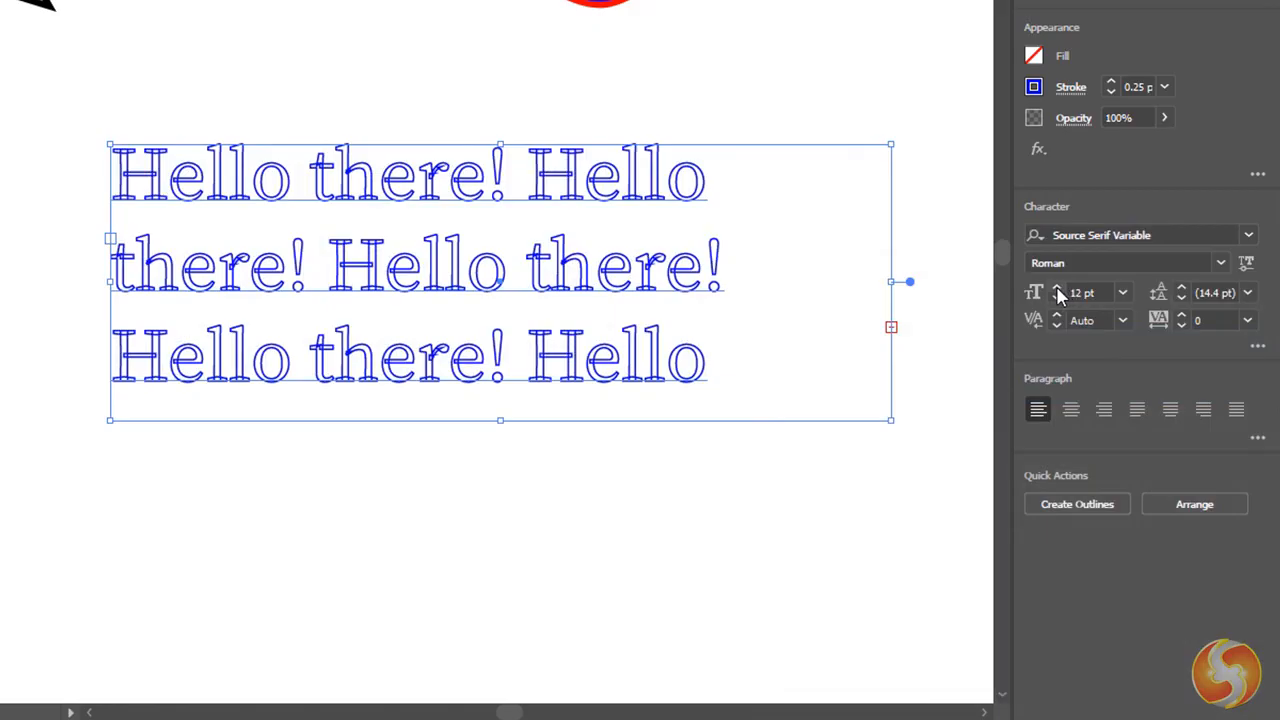
left_click(1056, 288)
left_click(1056, 288)
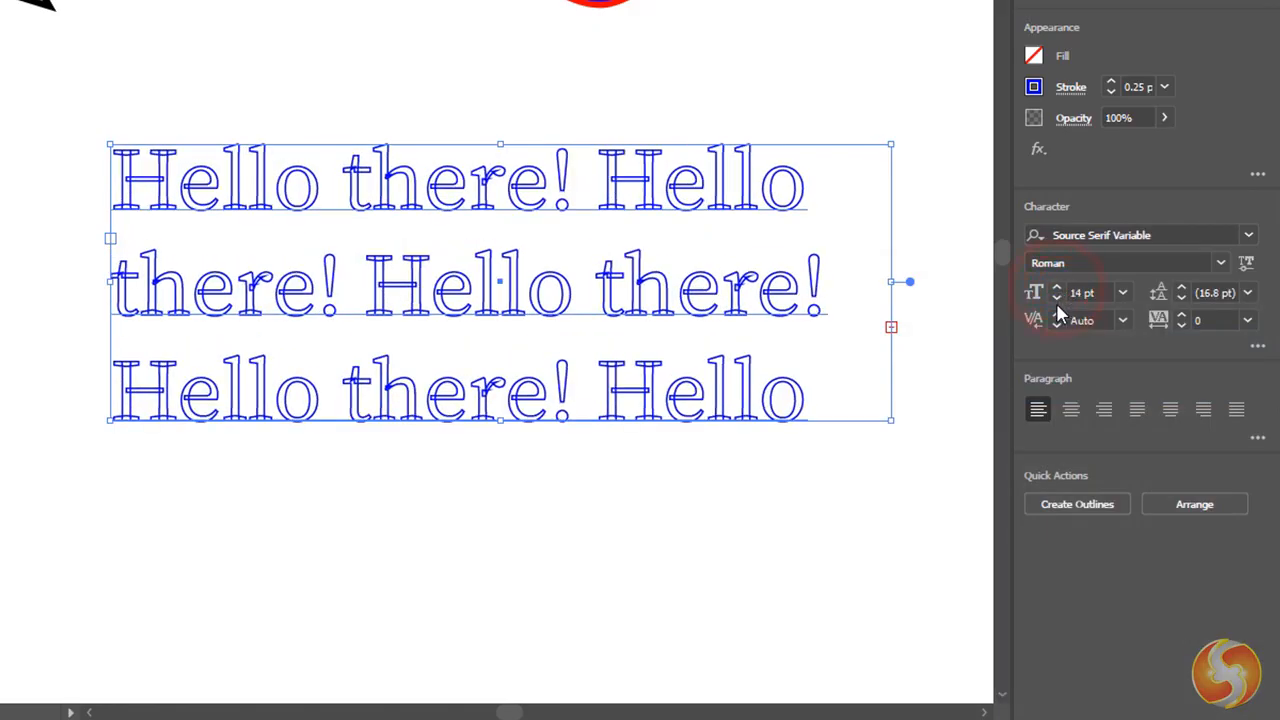
left_click(1056, 299)
left_click(1056, 299)
left_click(1056, 287)
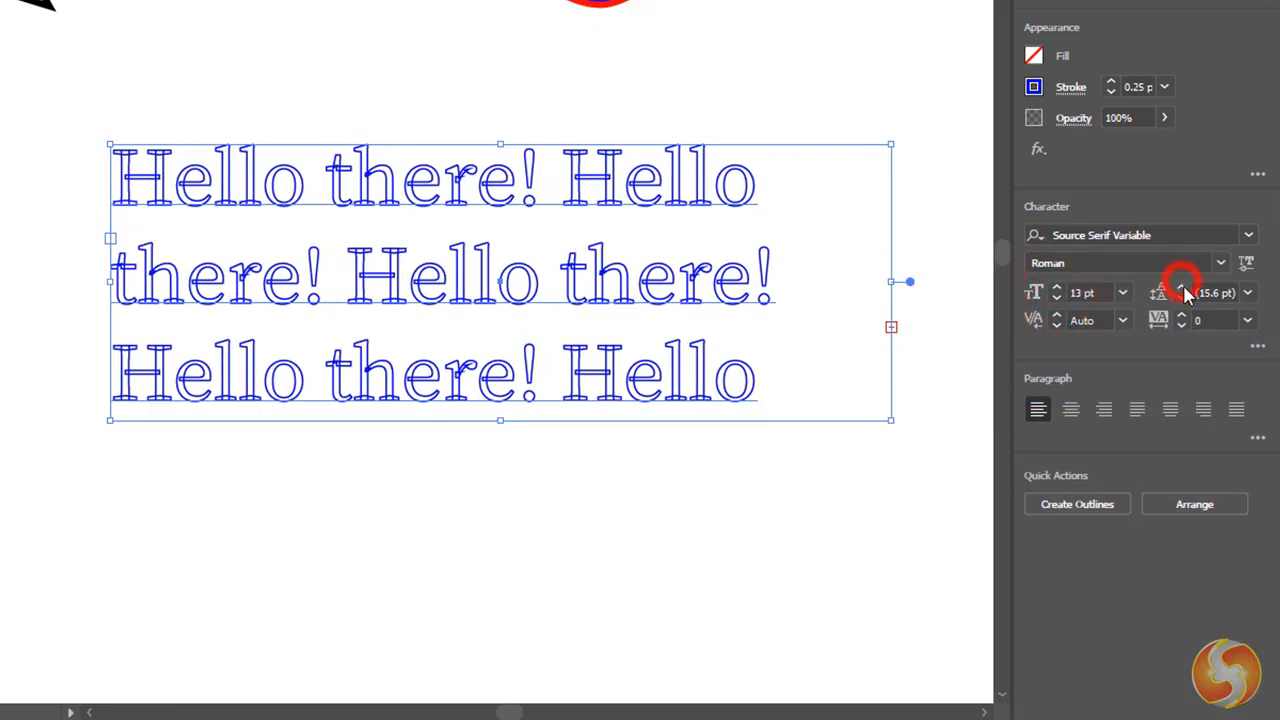
Set the "Hello there!" text's leading to 15 pt and try raising and lowering its tracking.
left_click(1181, 288)
left_click(1182, 298)
left_click(1181, 316)
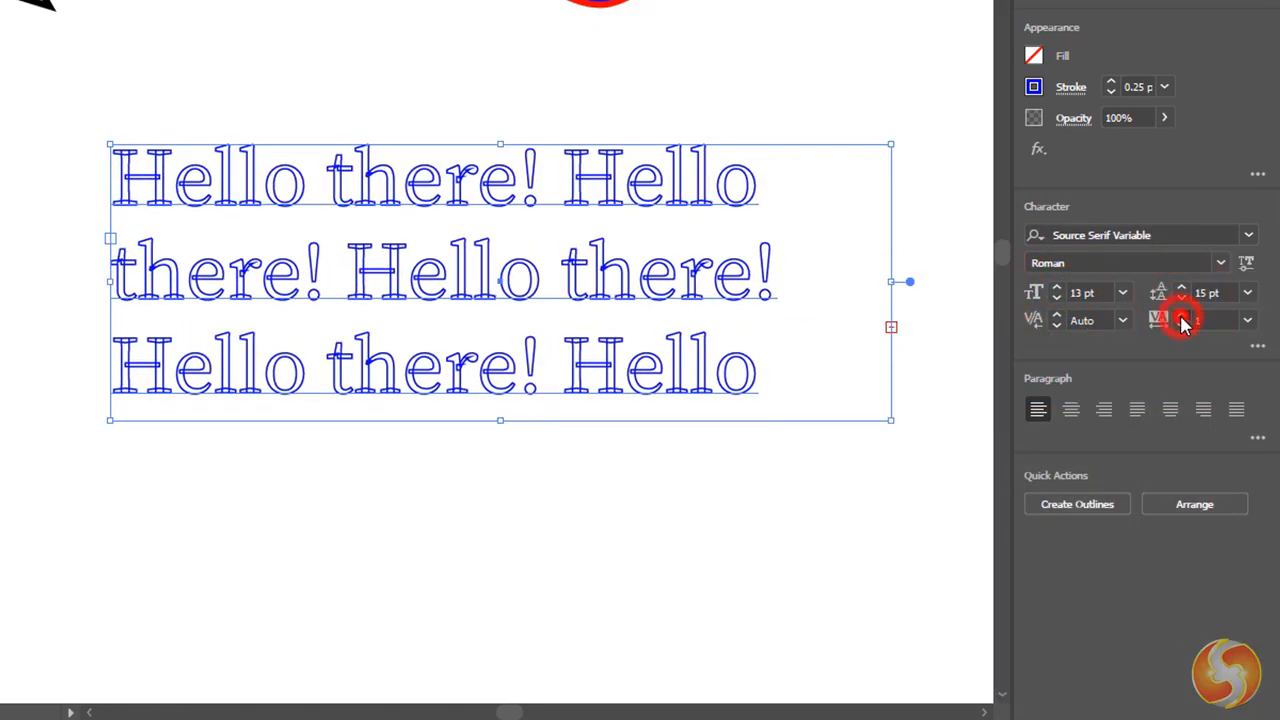
left_click(1181, 316)
left_click(1181, 316)
left_click(1182, 328)
left_click(1182, 328)
left_click(1182, 328)
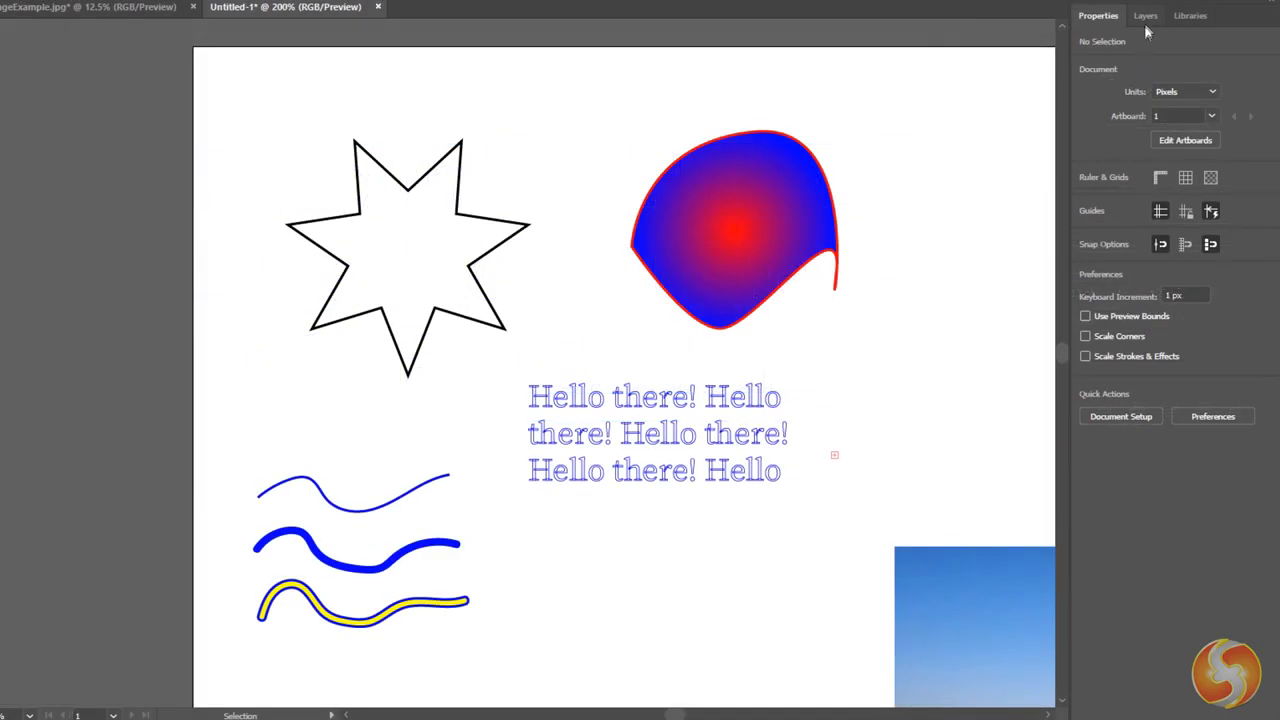
Expand Layer 1 in the layer list and target its objects one by one, ending with the star path.
left_click(1146, 16)
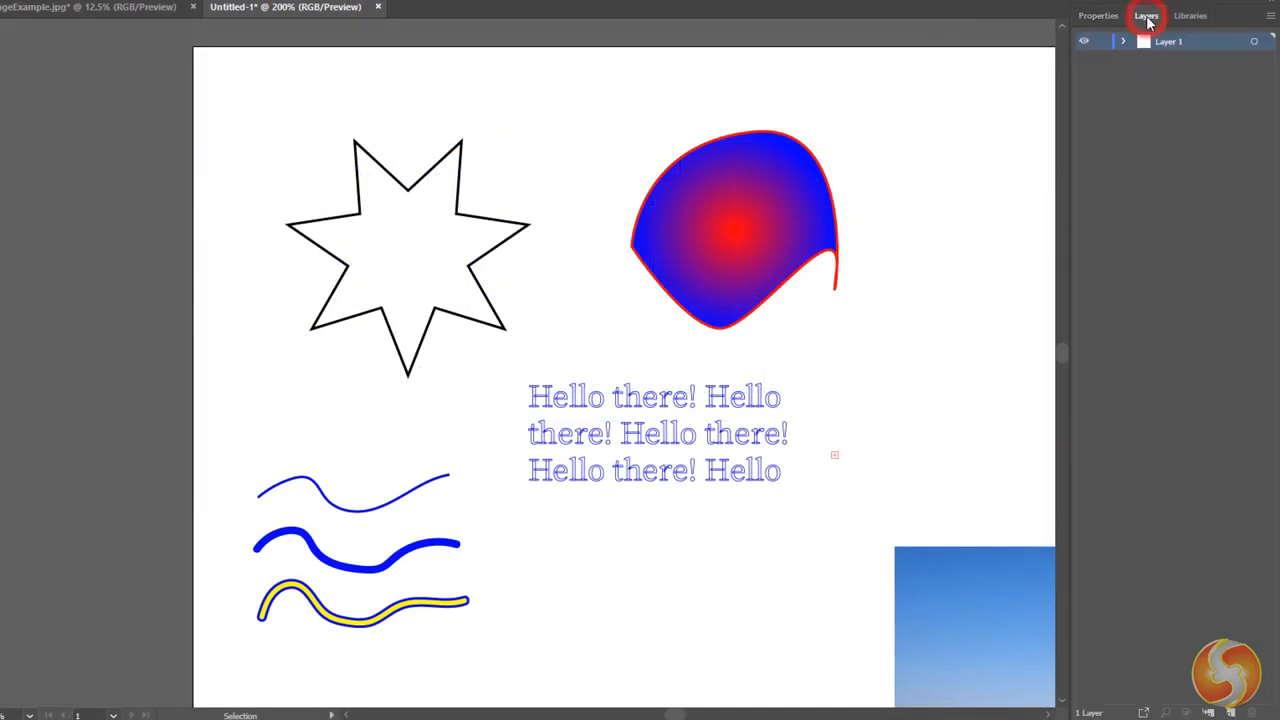
left_click(1123, 43)
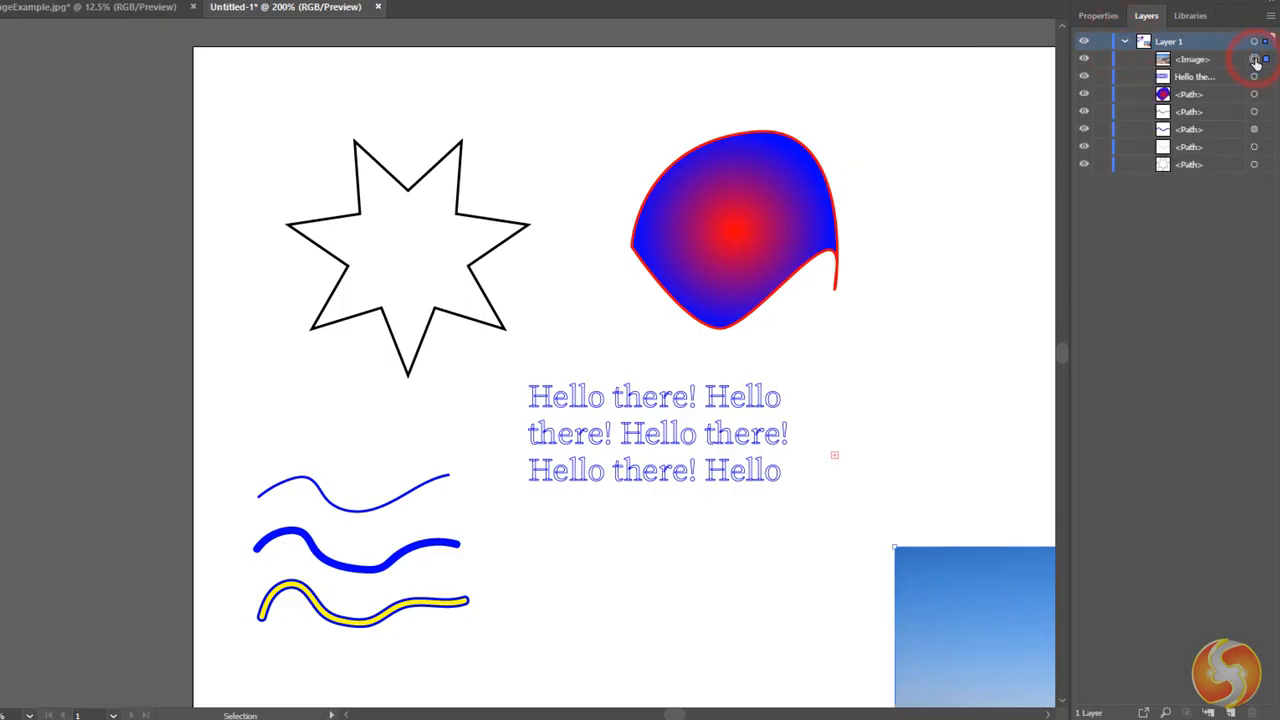
left_click(1254, 94)
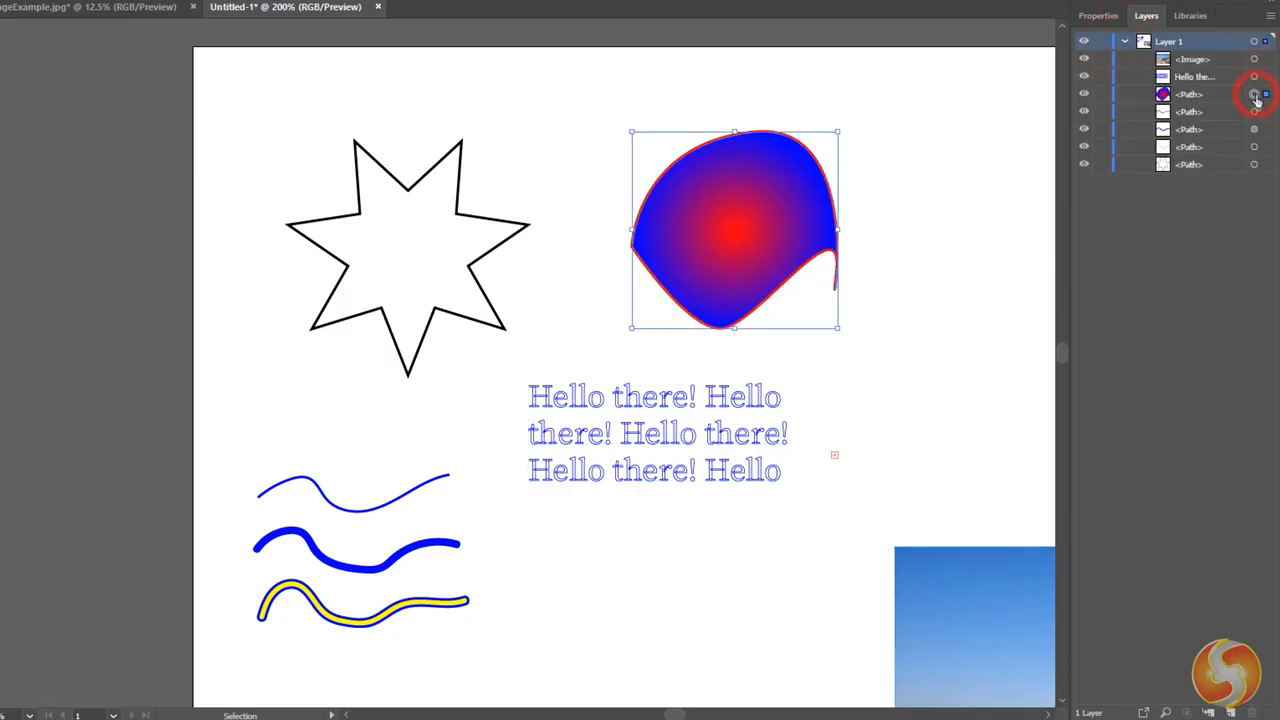
left_click(1254, 112)
left_click(1254, 130)
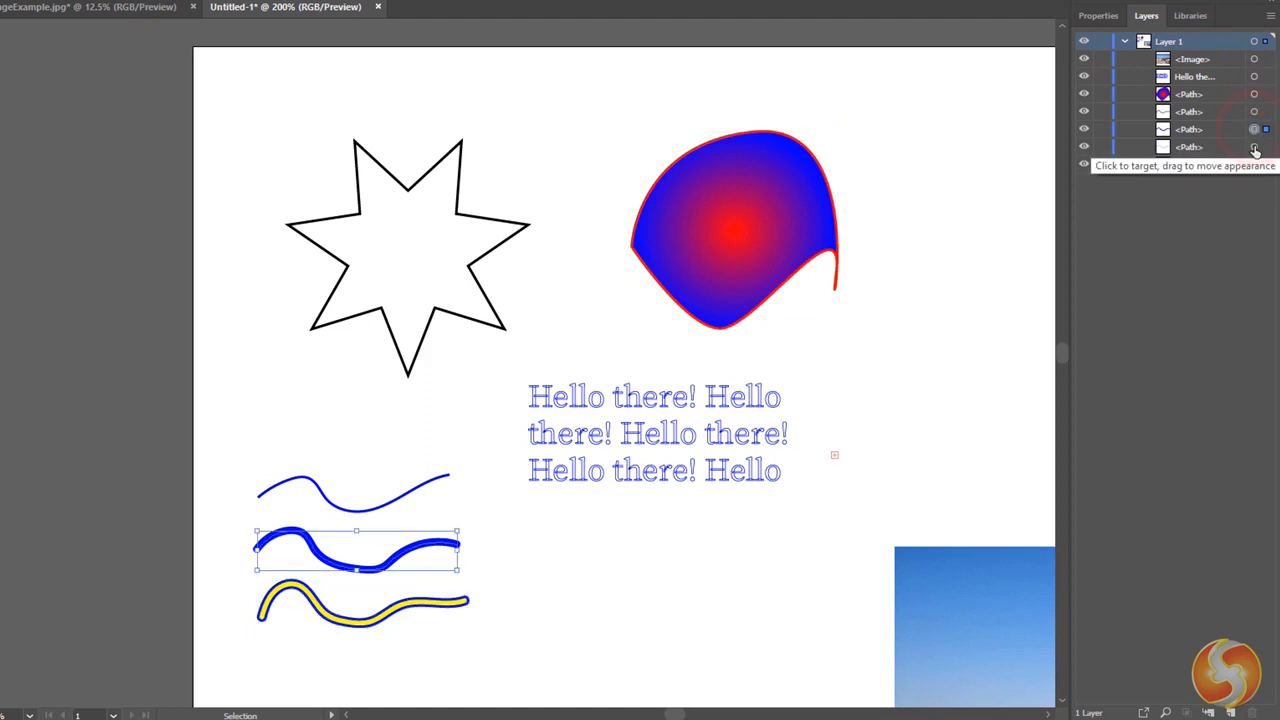
left_click(1254, 147)
left_click(1254, 165)
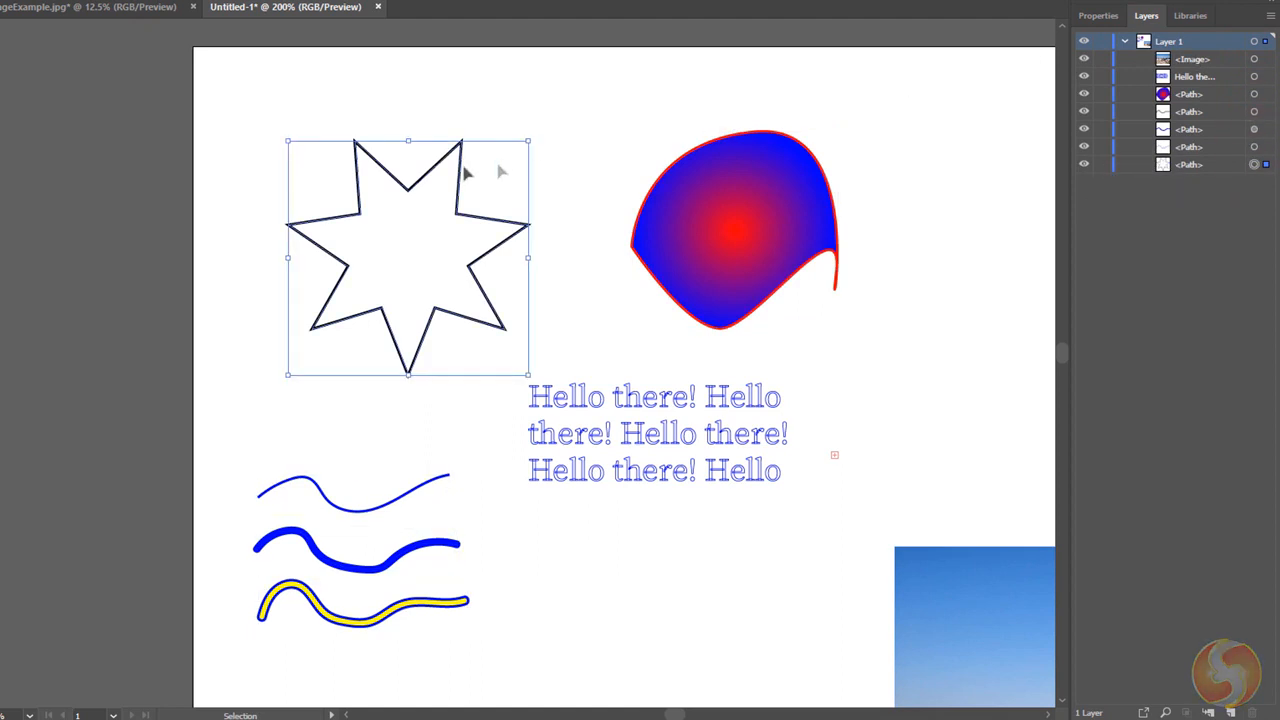
Create a new layer, Layer 2, move the star path into it and expand its contents.
left_click(1231, 712)
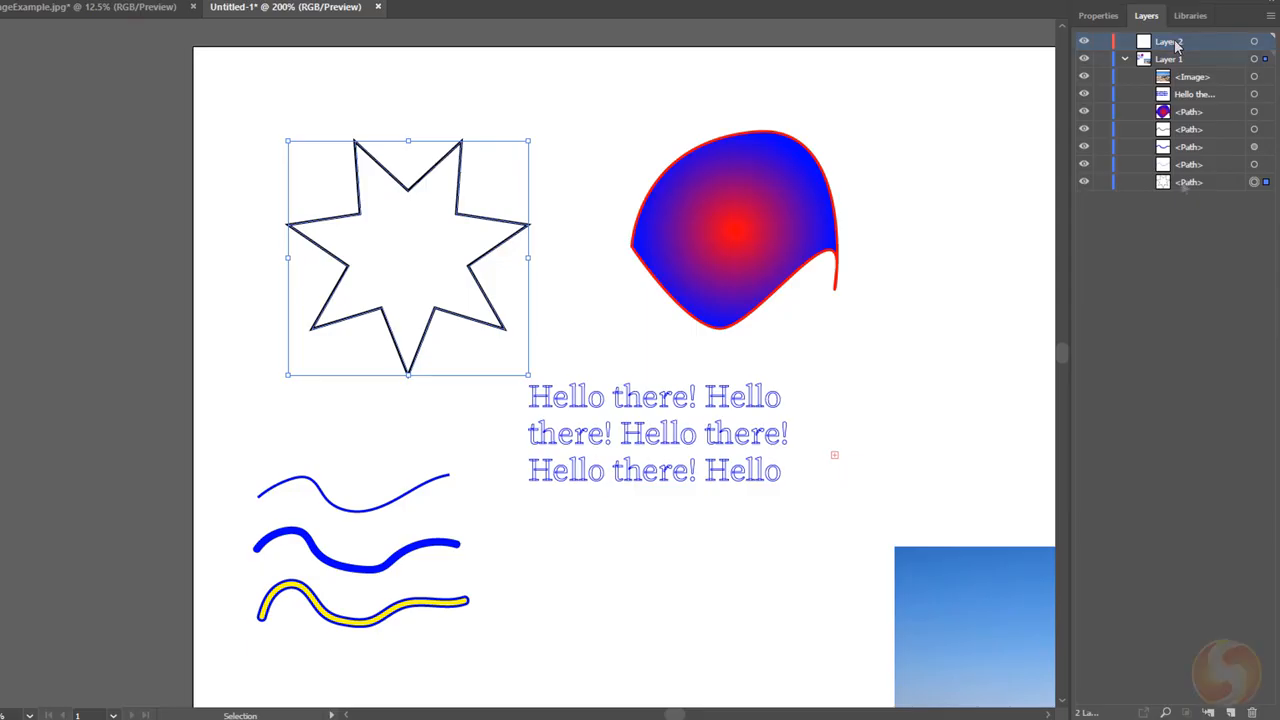
left_click_drag(1164, 183, 1171, 43)
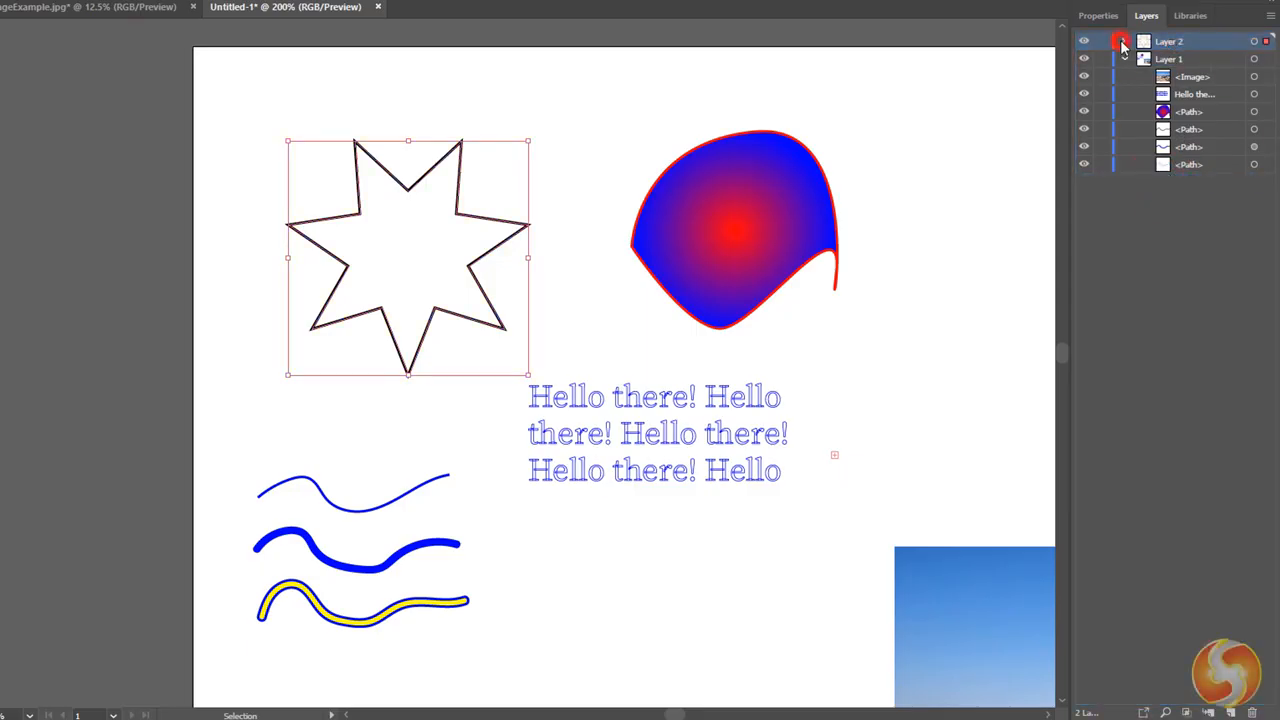
left_click(1123, 43)
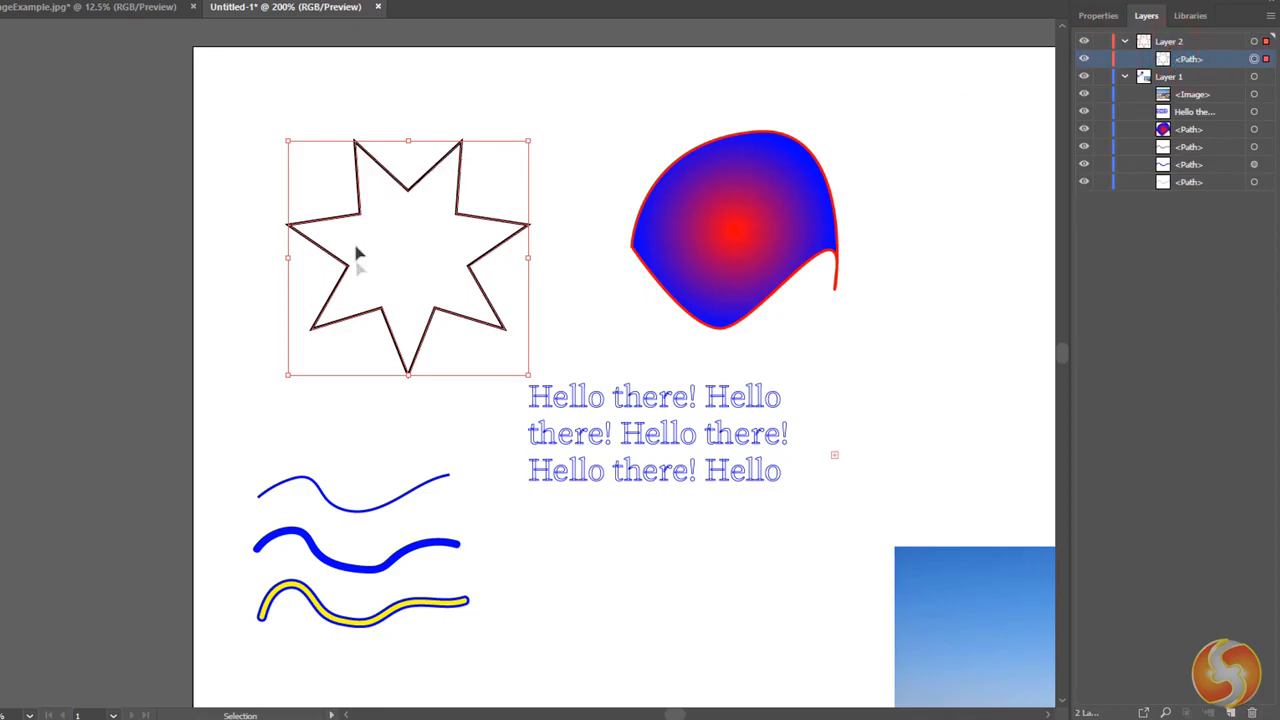
Move the yellow wavy line over the gradient shape and place the shape below the line in Layer 1's stacking order.
left_click(1254, 112)
left_click(1254, 42)
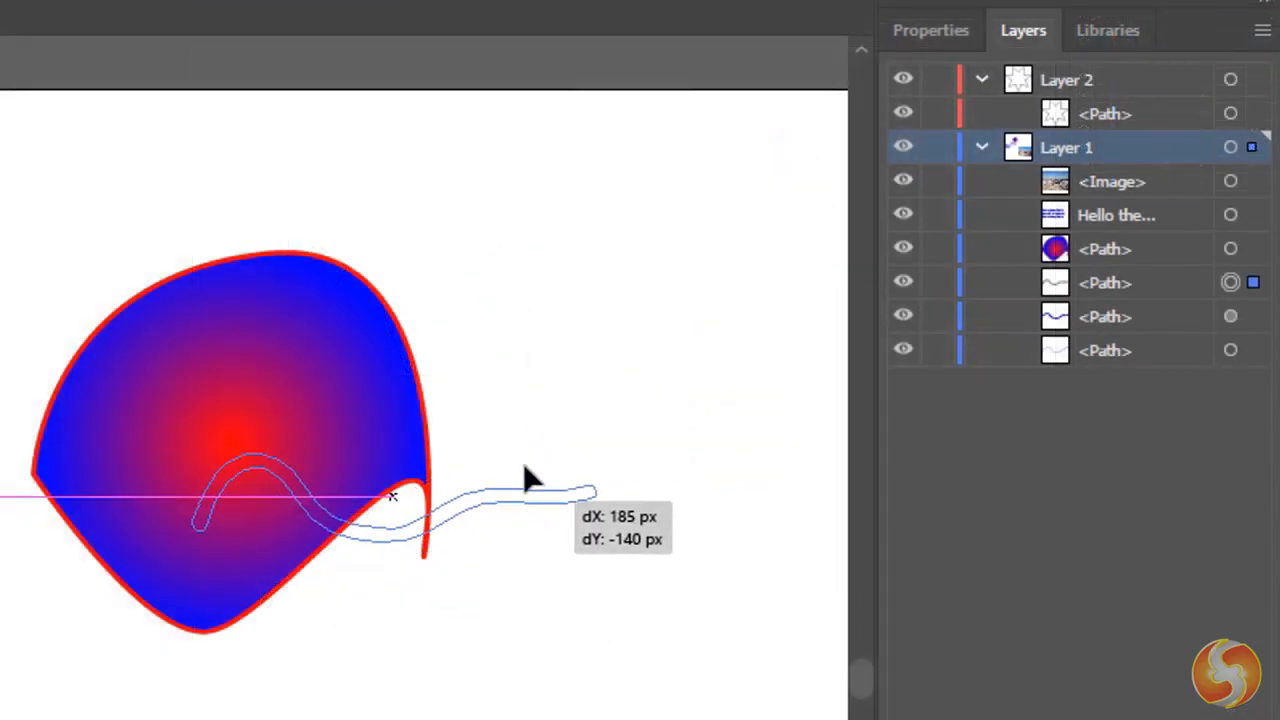
left_click_drag(526, 480, 548, 383)
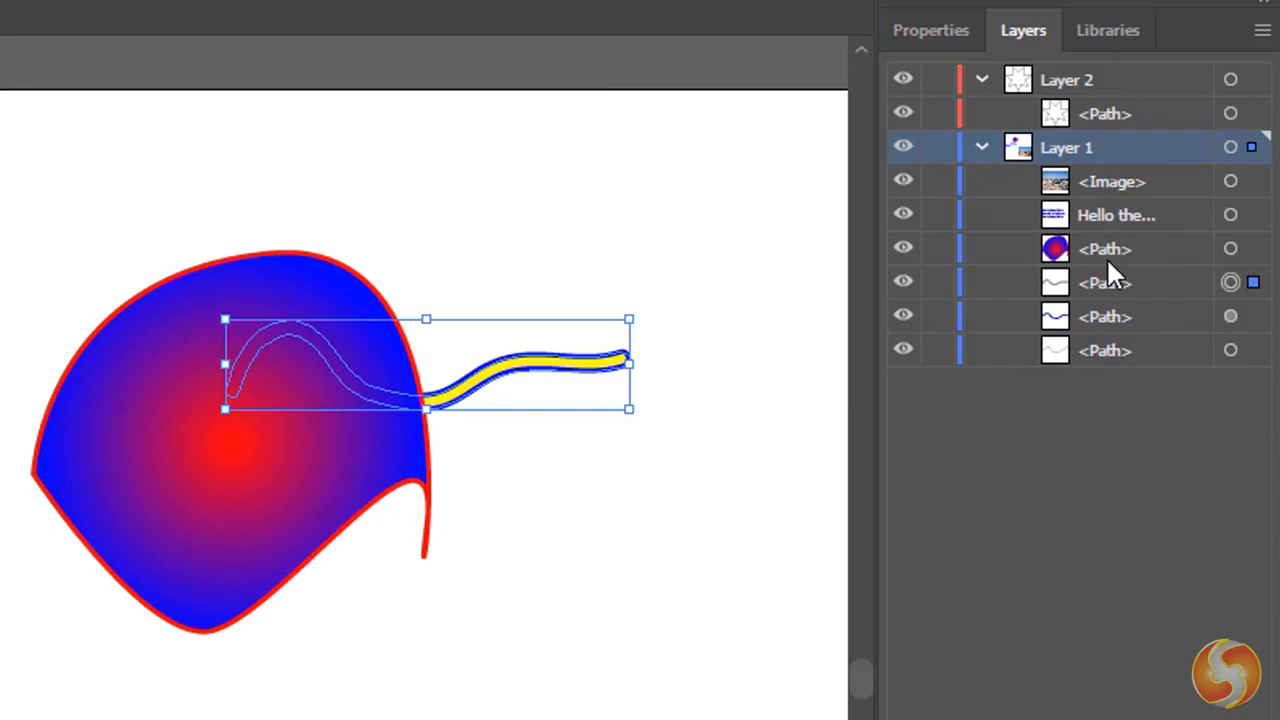
left_click(1000, 252)
mouse_move(1103, 247)
left_mouse_down()
mouse_move(1110, 308)
mouse_move(1114, 240)
mouse_move(1108, 298)
left_mouse_up()
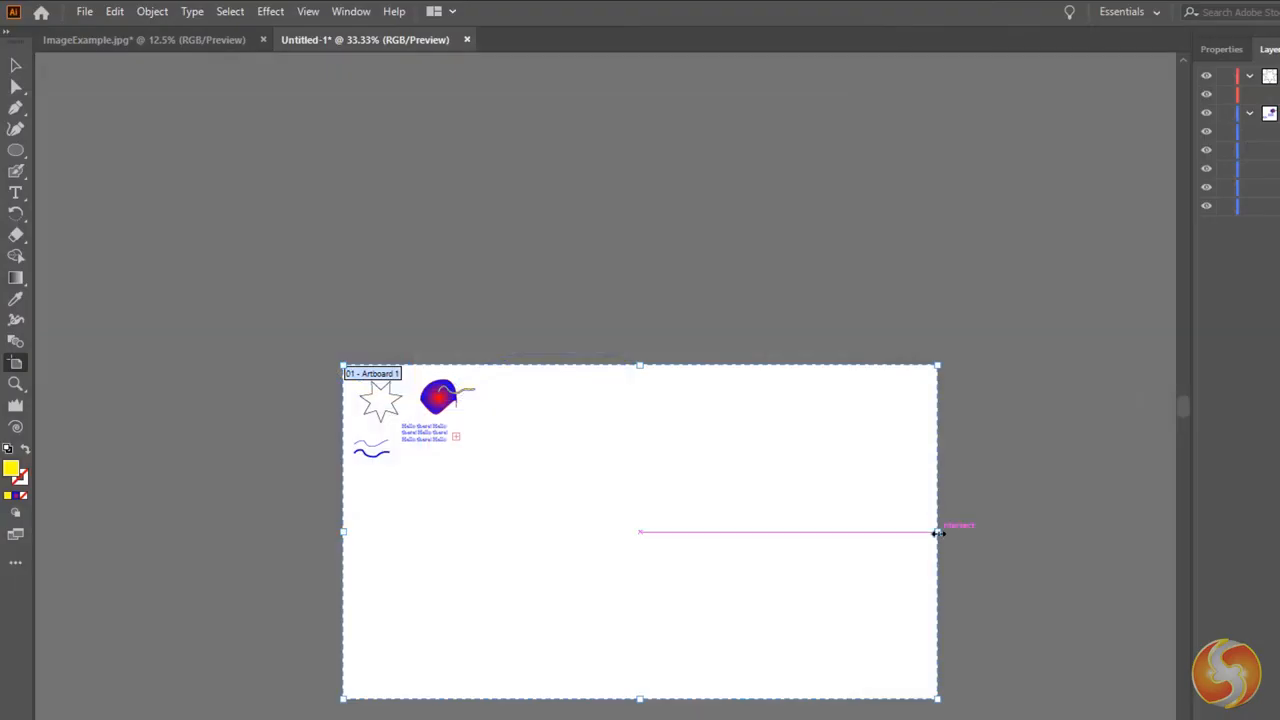
Shrink Artboard 1 from its far side and lower edge to fit closely around the drawn objects, and leave artboard editing.
left_click_drag(937, 531, 481, 500)
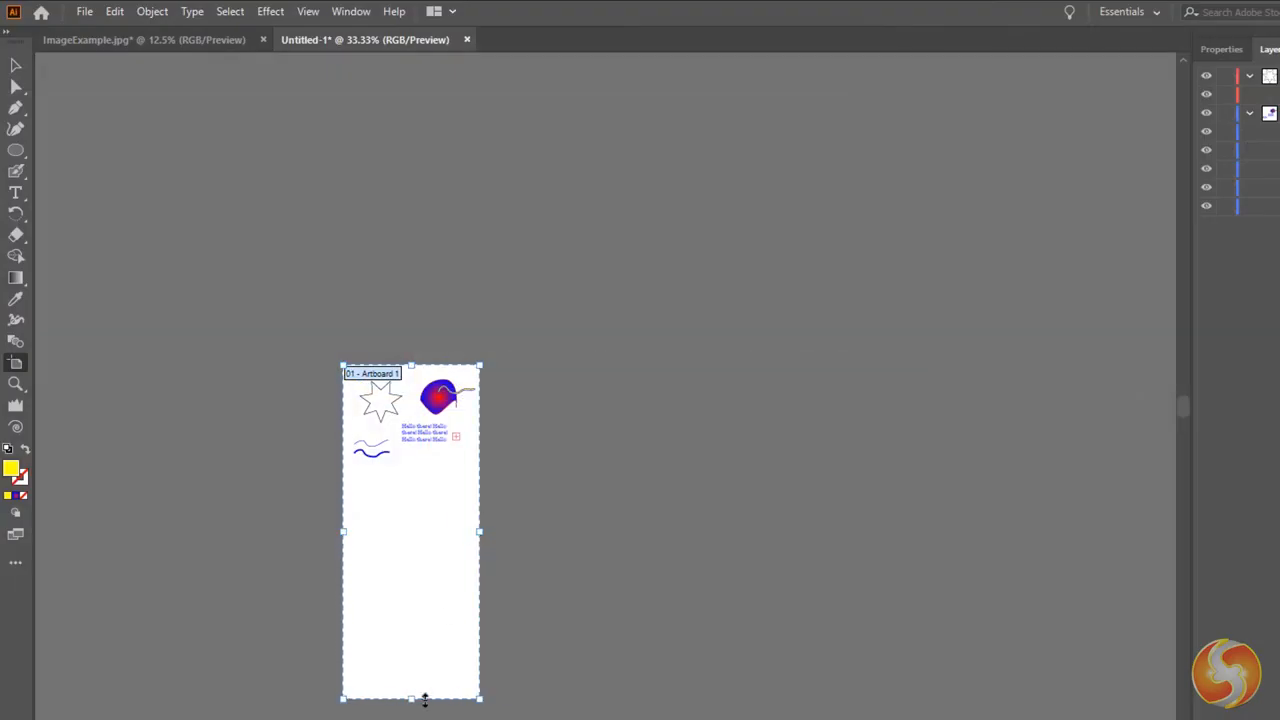
left_click_drag(411, 697, 409, 467)
left_click(307, 417)
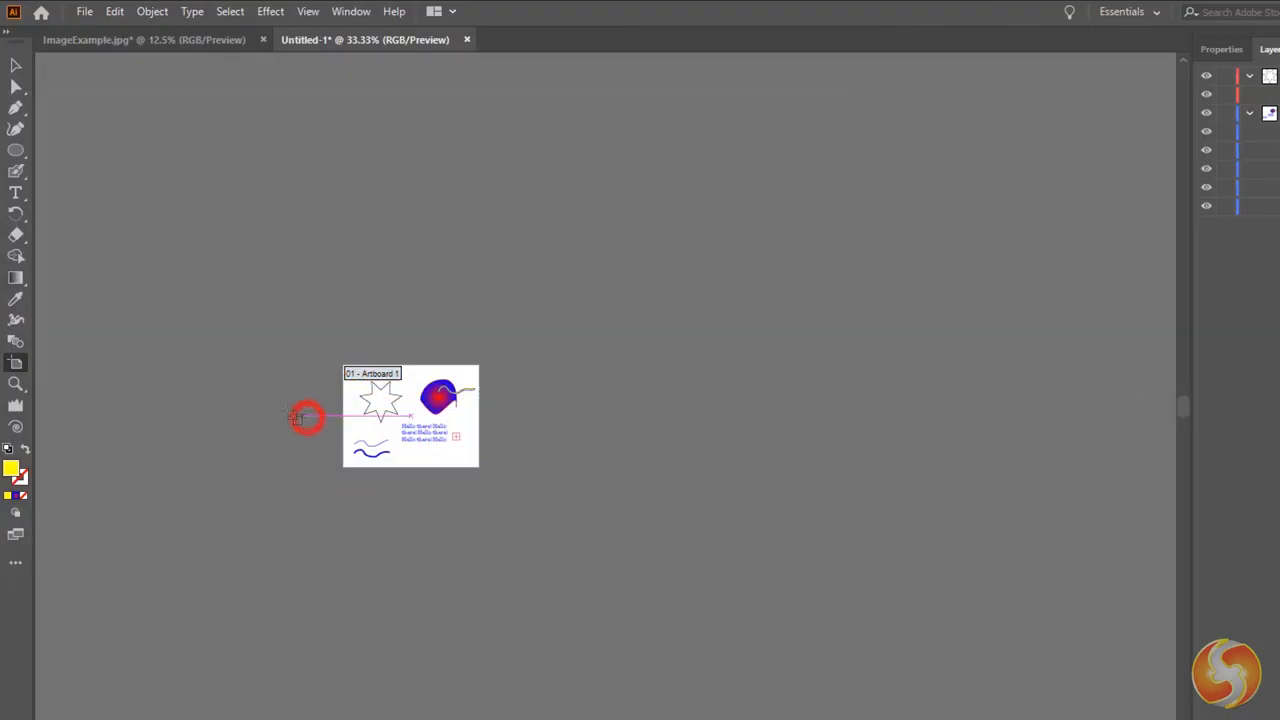
scroll(295, 411, "up", 4)
key("Escape")
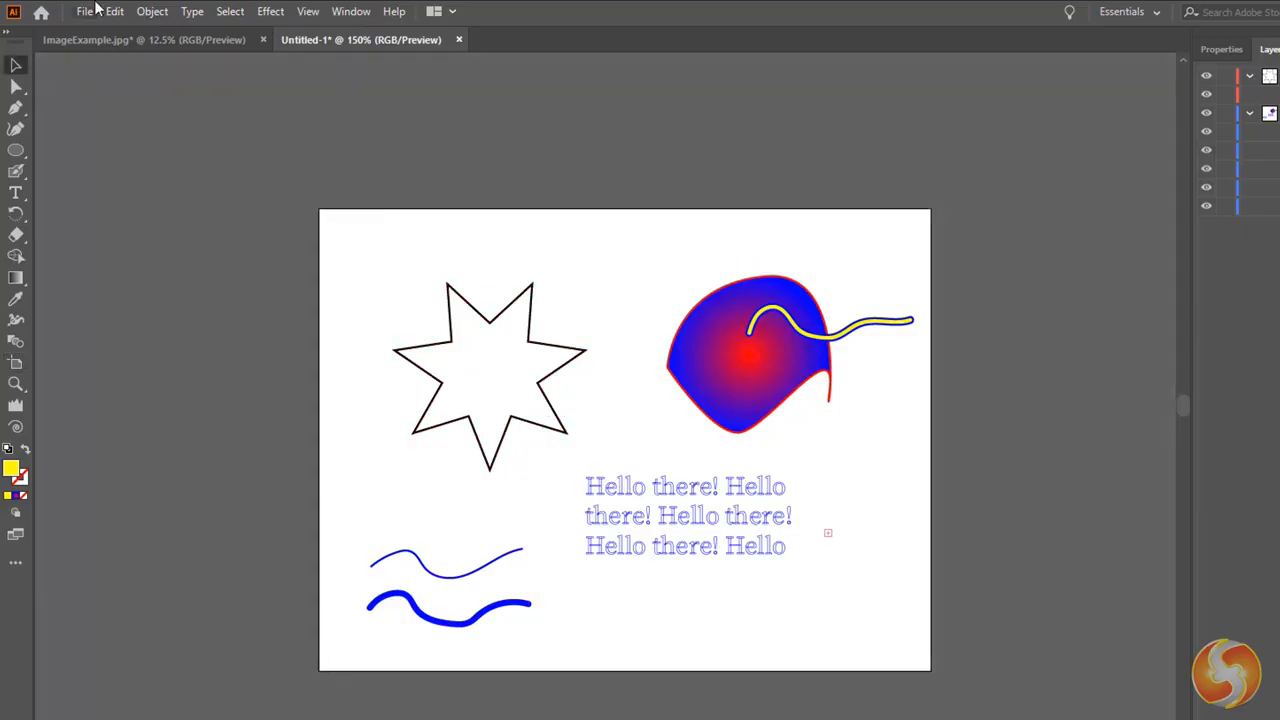
Open the Save As dialog for the document and examine its file name and file type settings without saving.
left_click(85, 11)
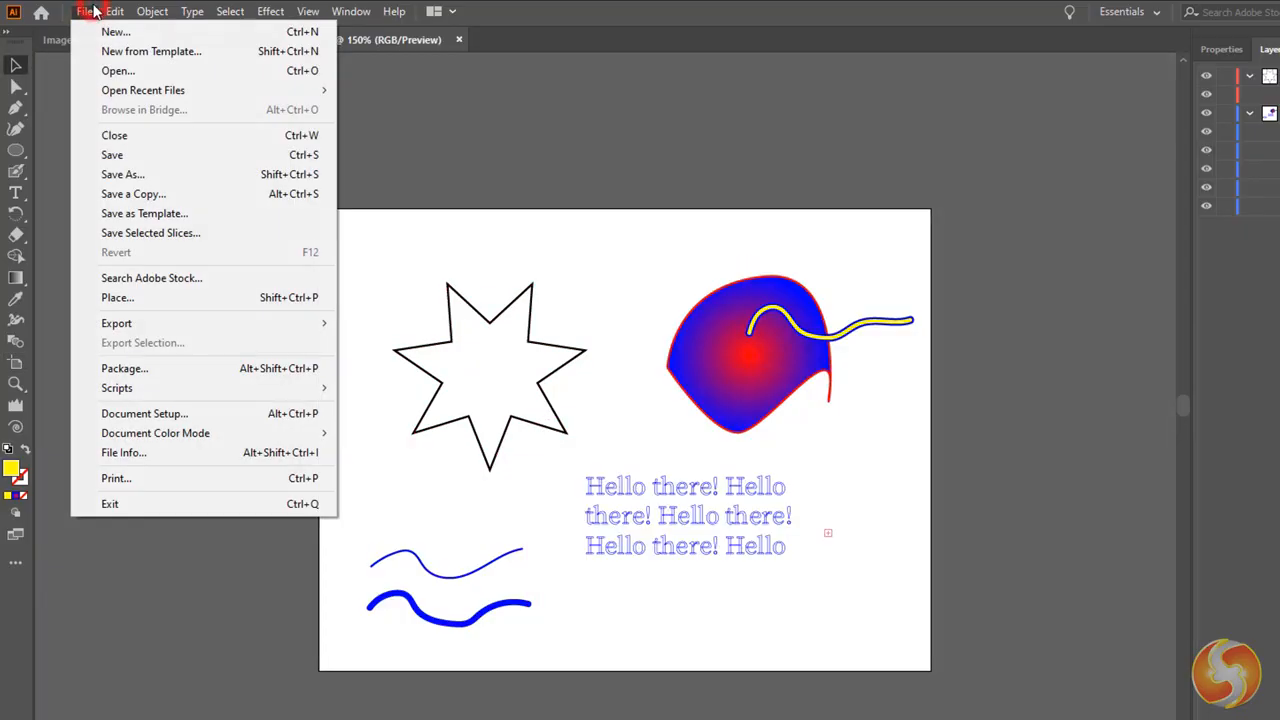
left_click(144, 174)
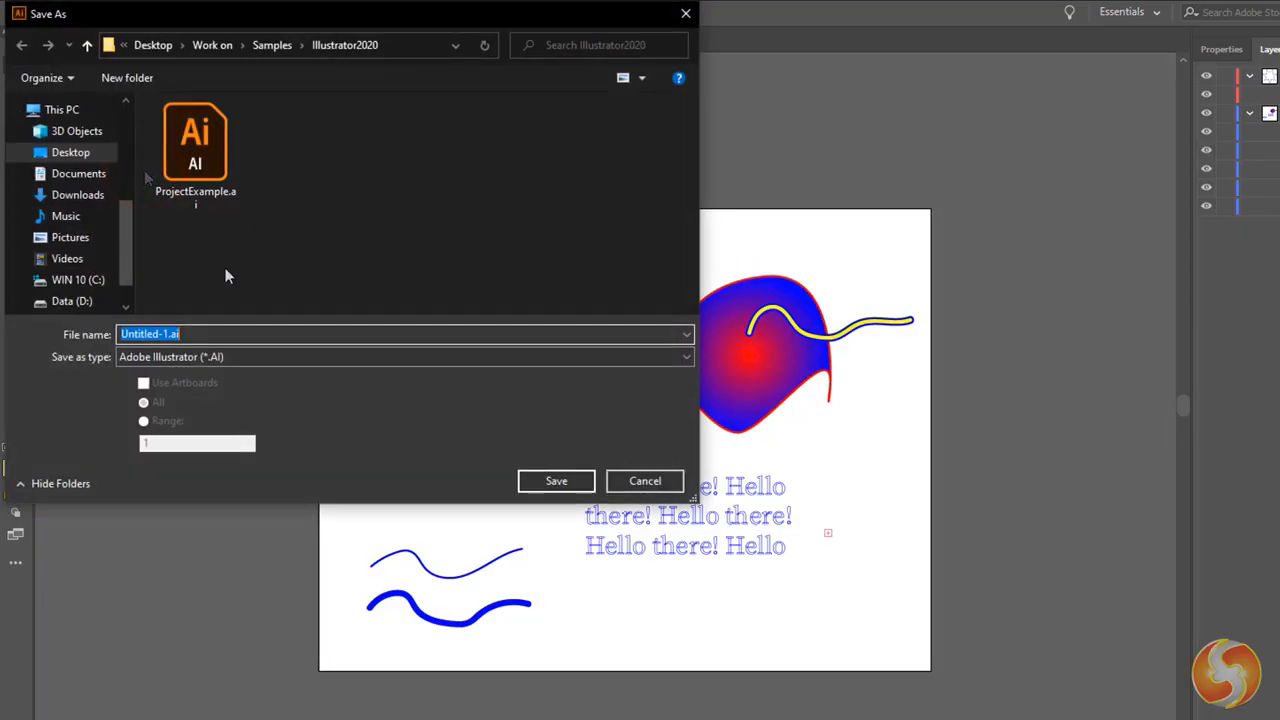
left_click(172, 334)
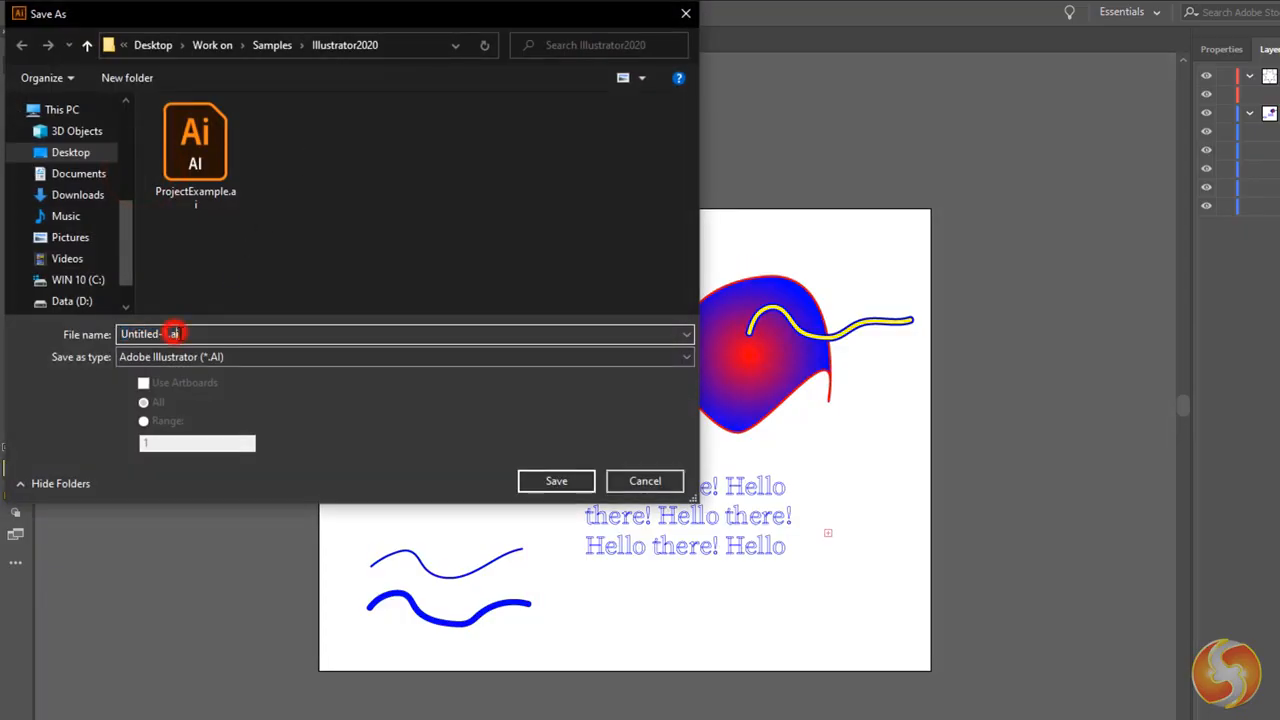
left_click(224, 360)
left_click(224, 360)
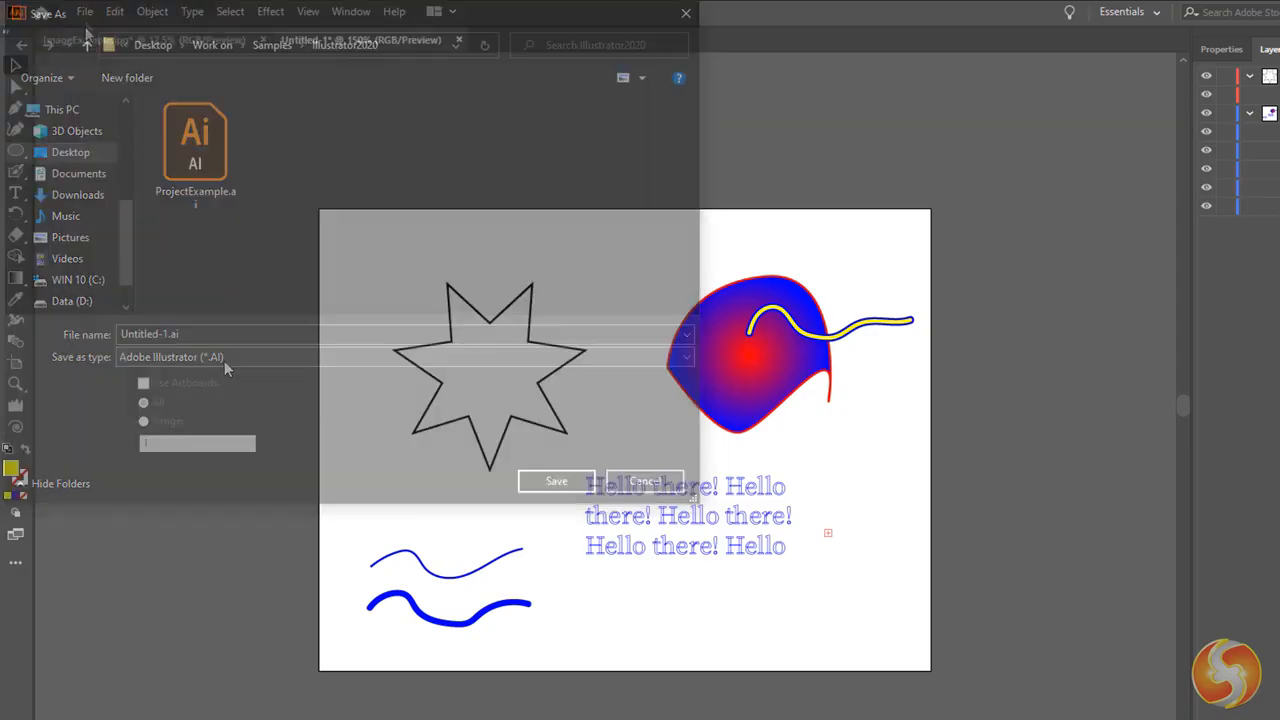
Examine the file types offered by Export As, leave AutoCAD Drawing (*.DWG) chosen, and close the dialog without exporting.
left_click(85, 11)
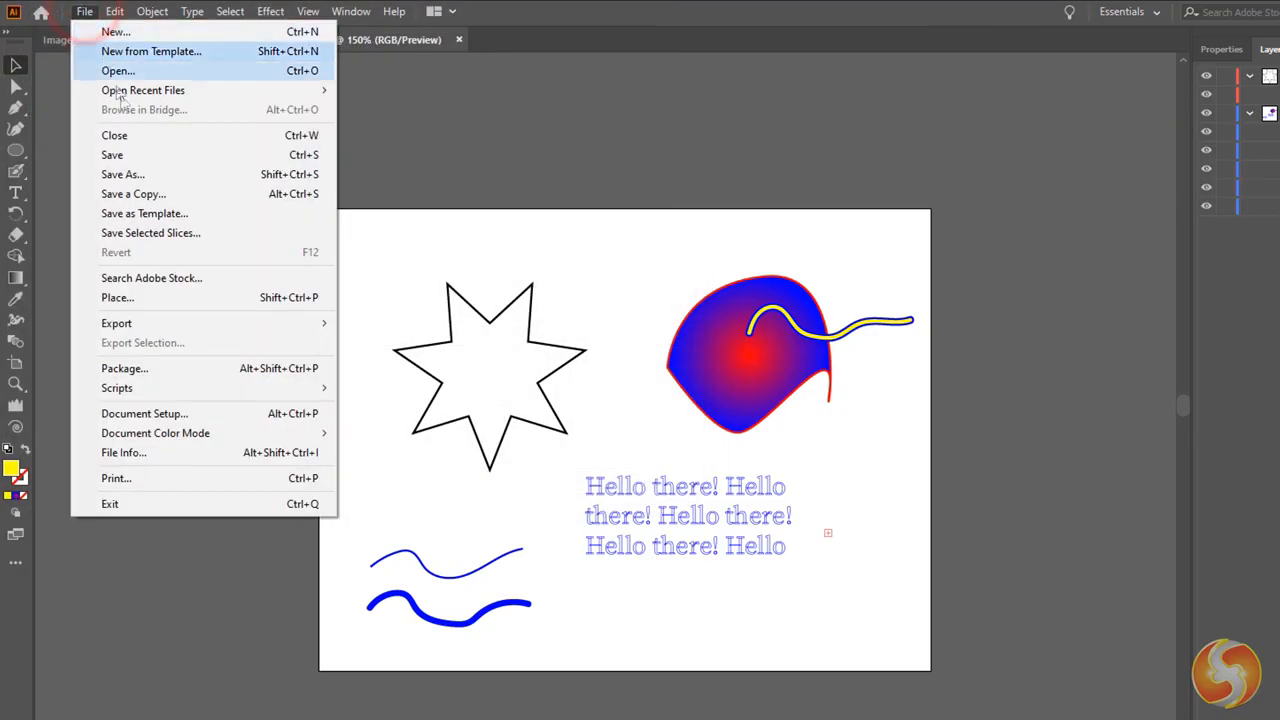
mouse_move(183, 318)
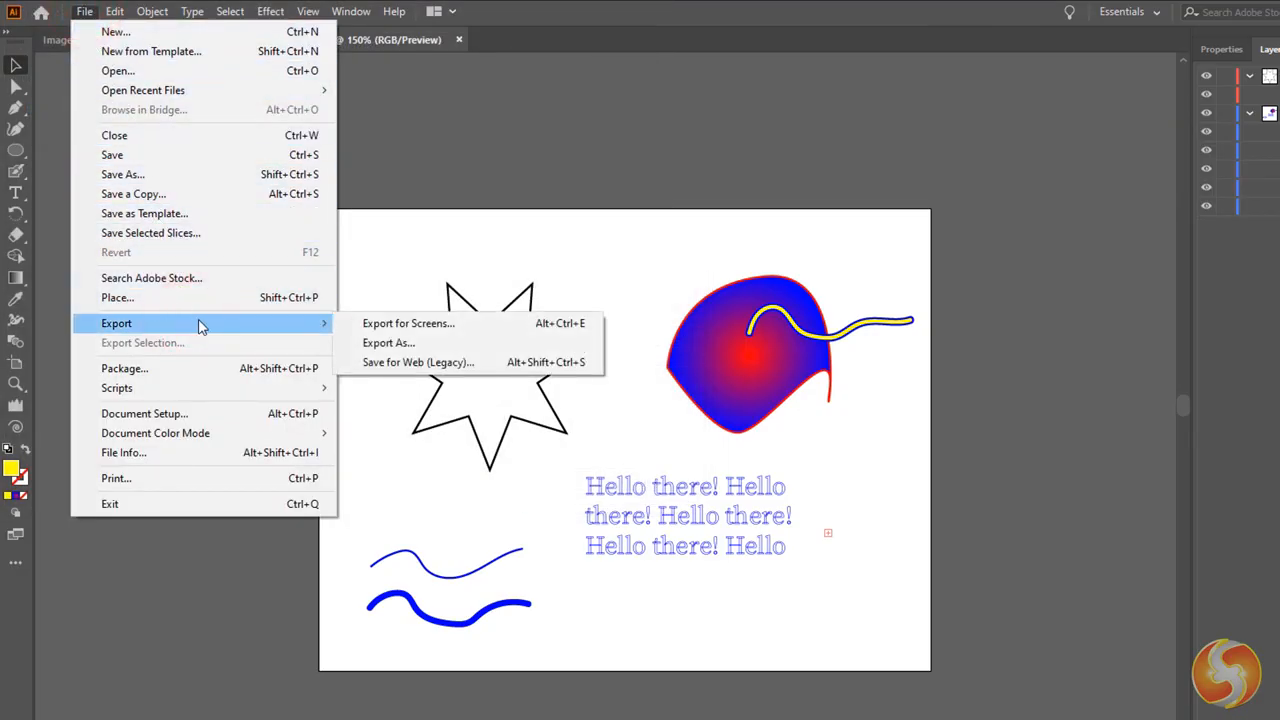
left_click(469, 345)
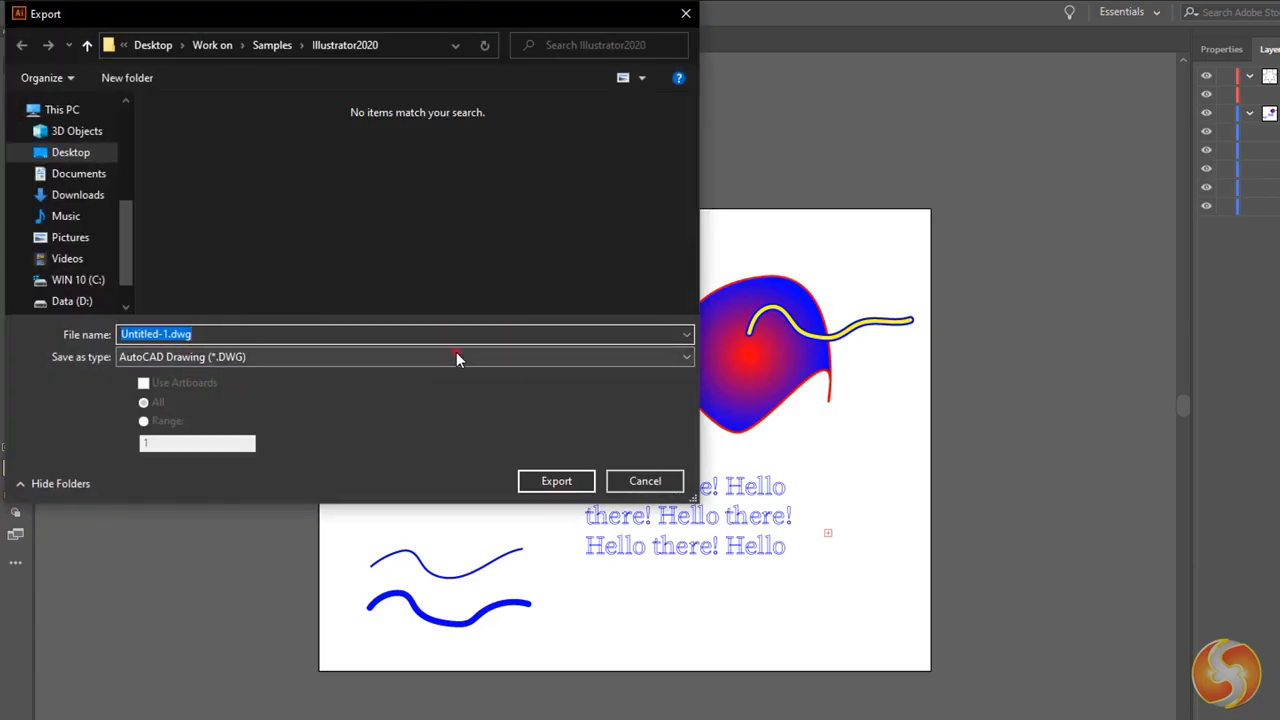
left_click(456, 352)
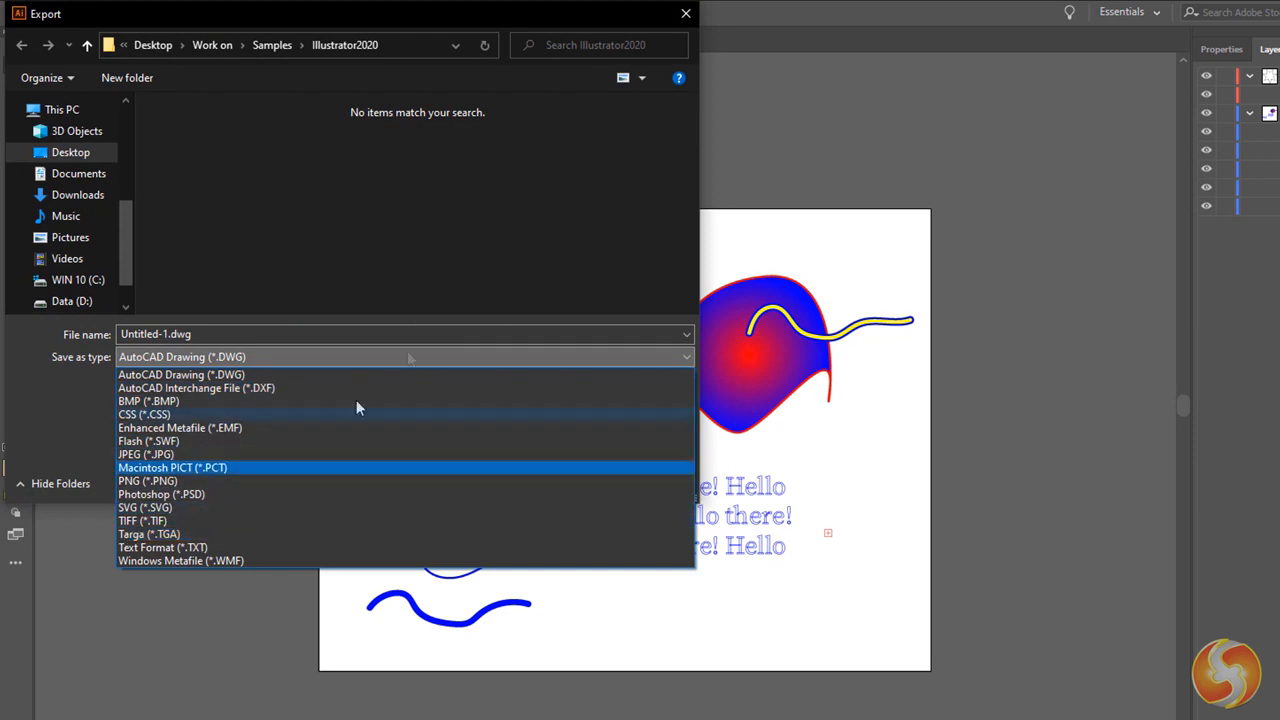
left_click(181, 374)
left_click(686, 18)
Open Export for Screens for Artboard 1 and examine the available export formats.
left_click(85, 11)
mouse_move(294, 323)
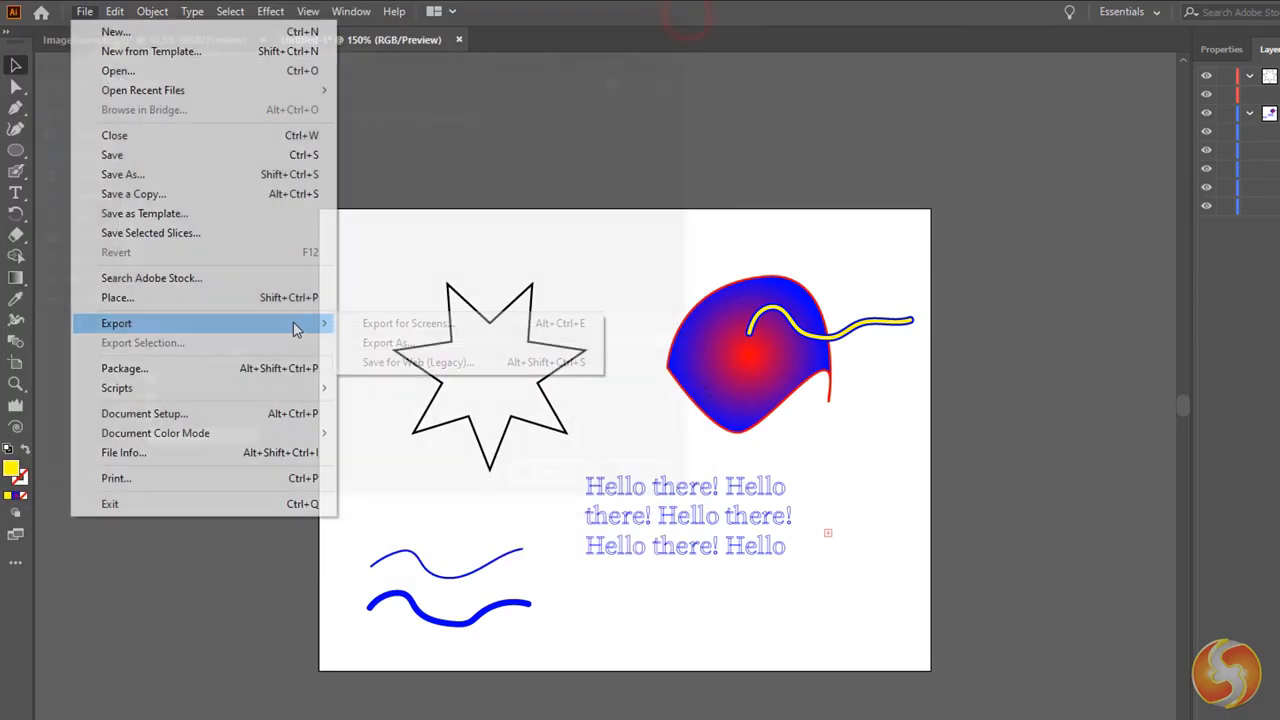
left_click(463, 328)
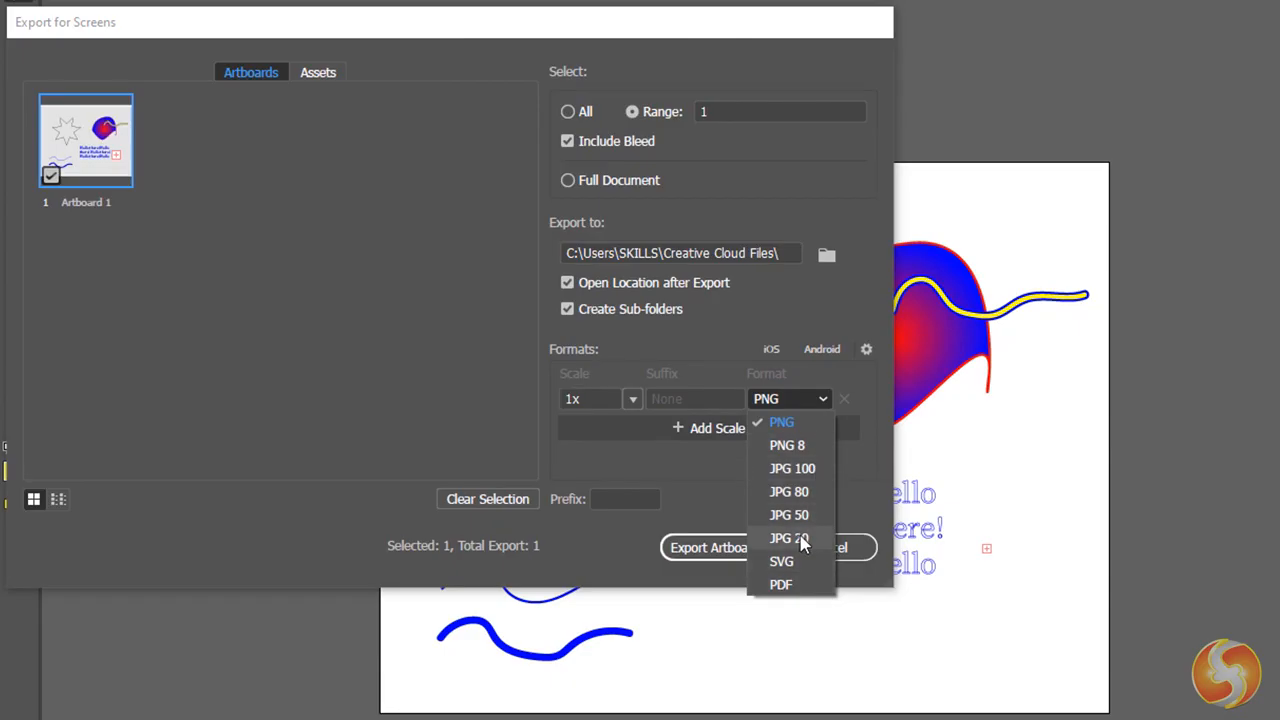
left_click(871, 384)
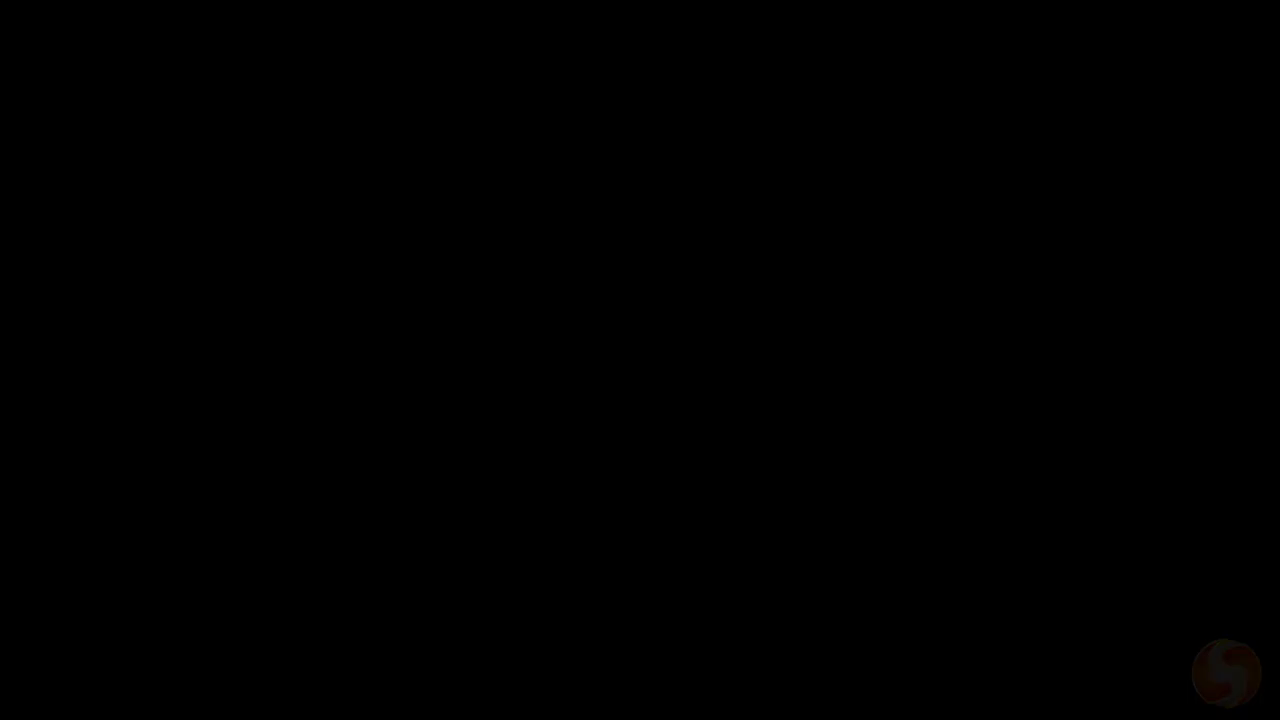